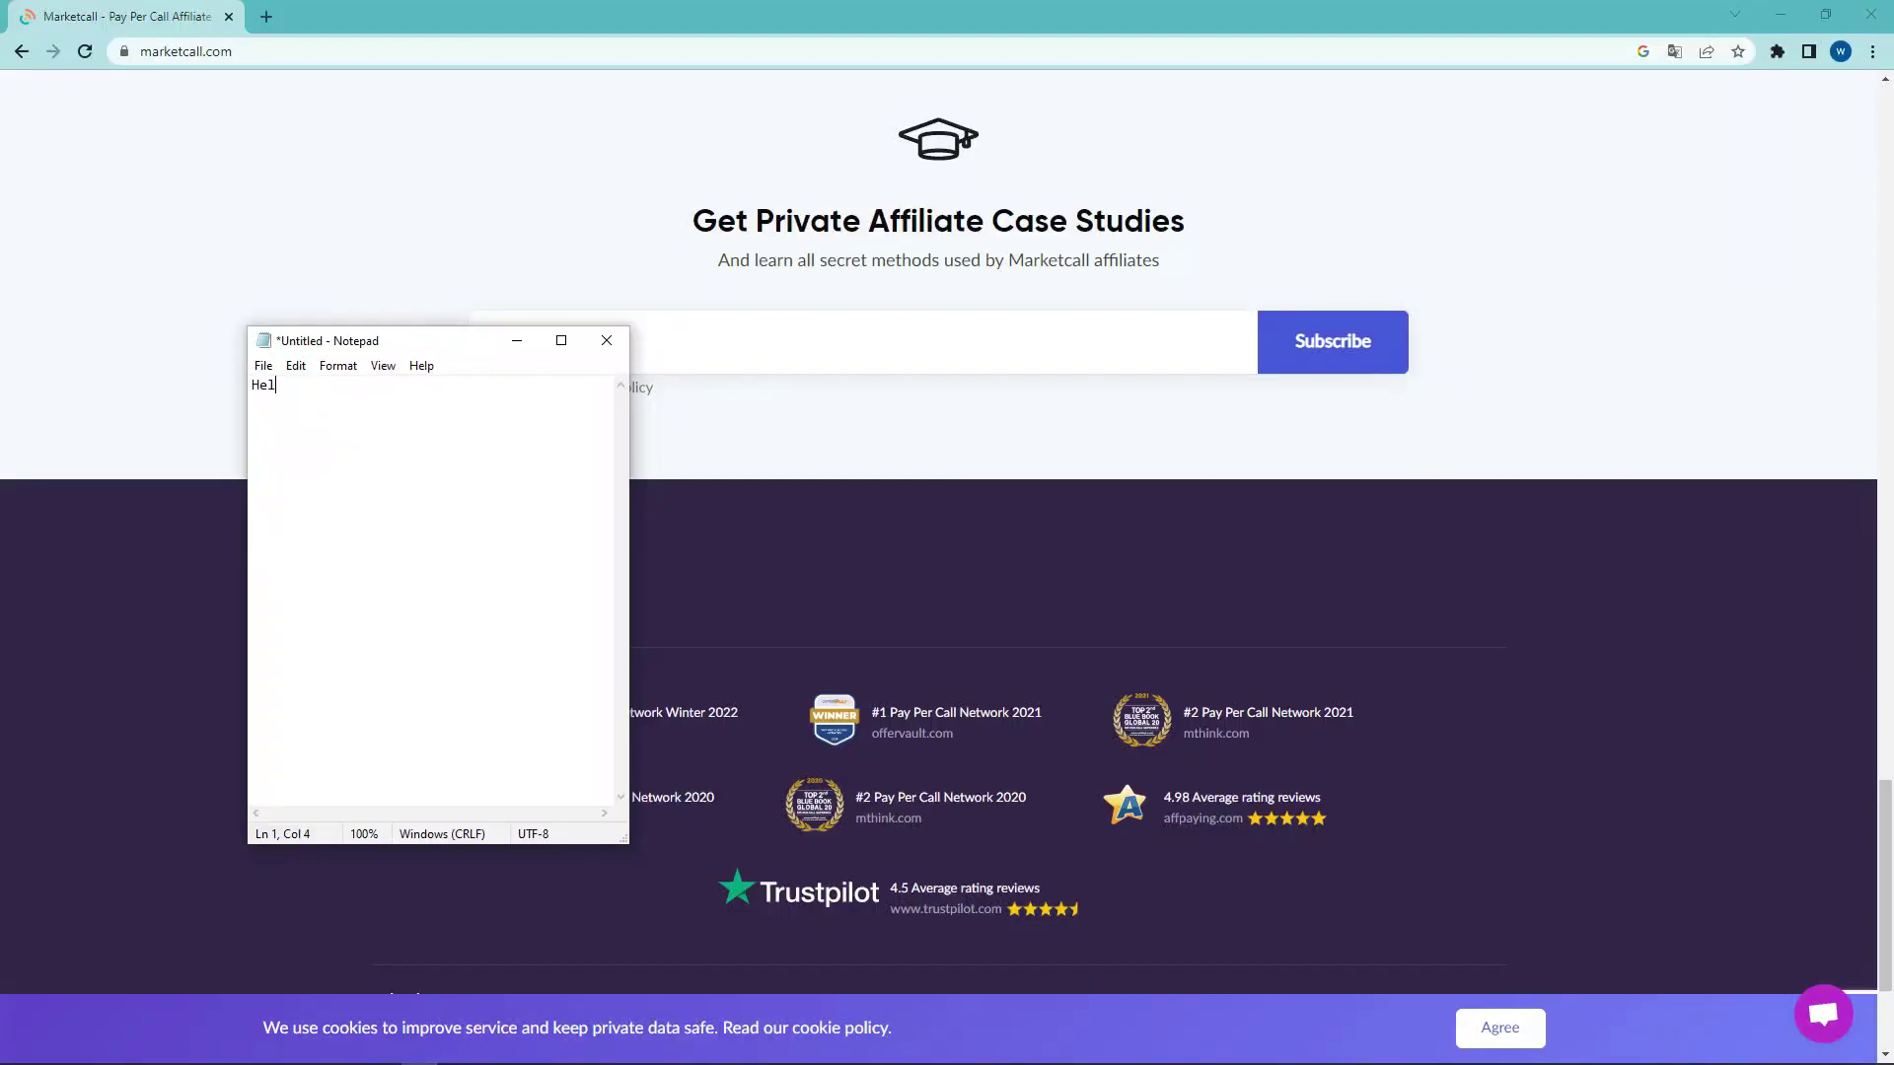
type("llo WC")
scroll(1321, 675, "up", 5)
scroll(1391, 769, "up", 5)
scroll(1392, 769, "up", 5)
scroll(1394, 783, "up", 5)
scroll(1394, 783, "up", 5)
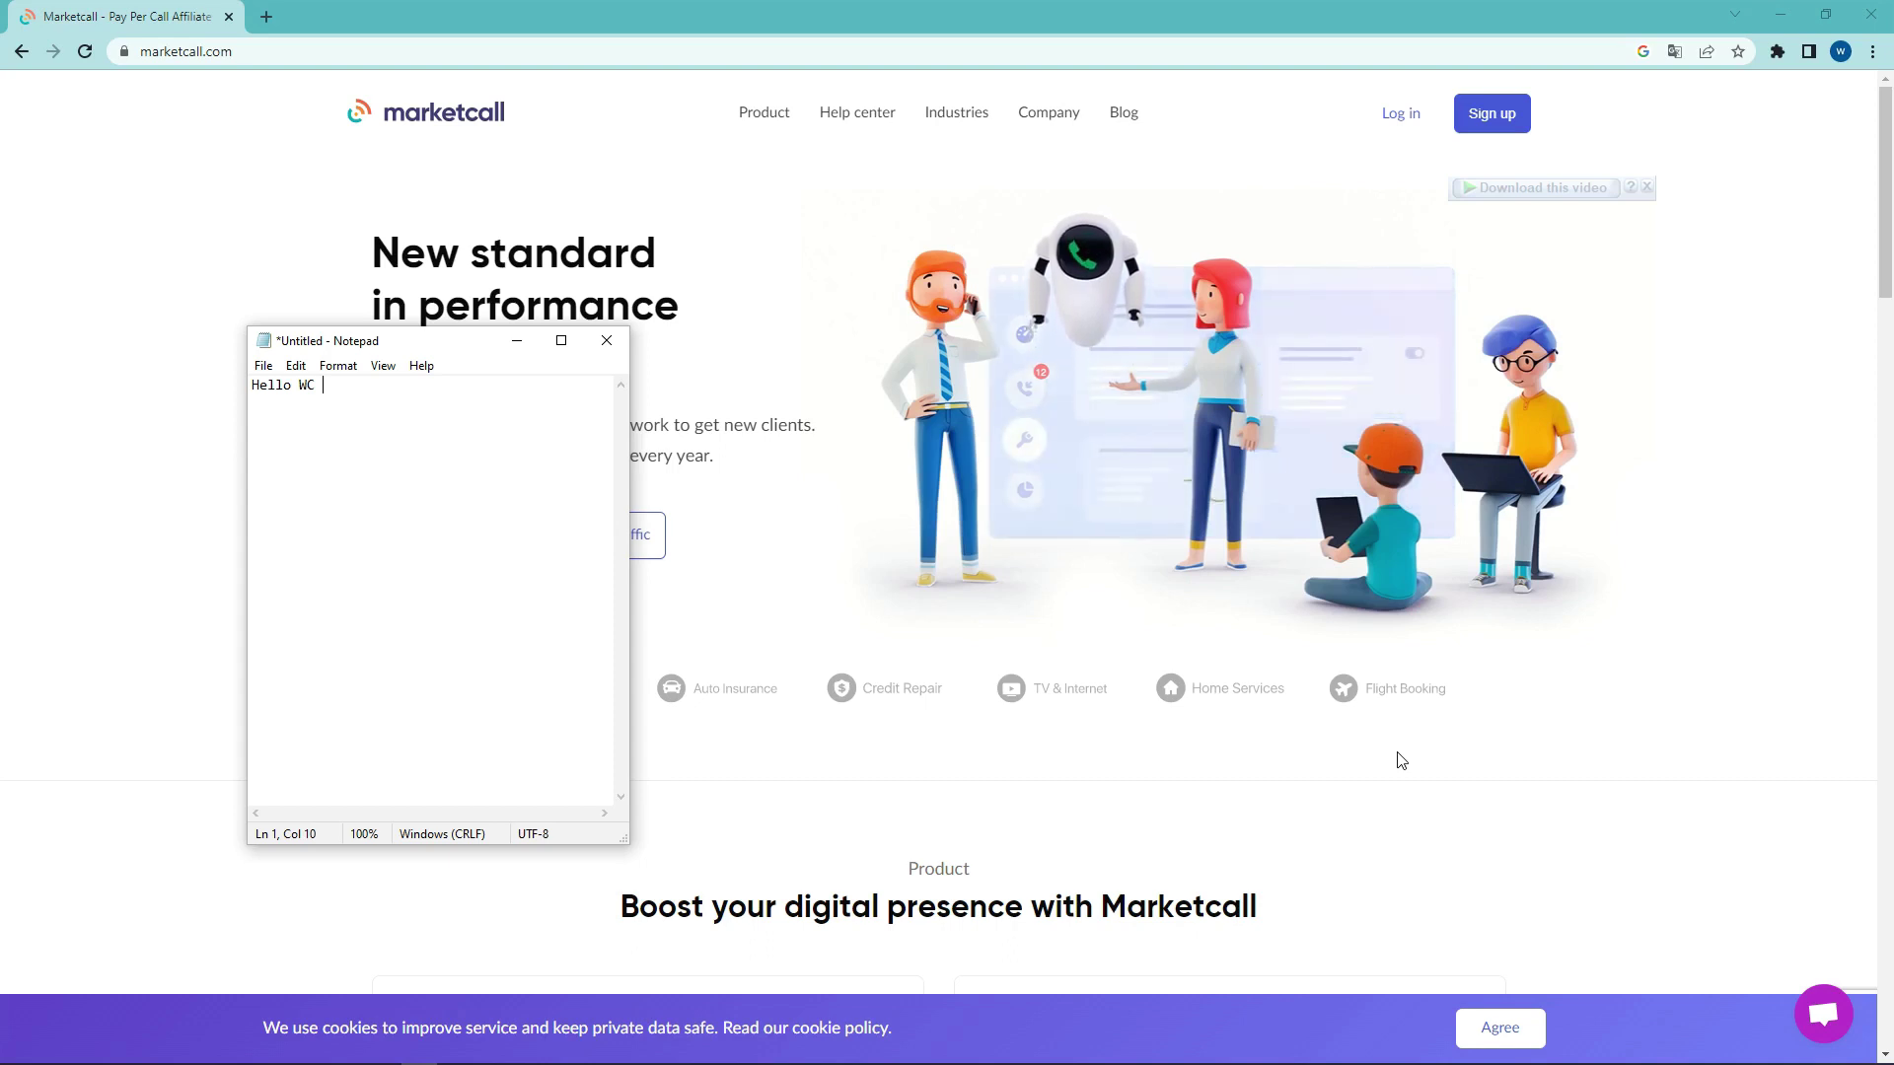
Step: Bring the Marketcall home page in front of the 'Hello WC' Notepad notes
left_click(223, 179)
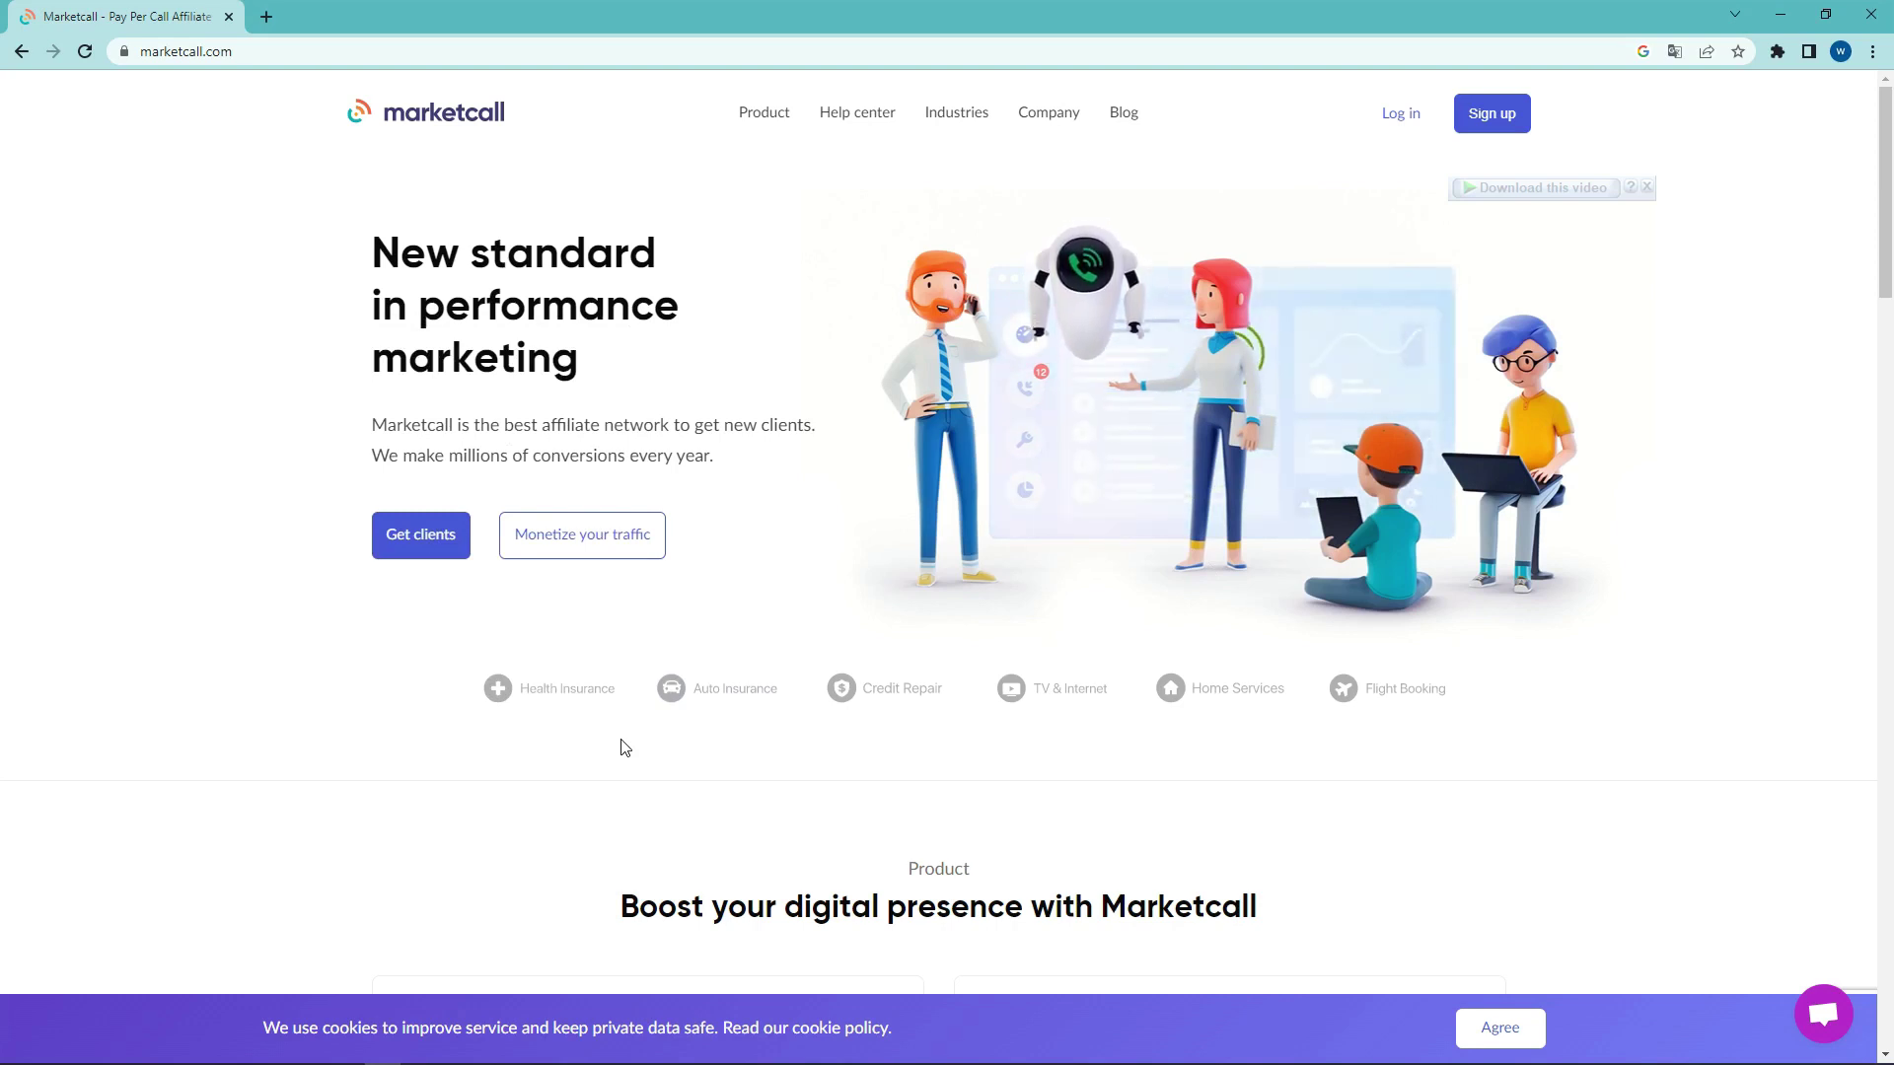
mouse_move(536, 1054)
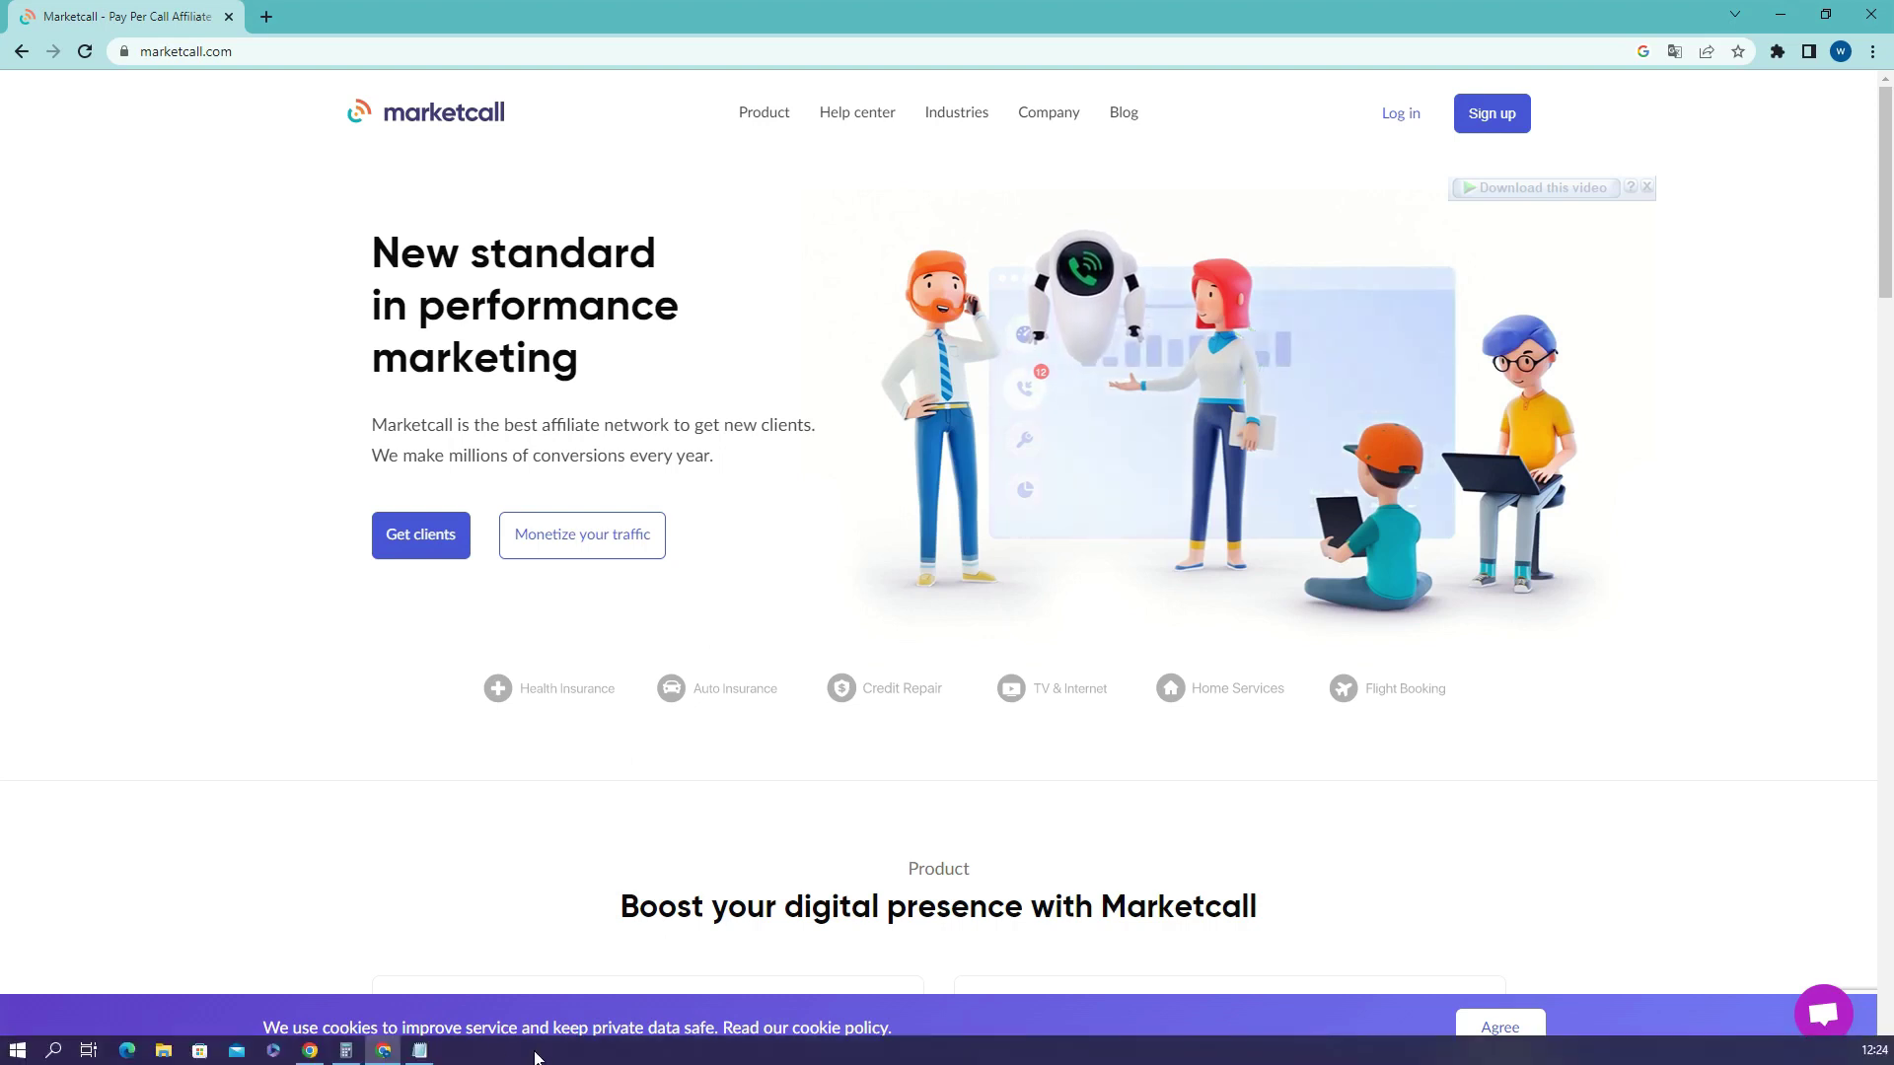
Step: Add 'Offers to promote' on line 3 of the notes, then return to the Marketcall page
left_click(424, 1051)
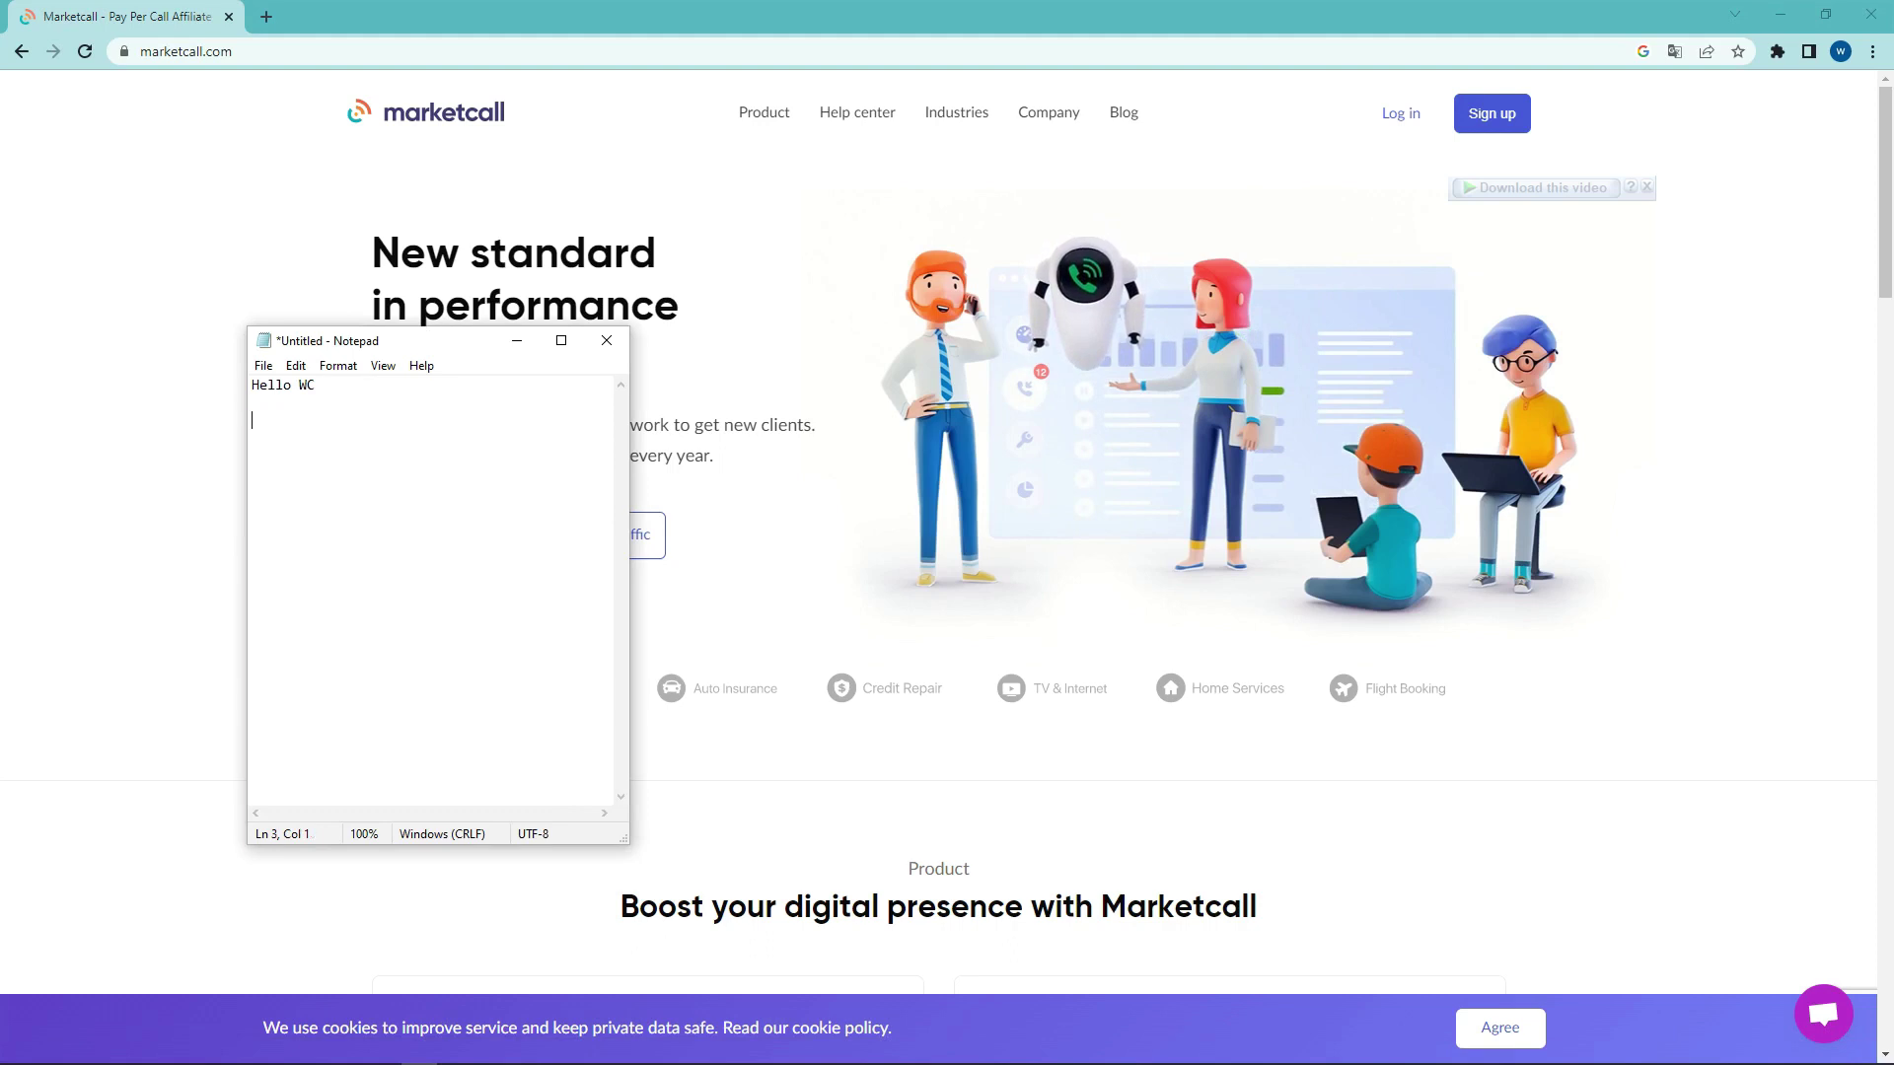
type("Offe")
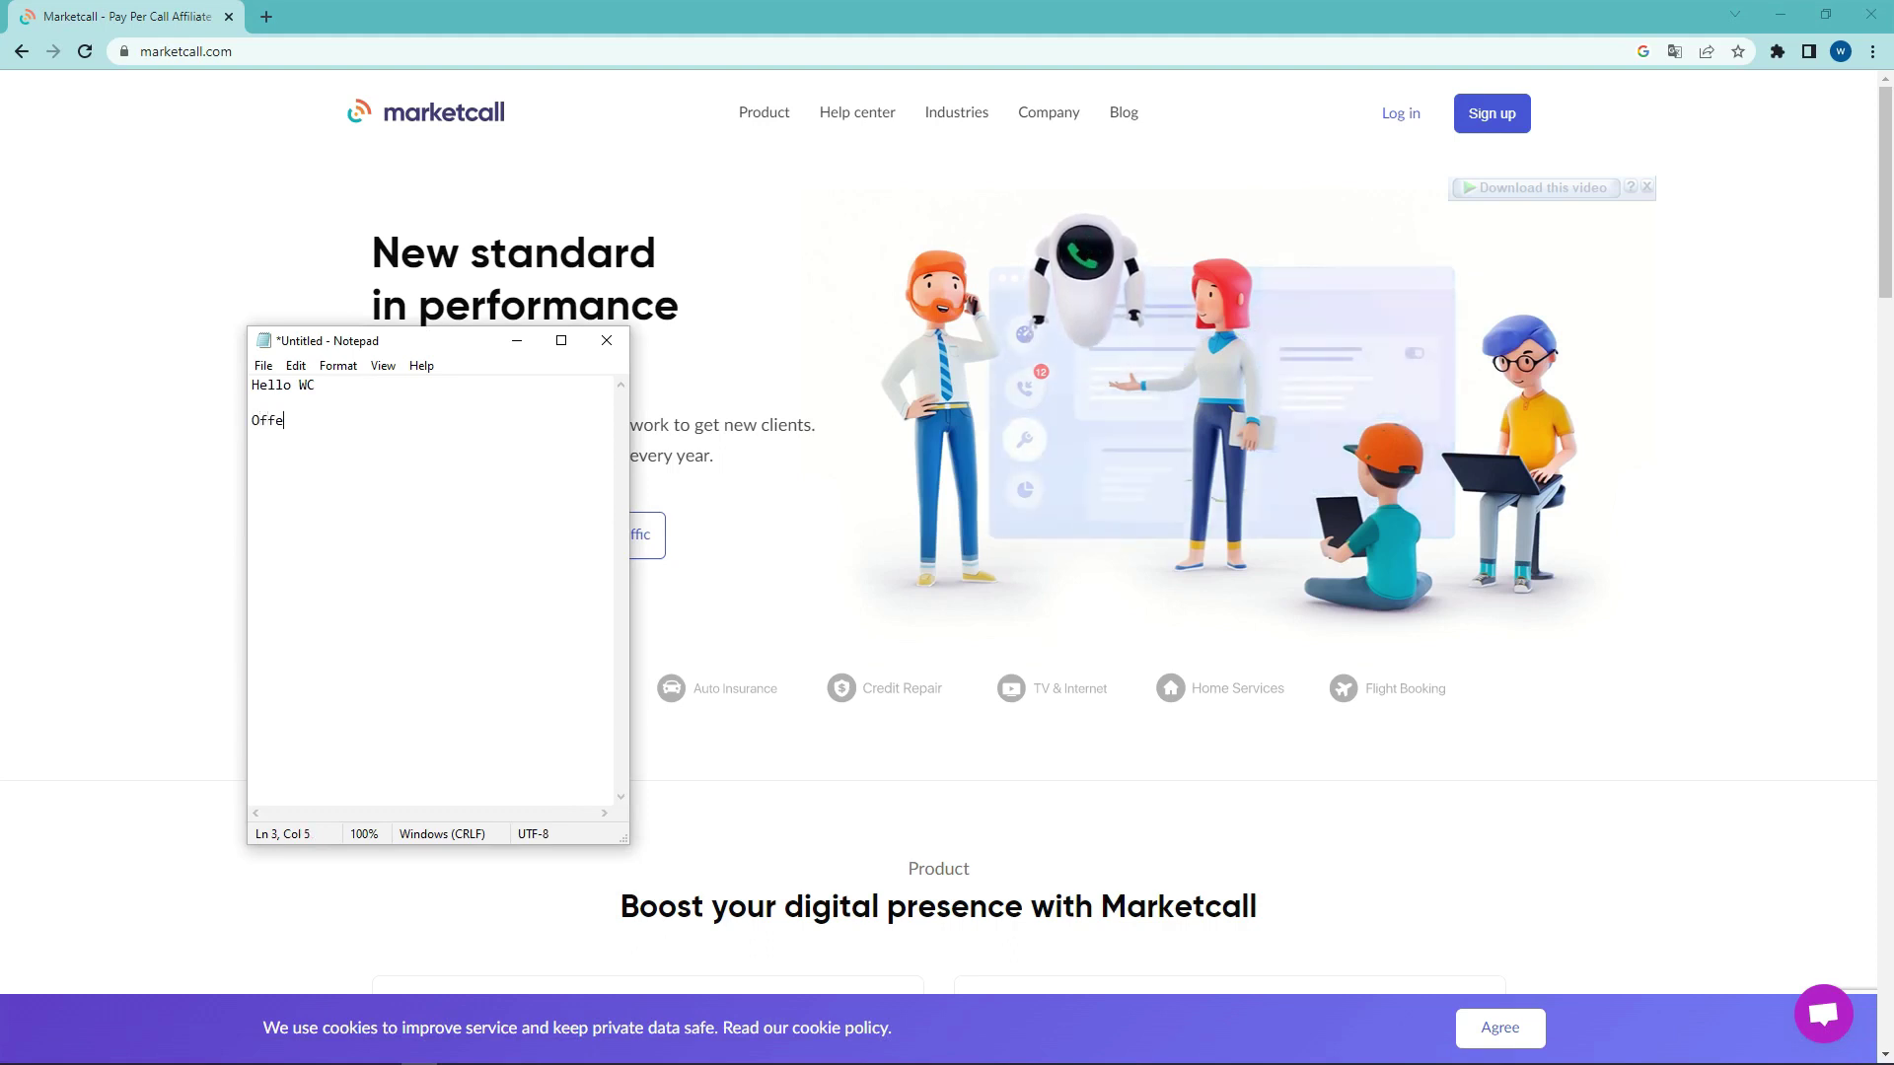
type("rs to prom")
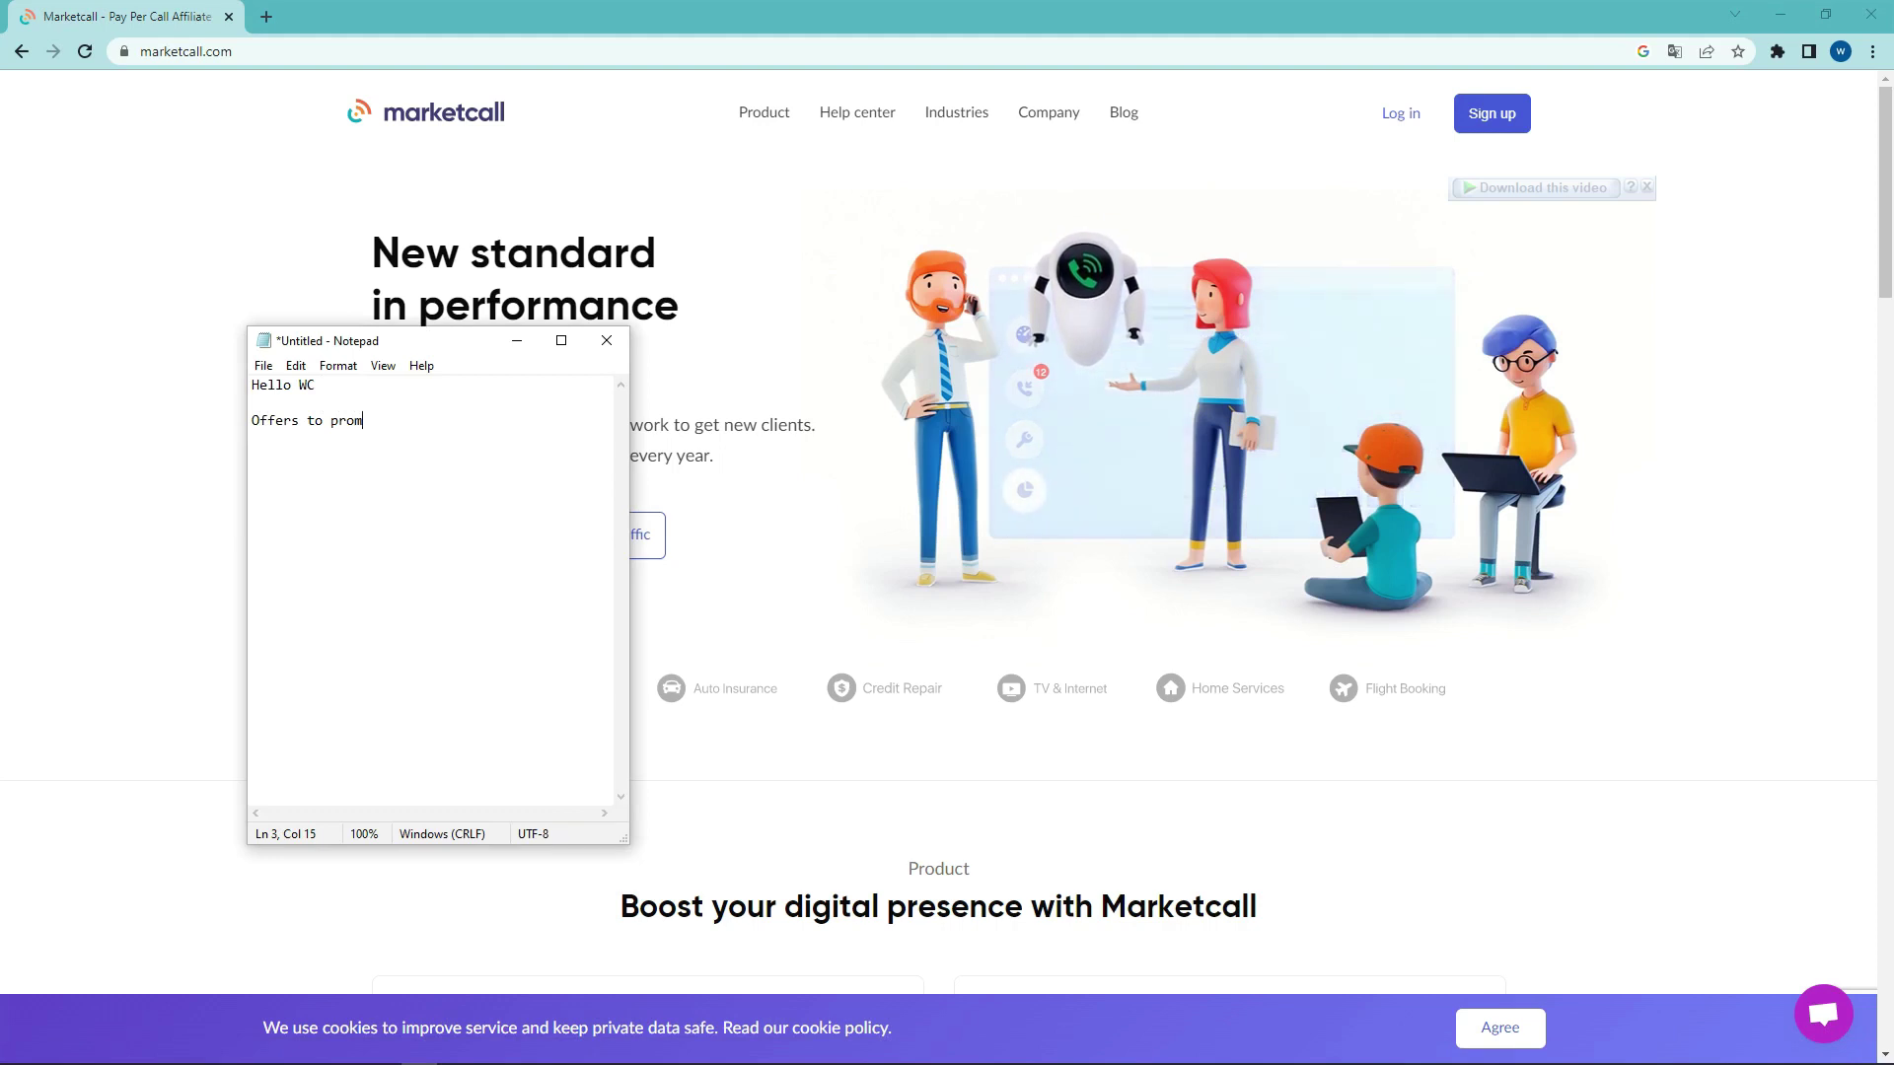
type("ote")
key("Return")
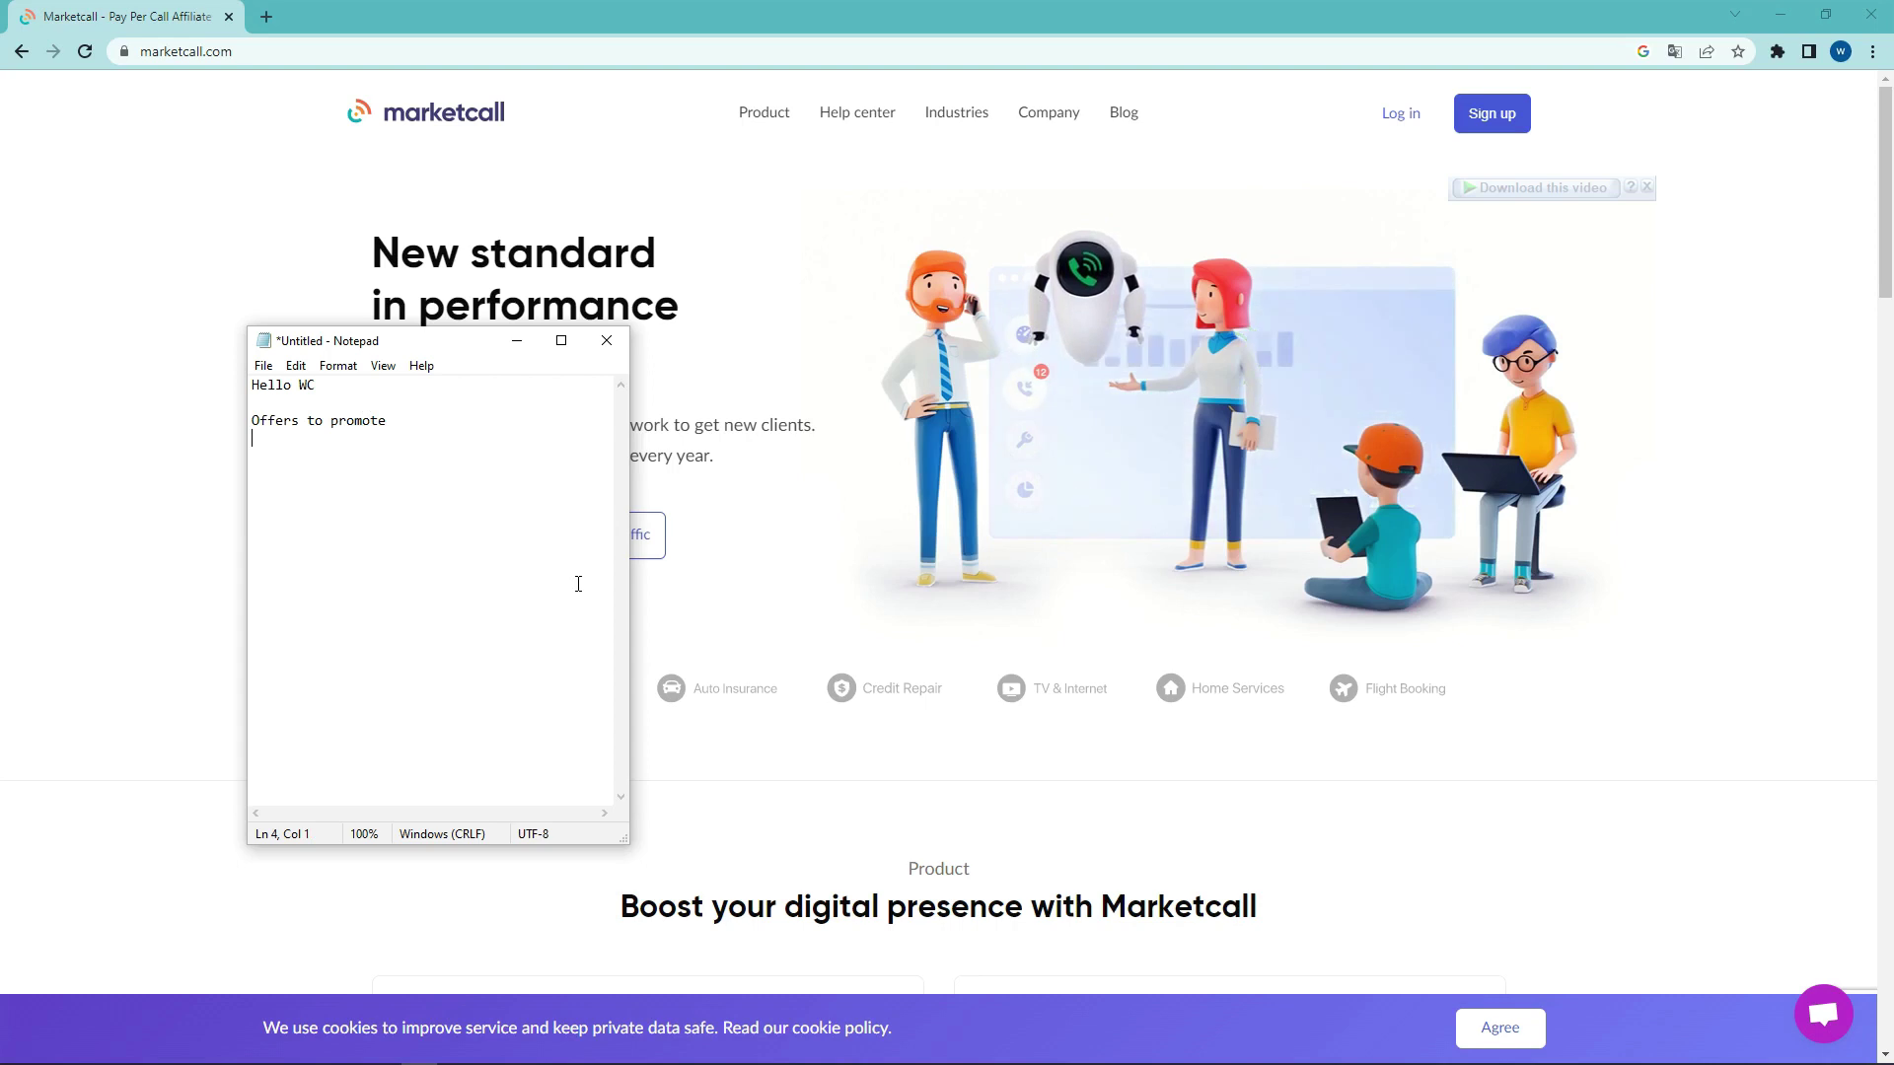
left_click(148, 733)
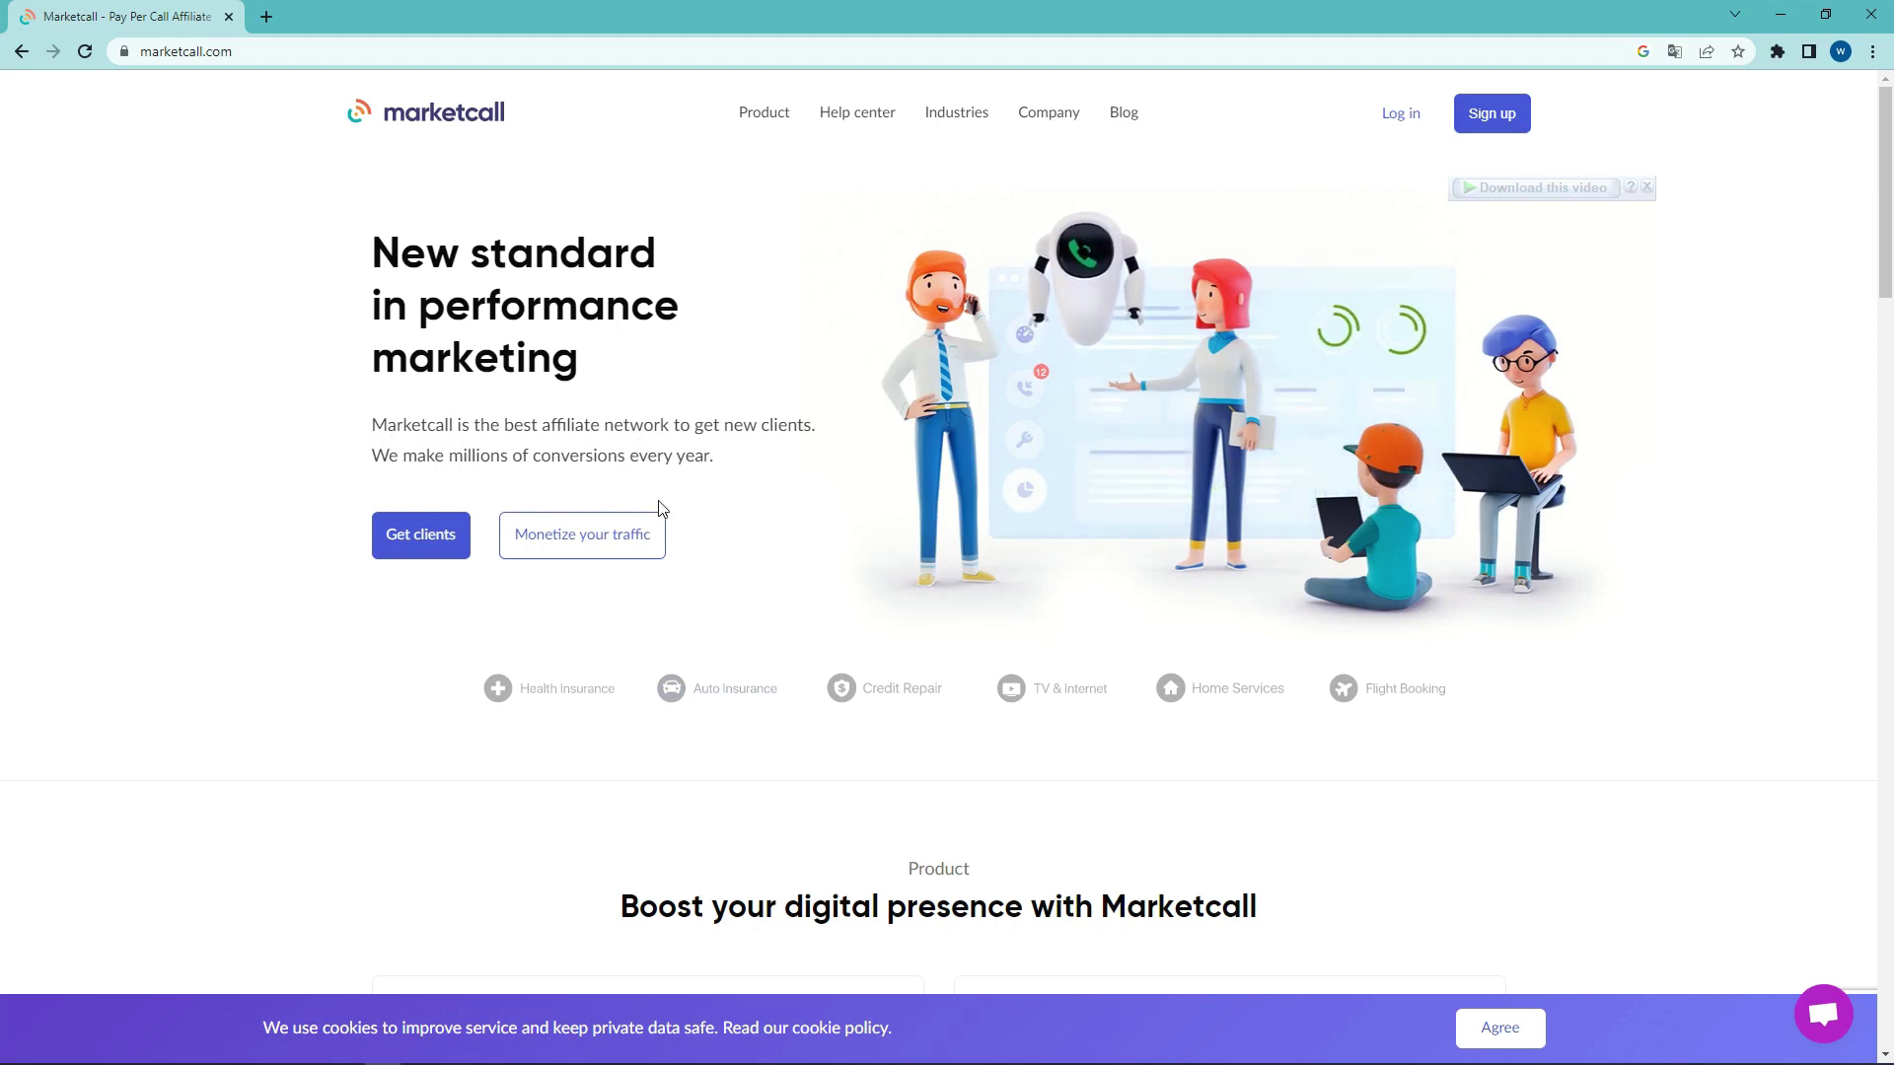
mouse_move(720, 457)
left_mouse_down()
mouse_move(623, 427)
mouse_move(371, 428)
left_mouse_up()
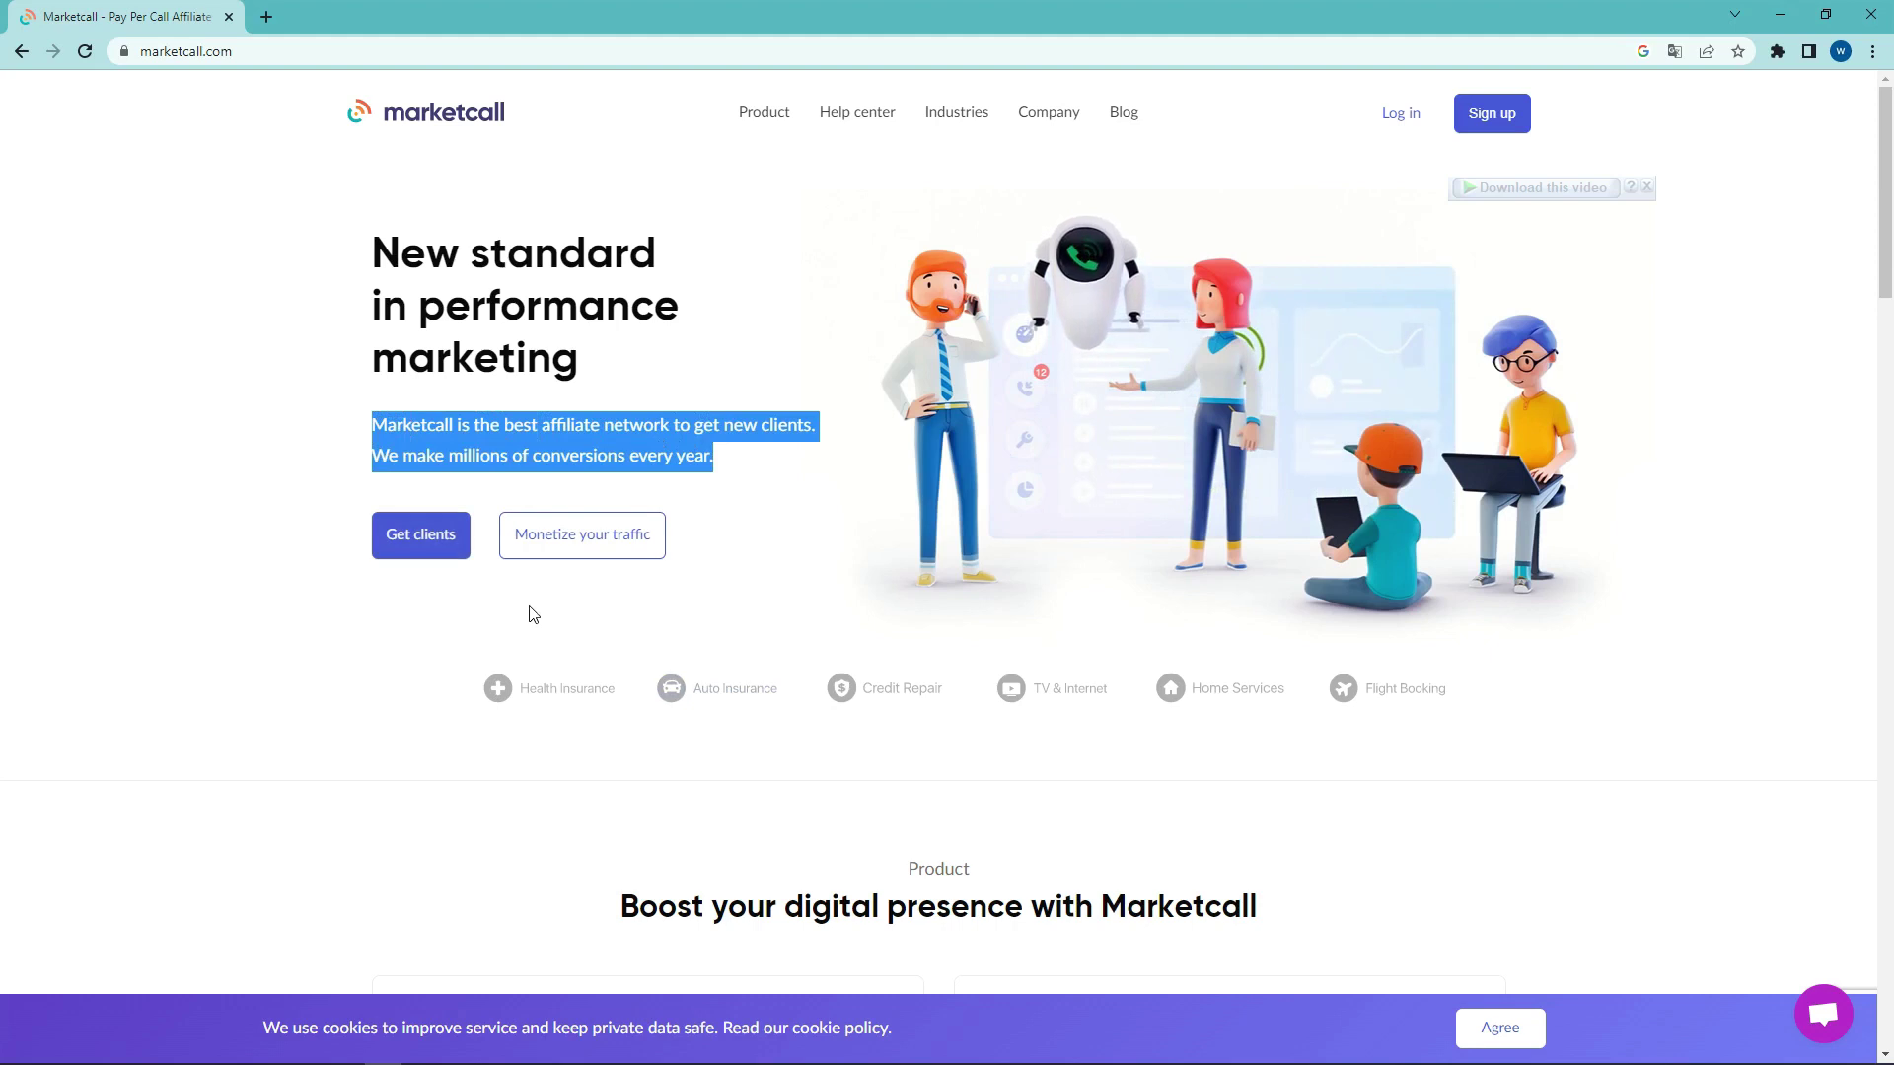
scroll(877, 714, "down", 2)
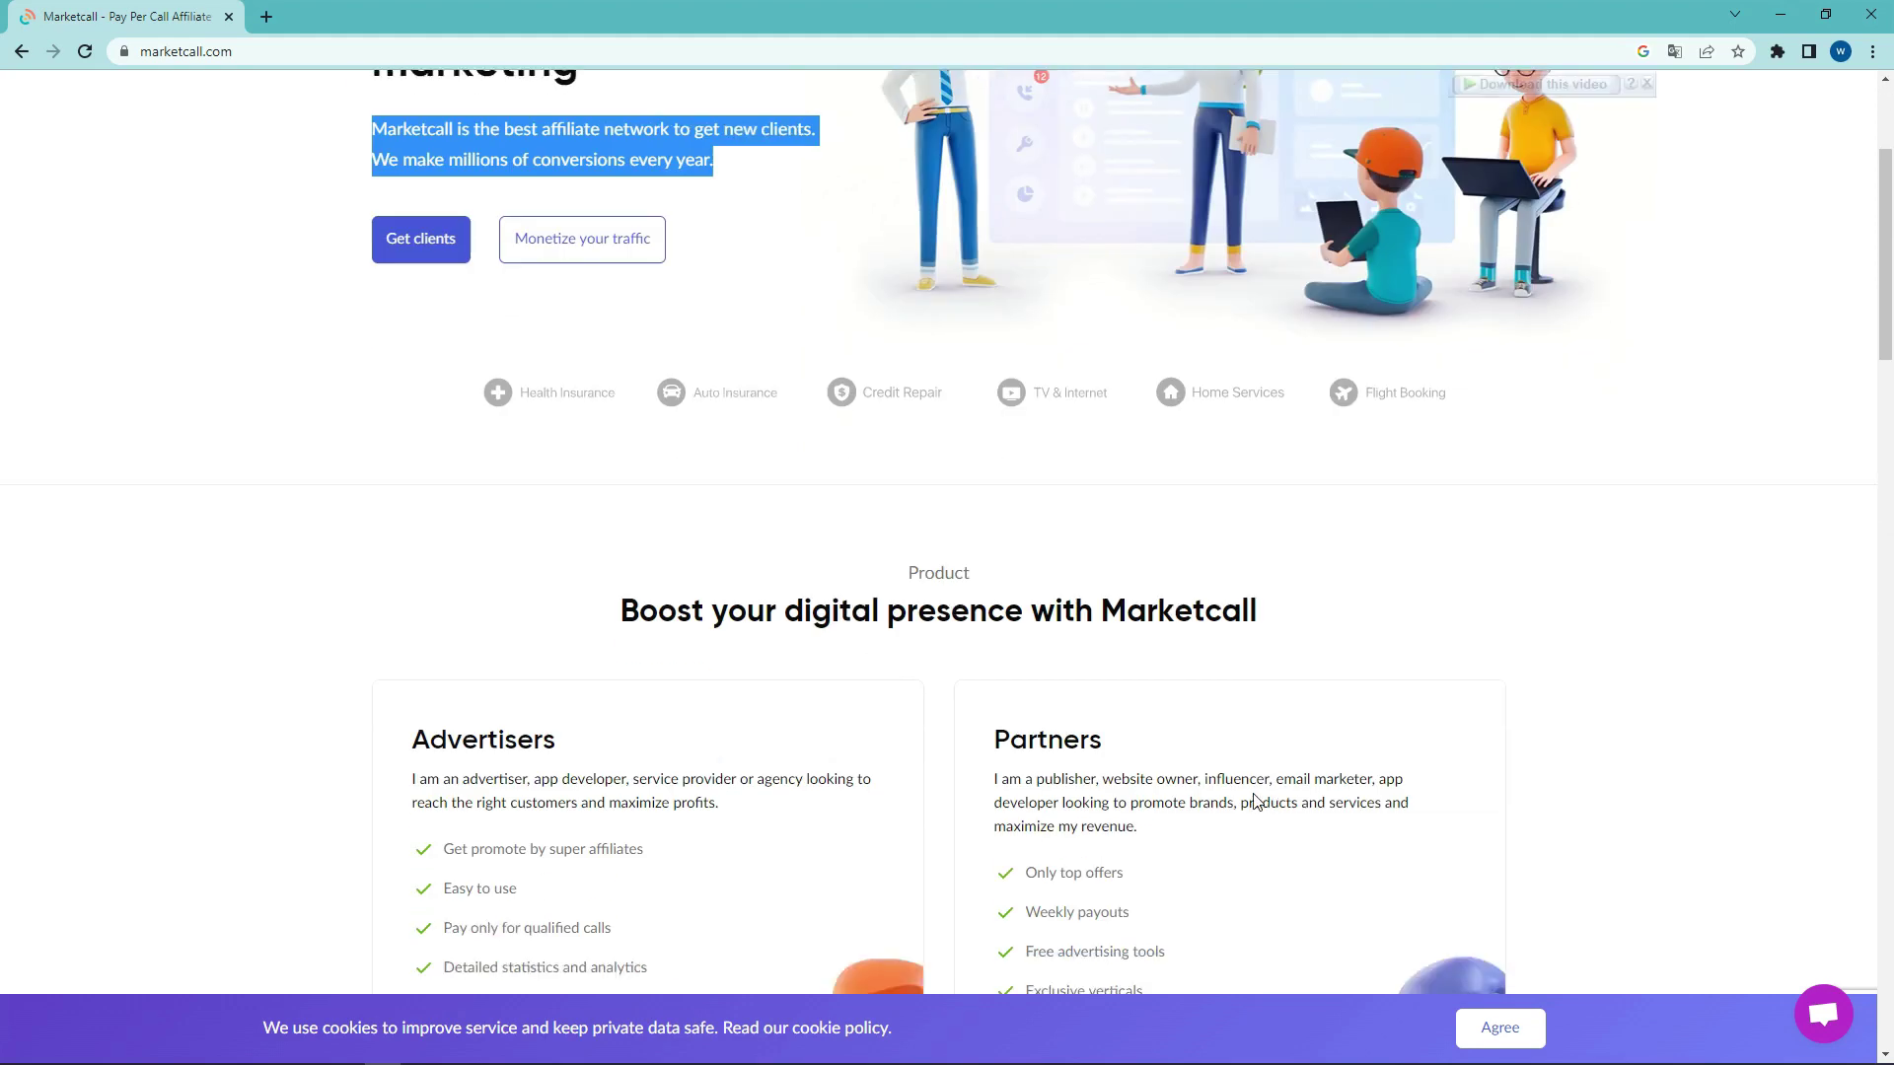
scroll(1258, 799, "down", 1)
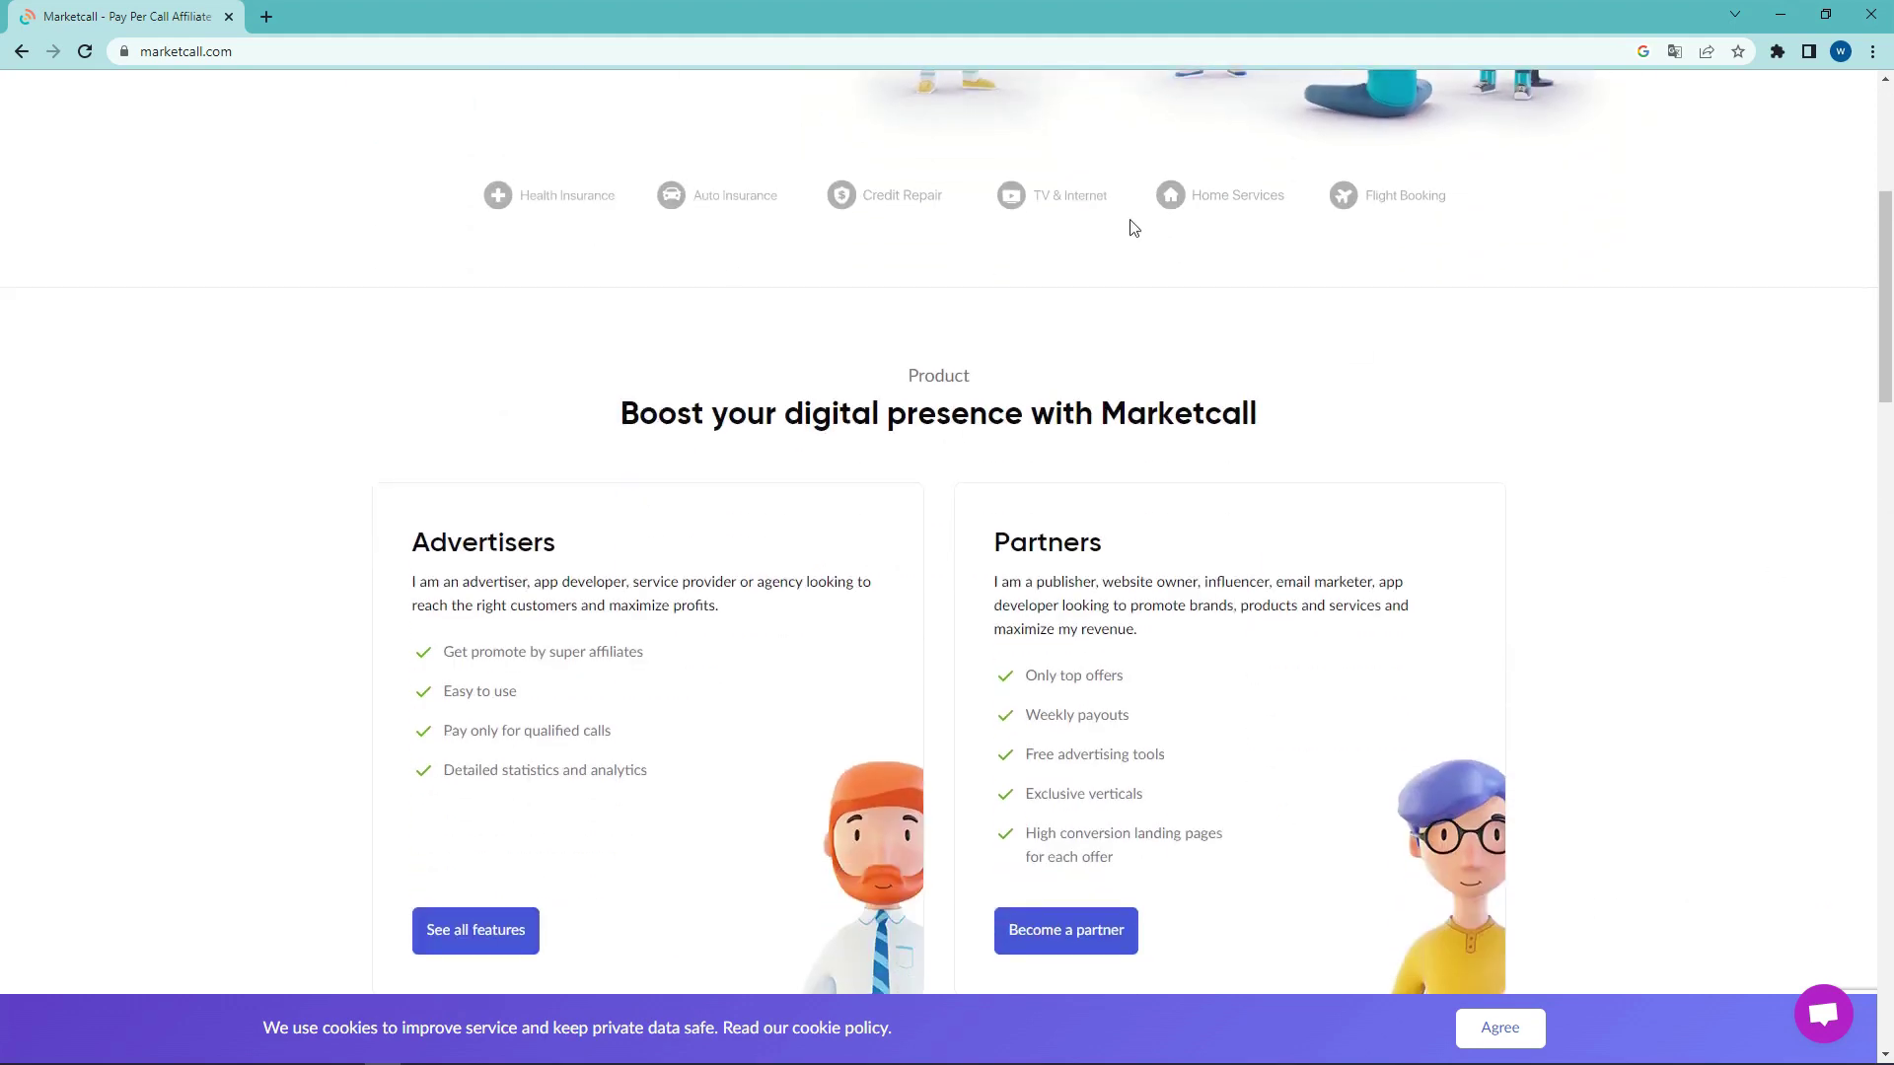
scroll(1197, 638, "up", 5)
scroll(1196, 638, "down", 2)
scroll(1365, 656, "down", 2)
scroll(1327, 659, "down", 2)
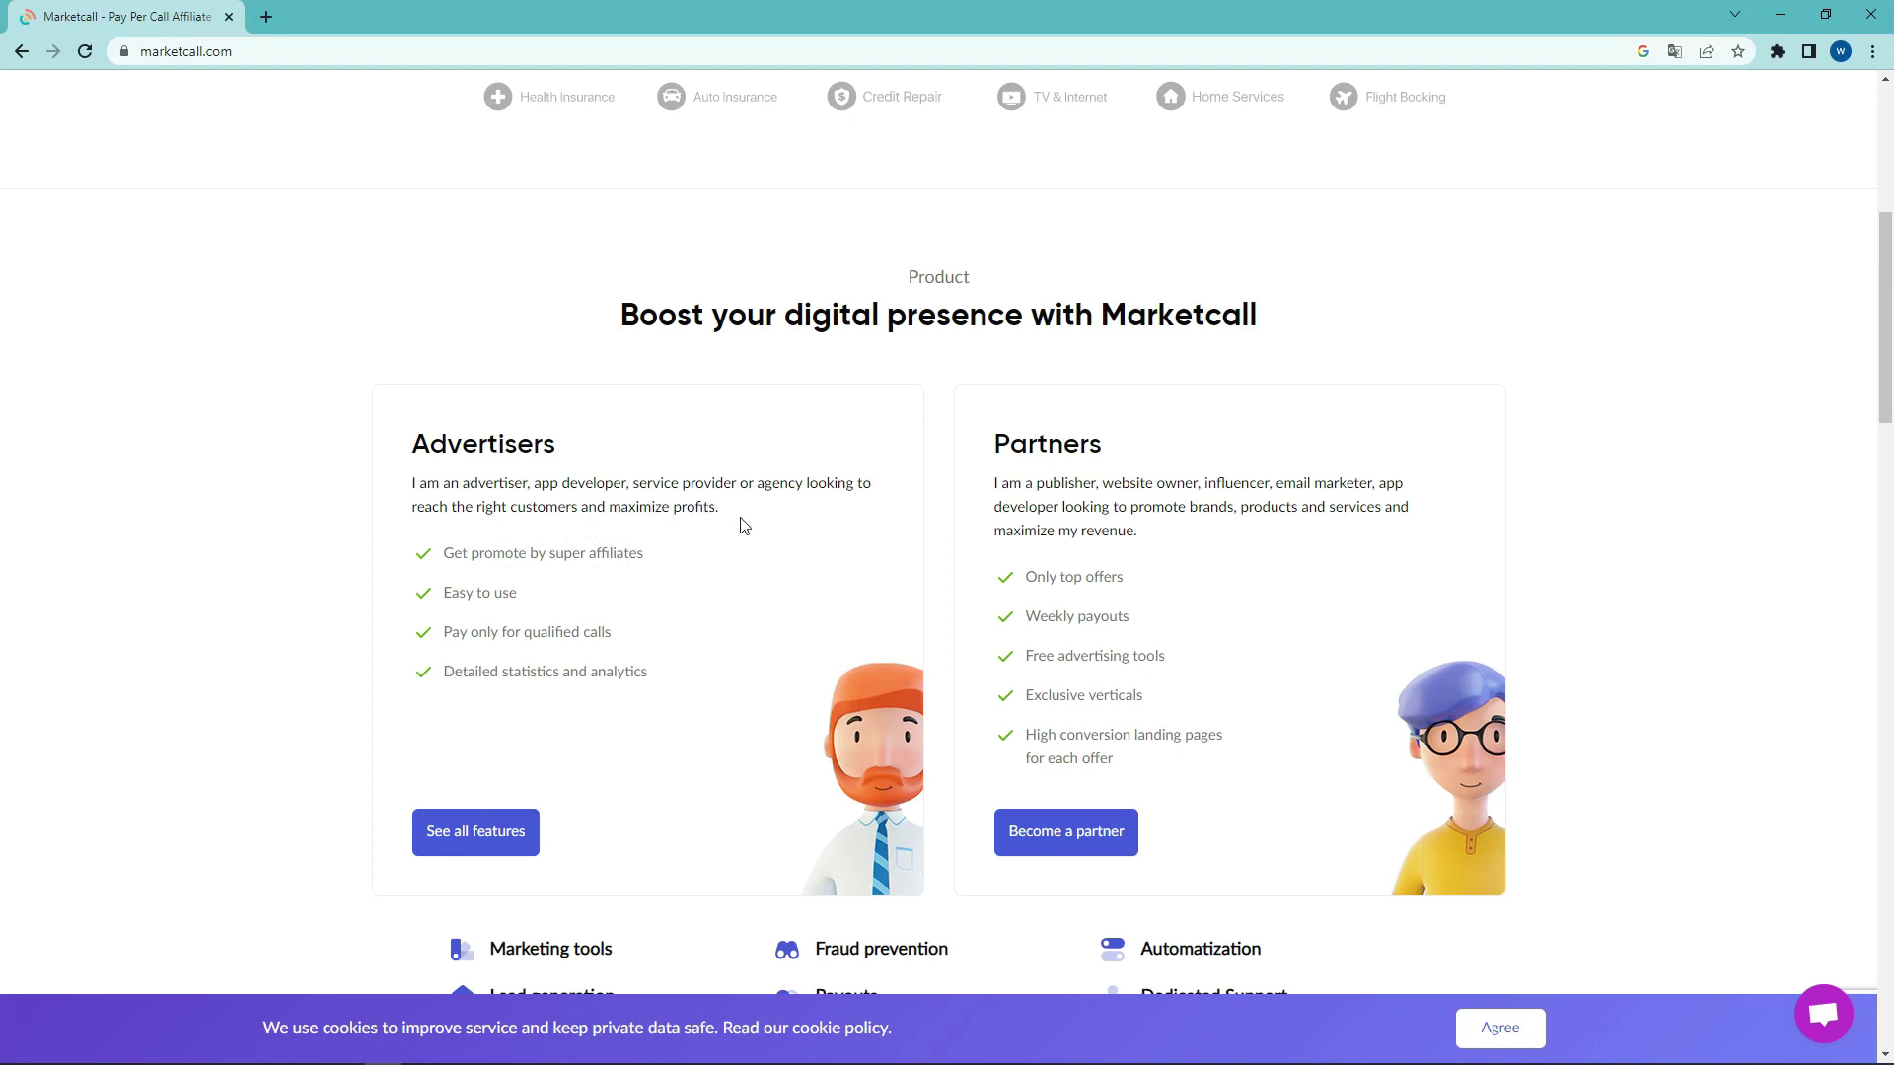
left_click_drag(645, 555, 458, 556)
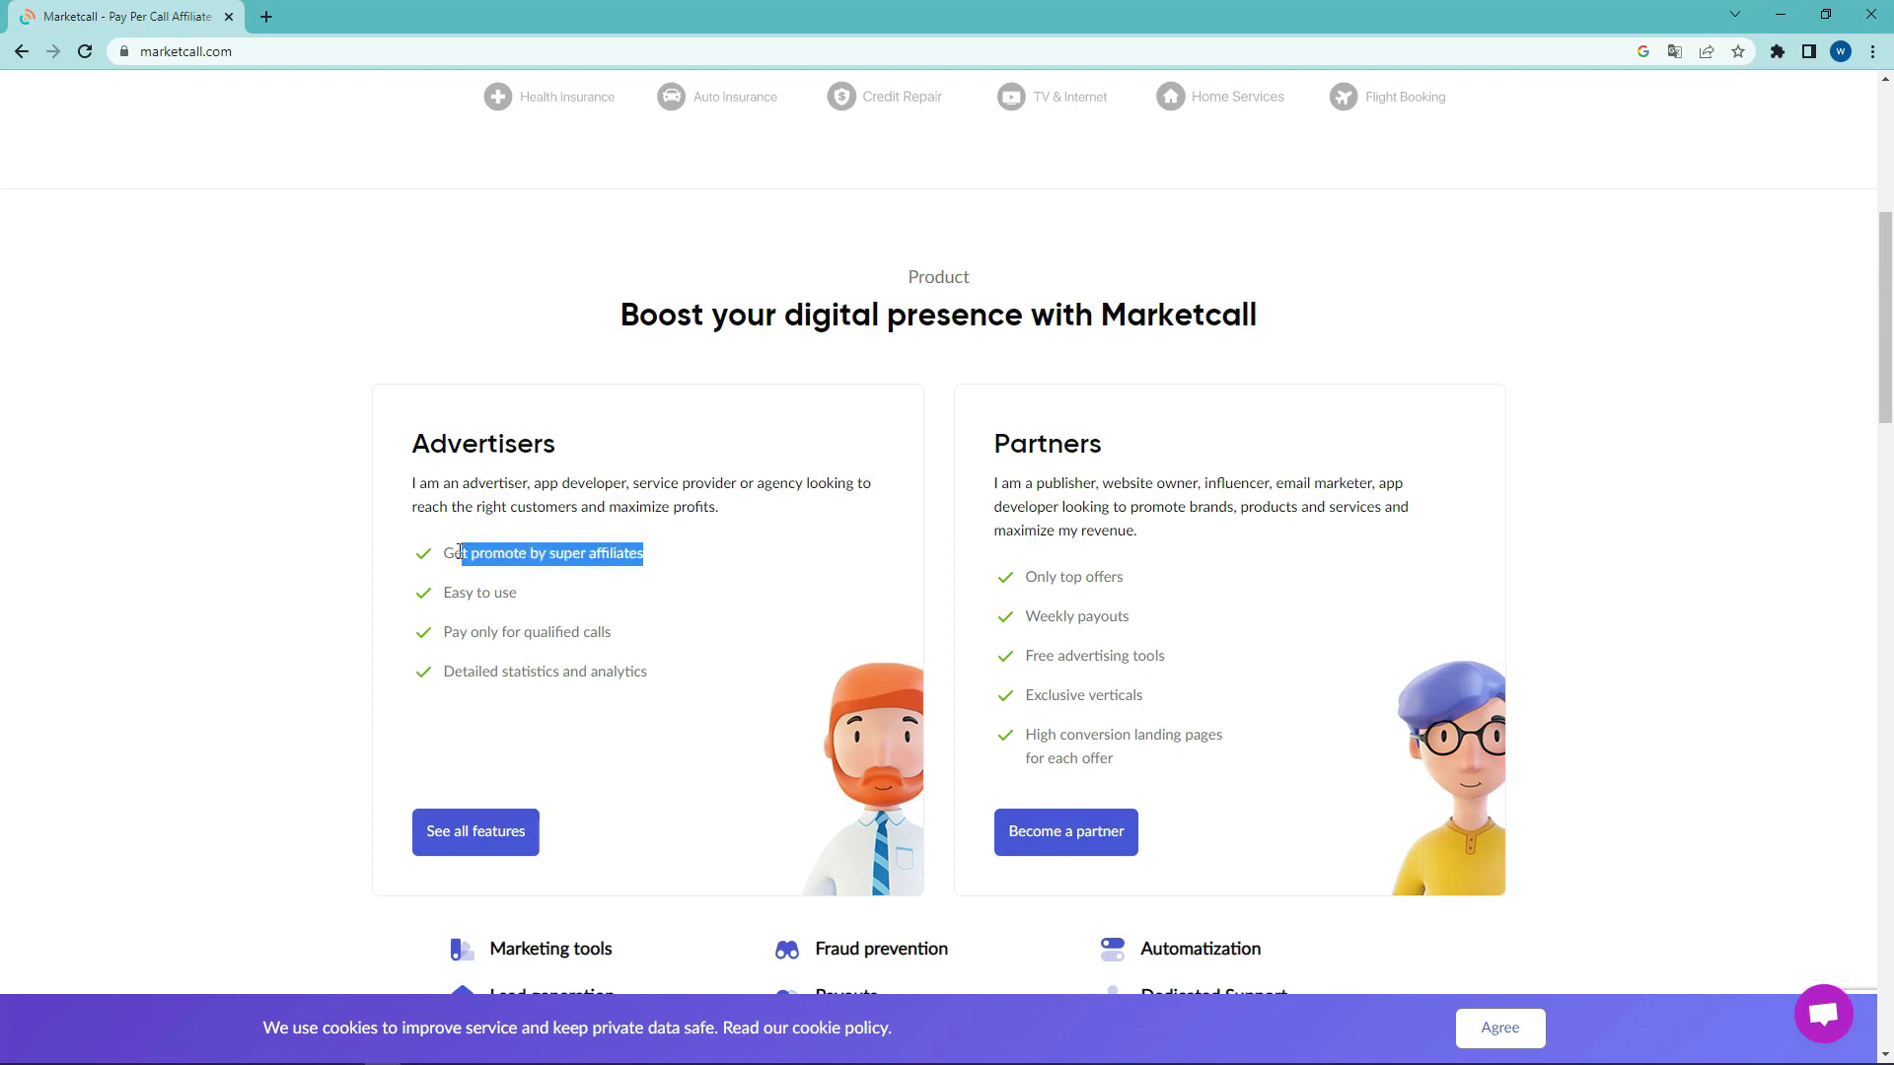
left_click(448, 571)
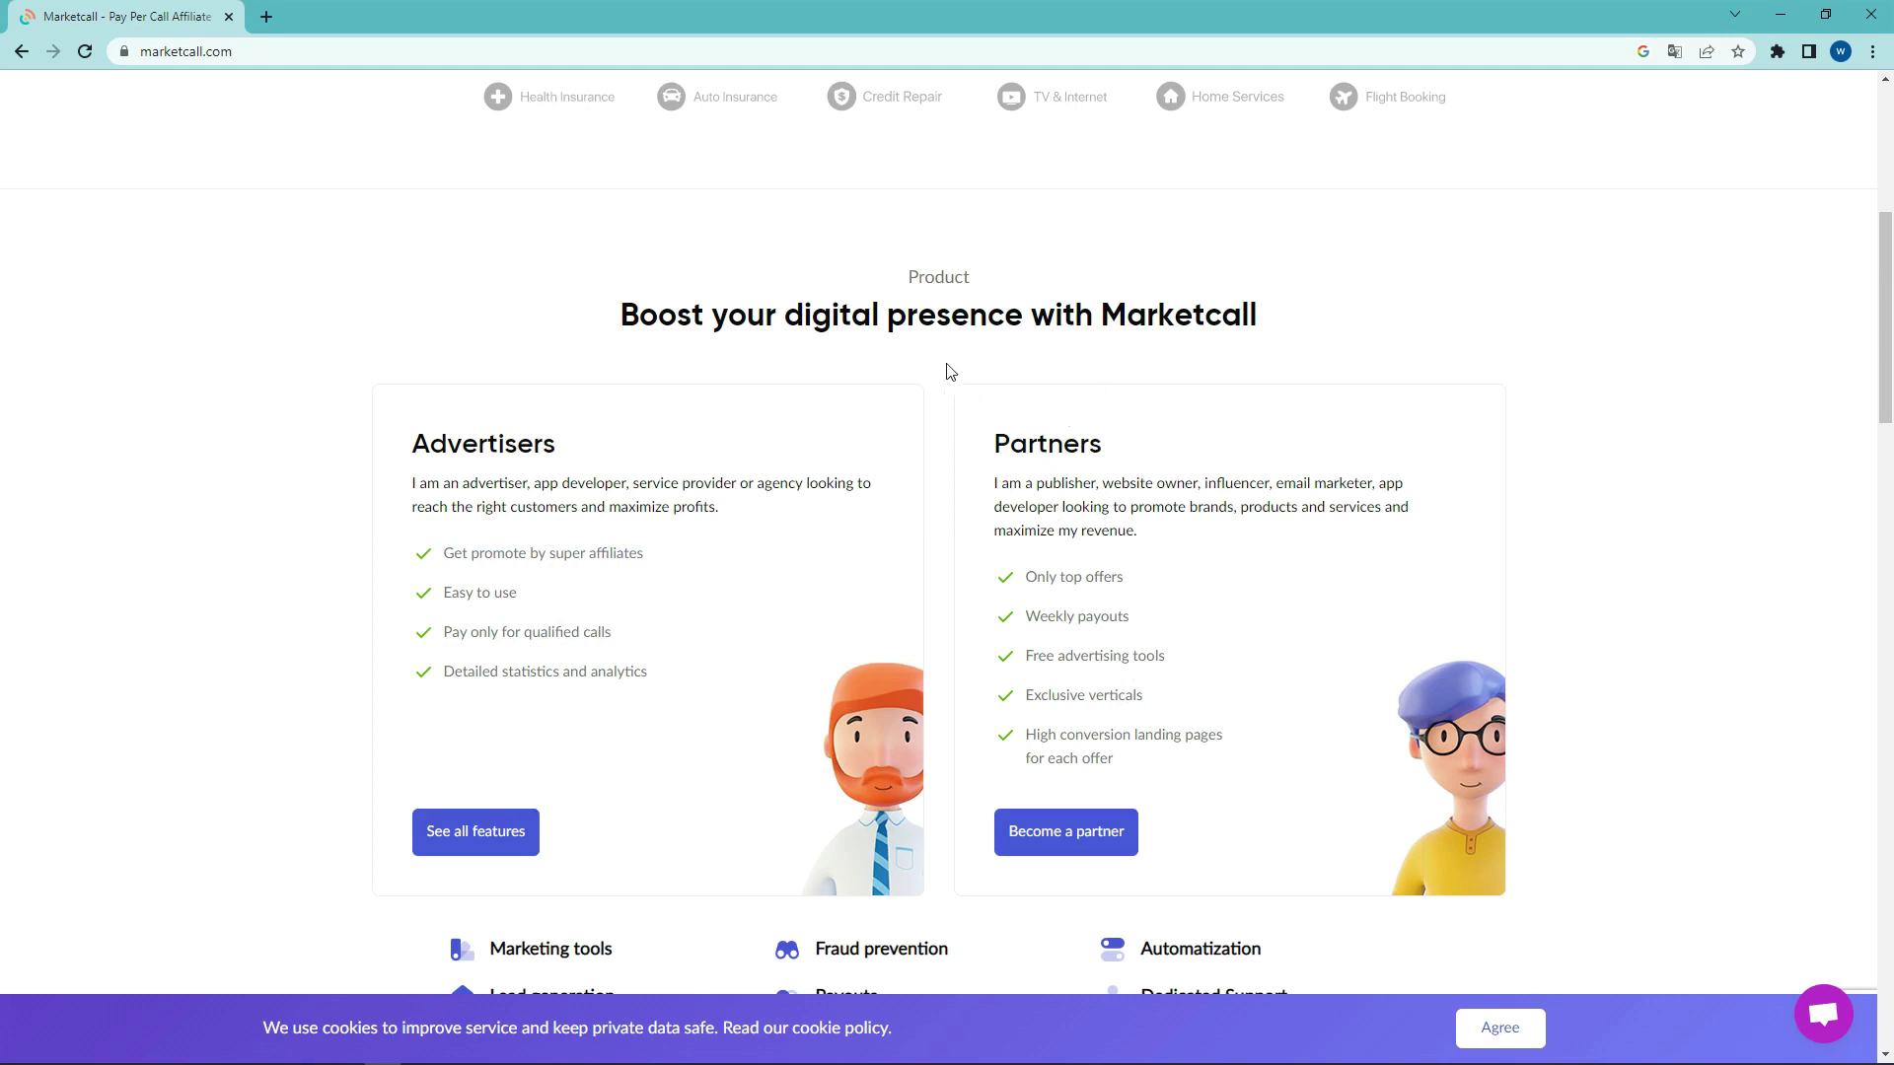
left_click_drag(1000, 426, 1463, 722)
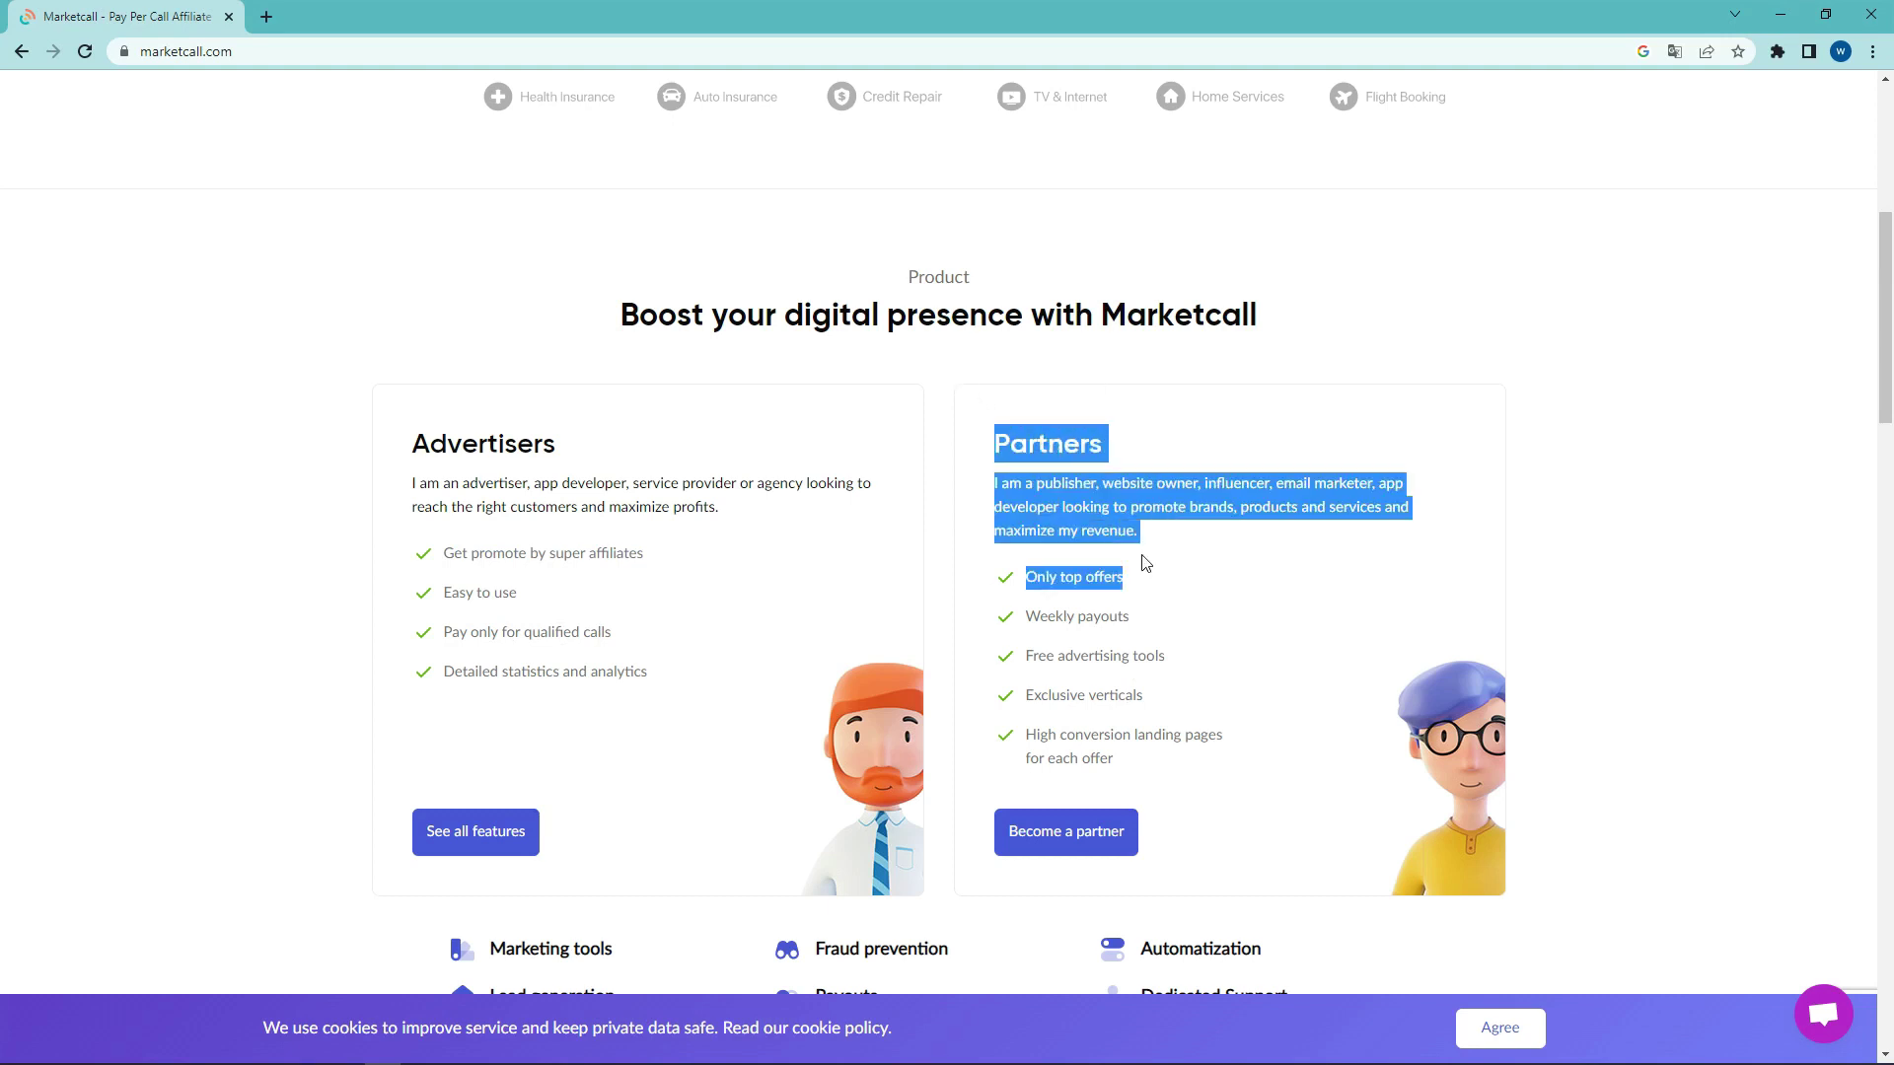
left_click(1764, 504)
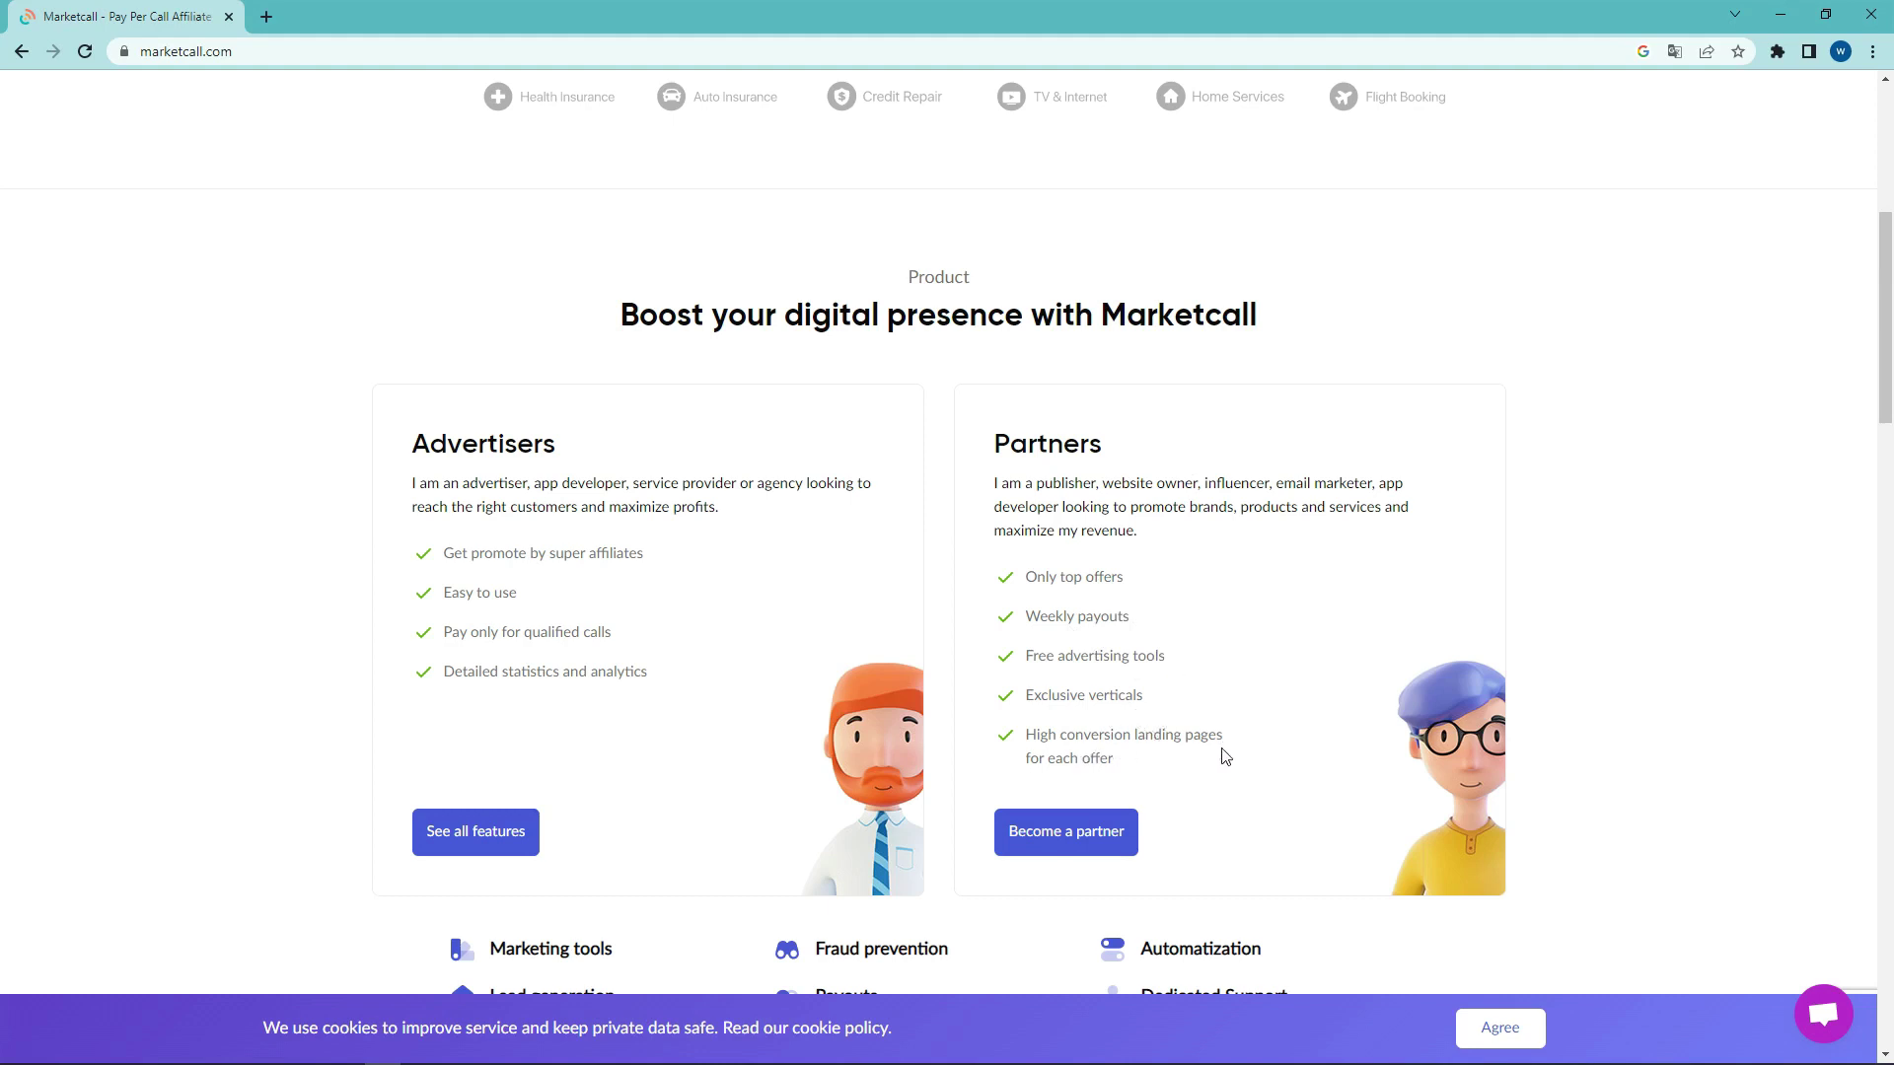
scroll(1526, 871, "down", 2)
scroll(1525, 870, "down", 1)
scroll(1432, 829, "down", 4)
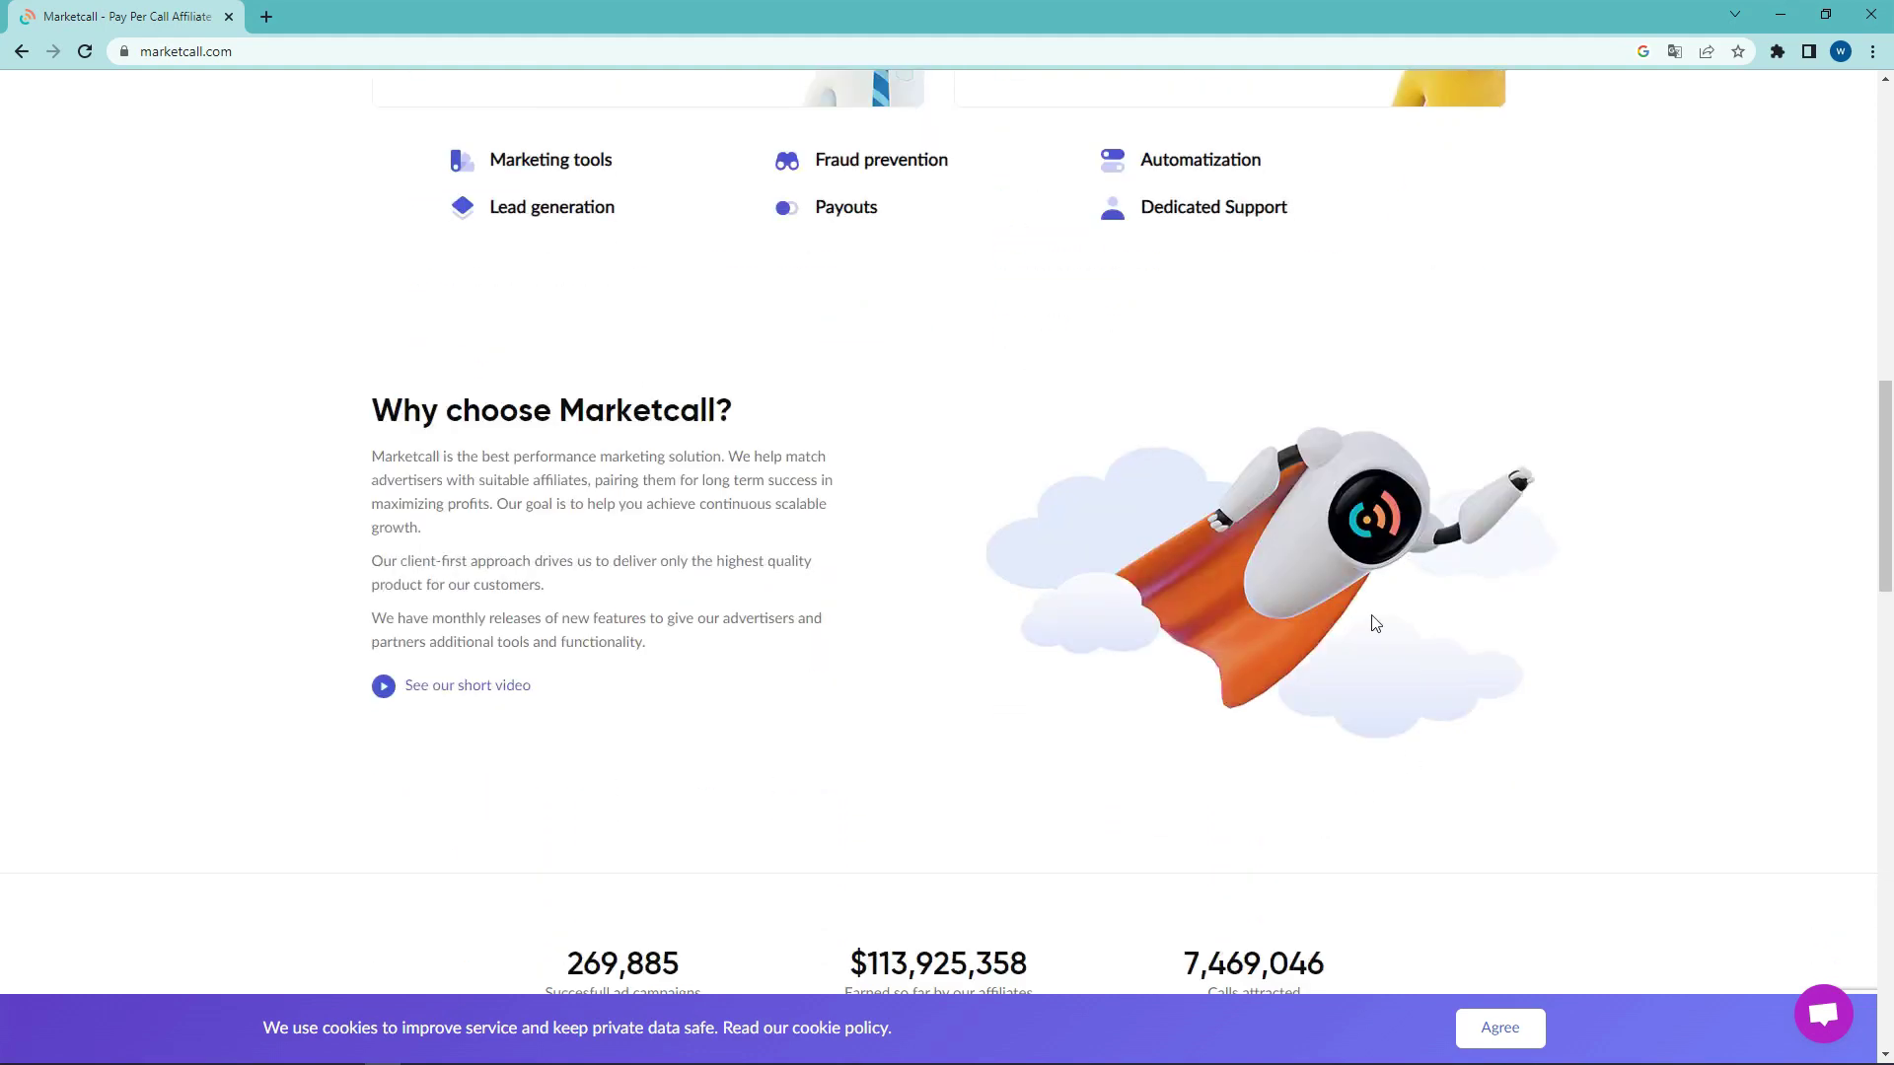
scroll(1155, 564, "down", 3)
scroll(747, 577, "up", 1)
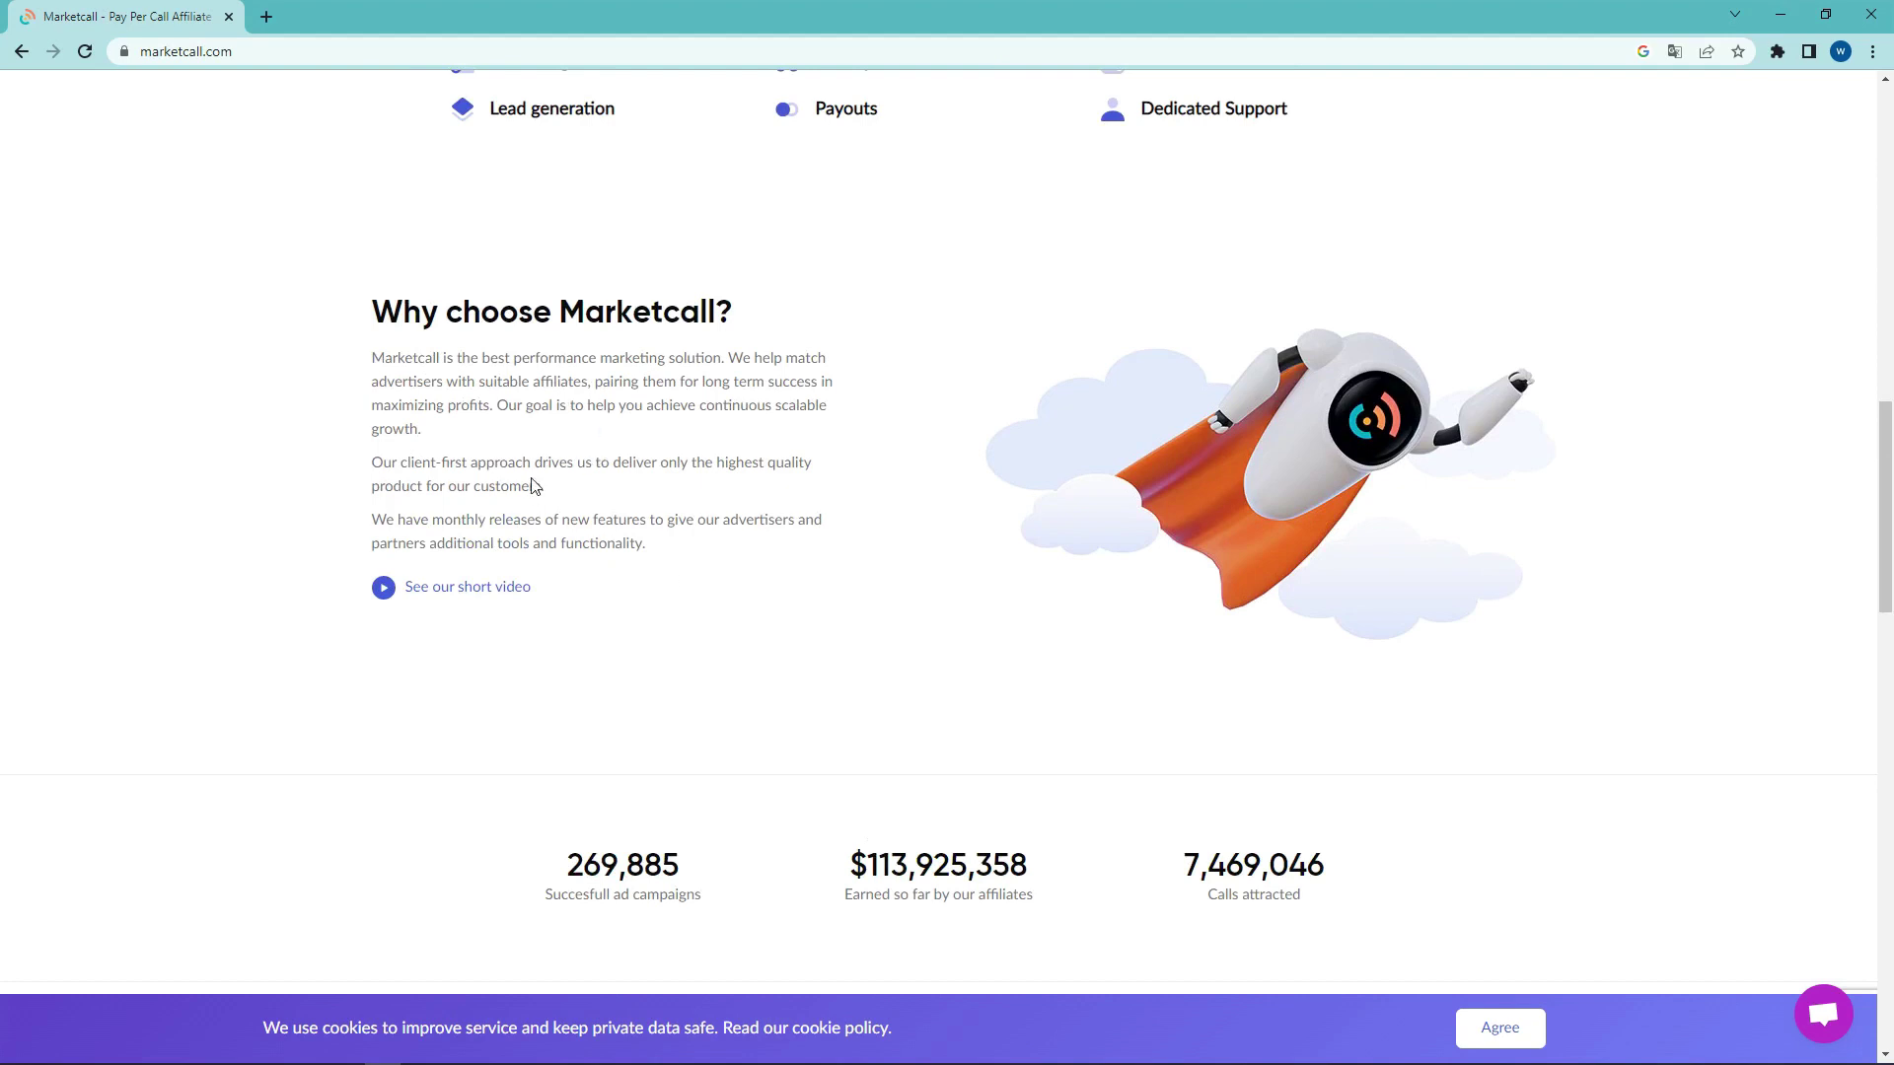
scroll(651, 505, "down", 3)
scroll(844, 584, "down", 5)
scroll(1007, 652, "down", 5)
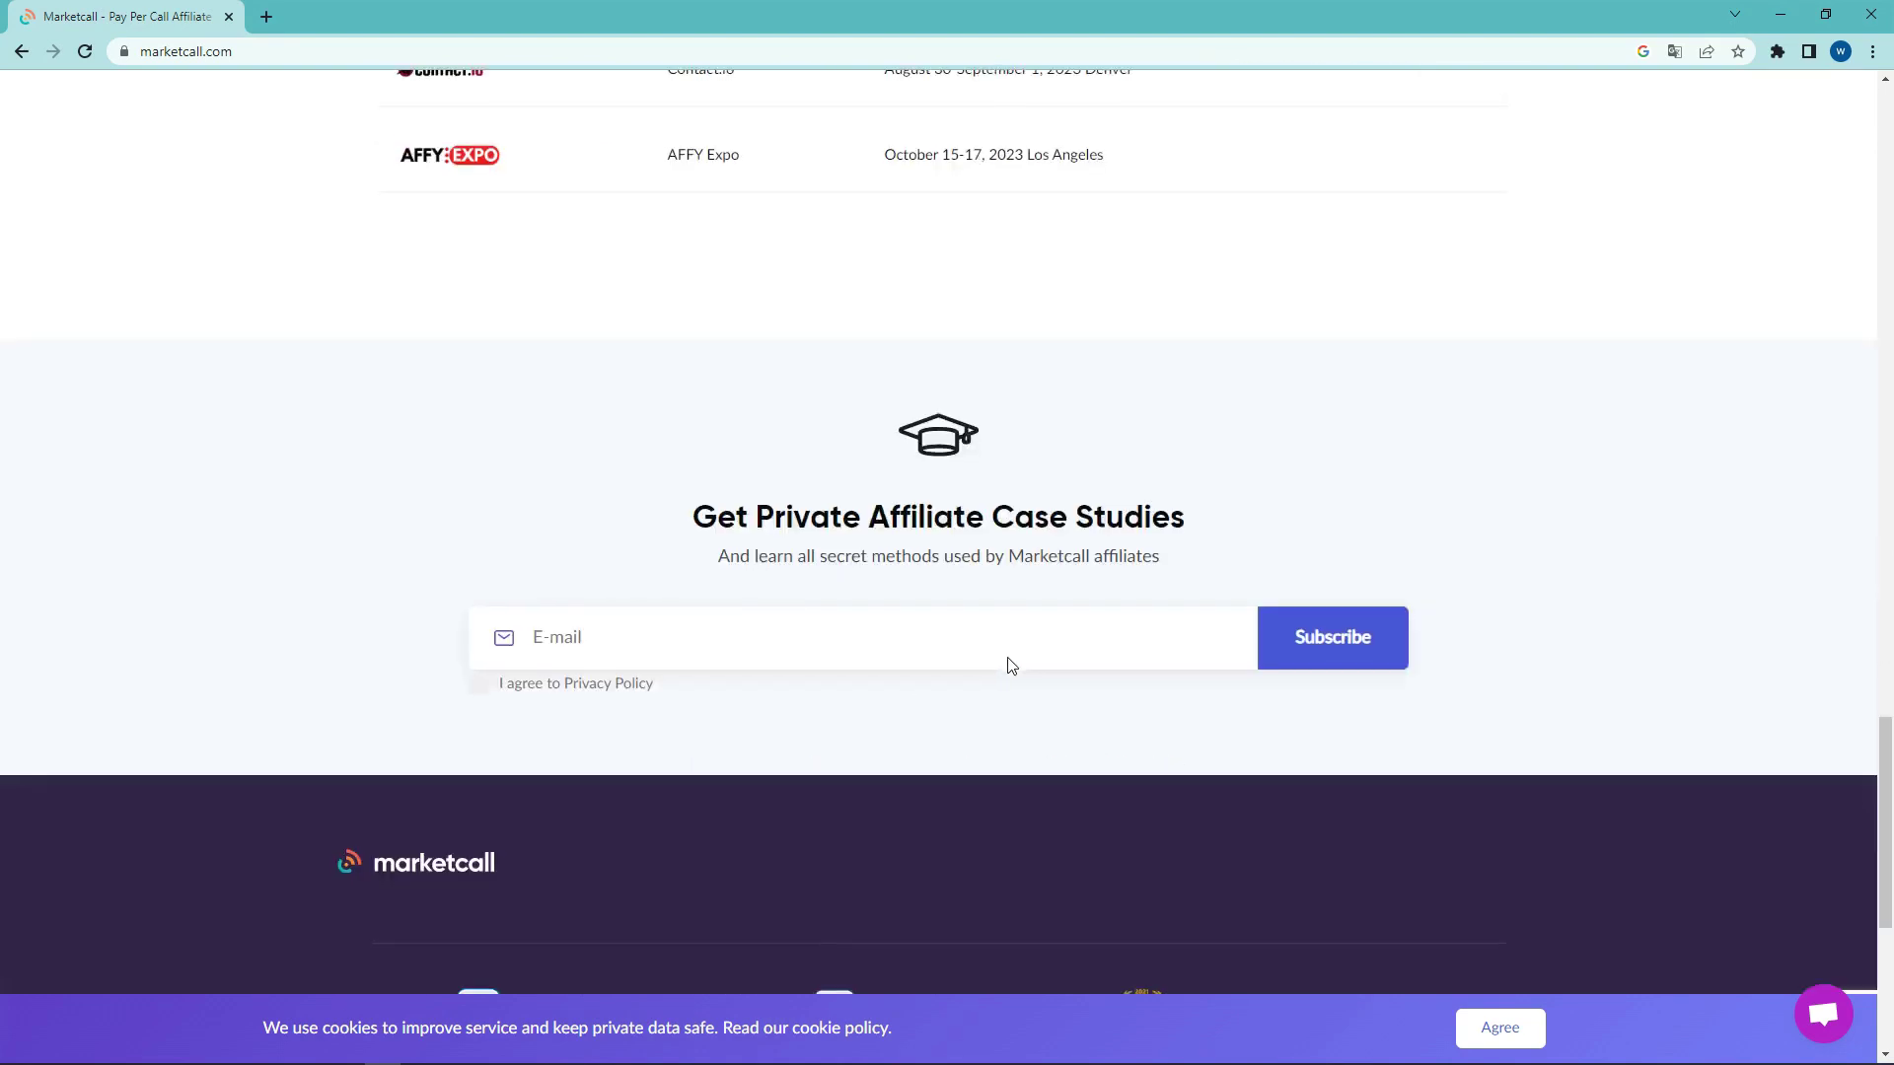
scroll(1160, 704, "up", 4)
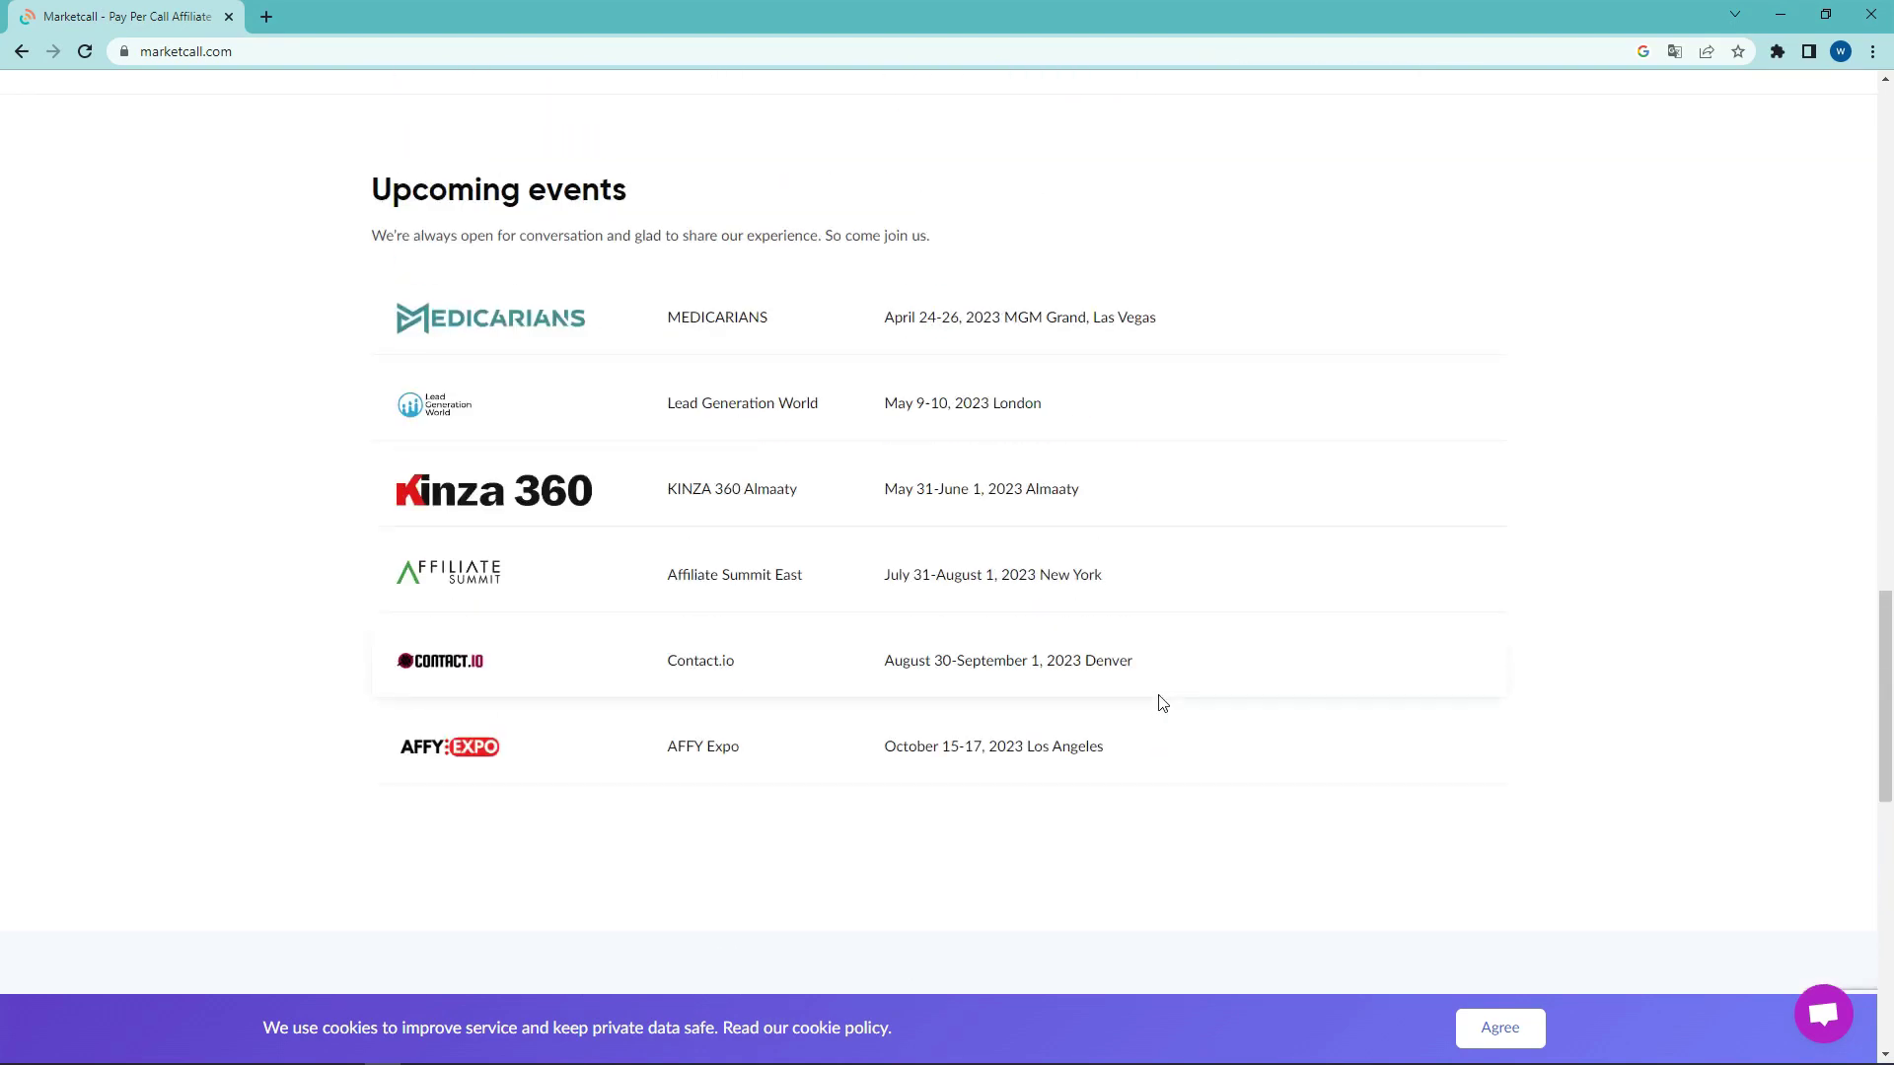
scroll(1160, 702, "up", 6)
scroll(1160, 703, "up", 6)
scroll(1161, 703, "up", 4)
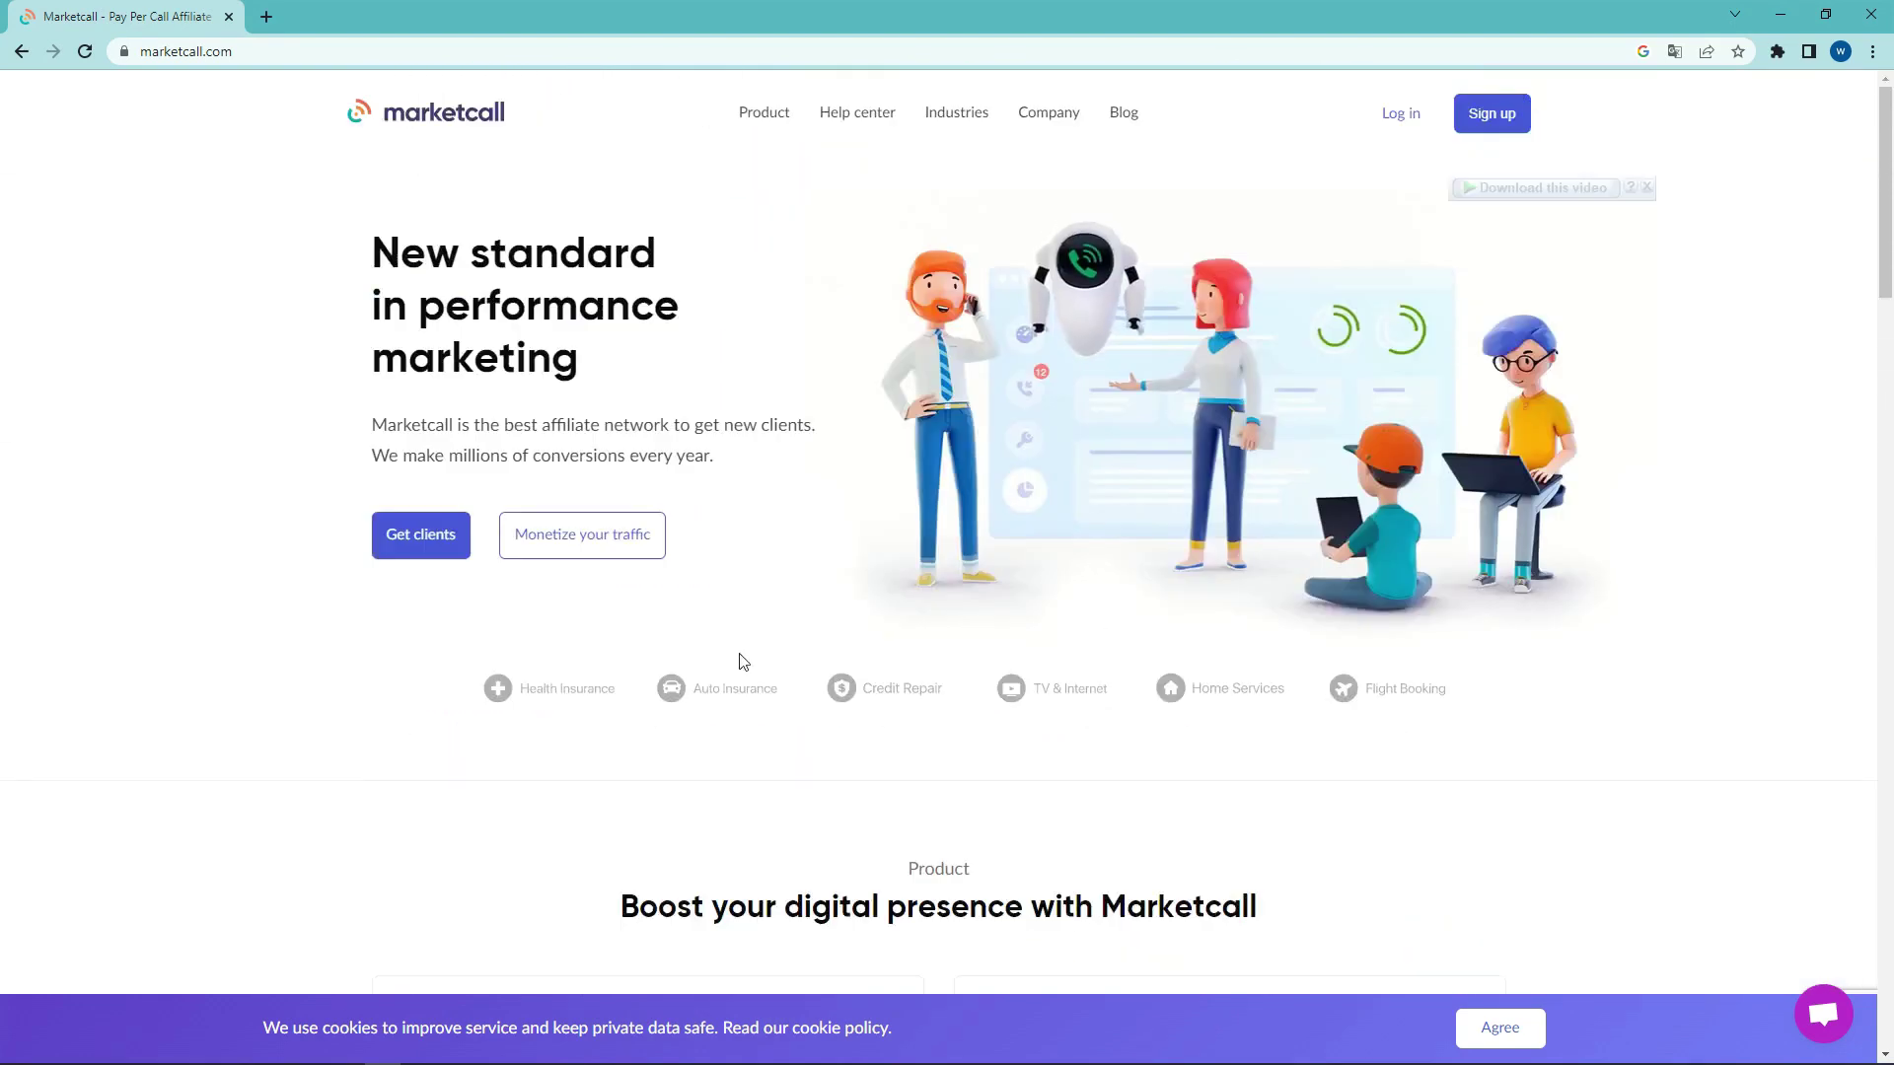
left_click_drag(440, 670, 674, 707)
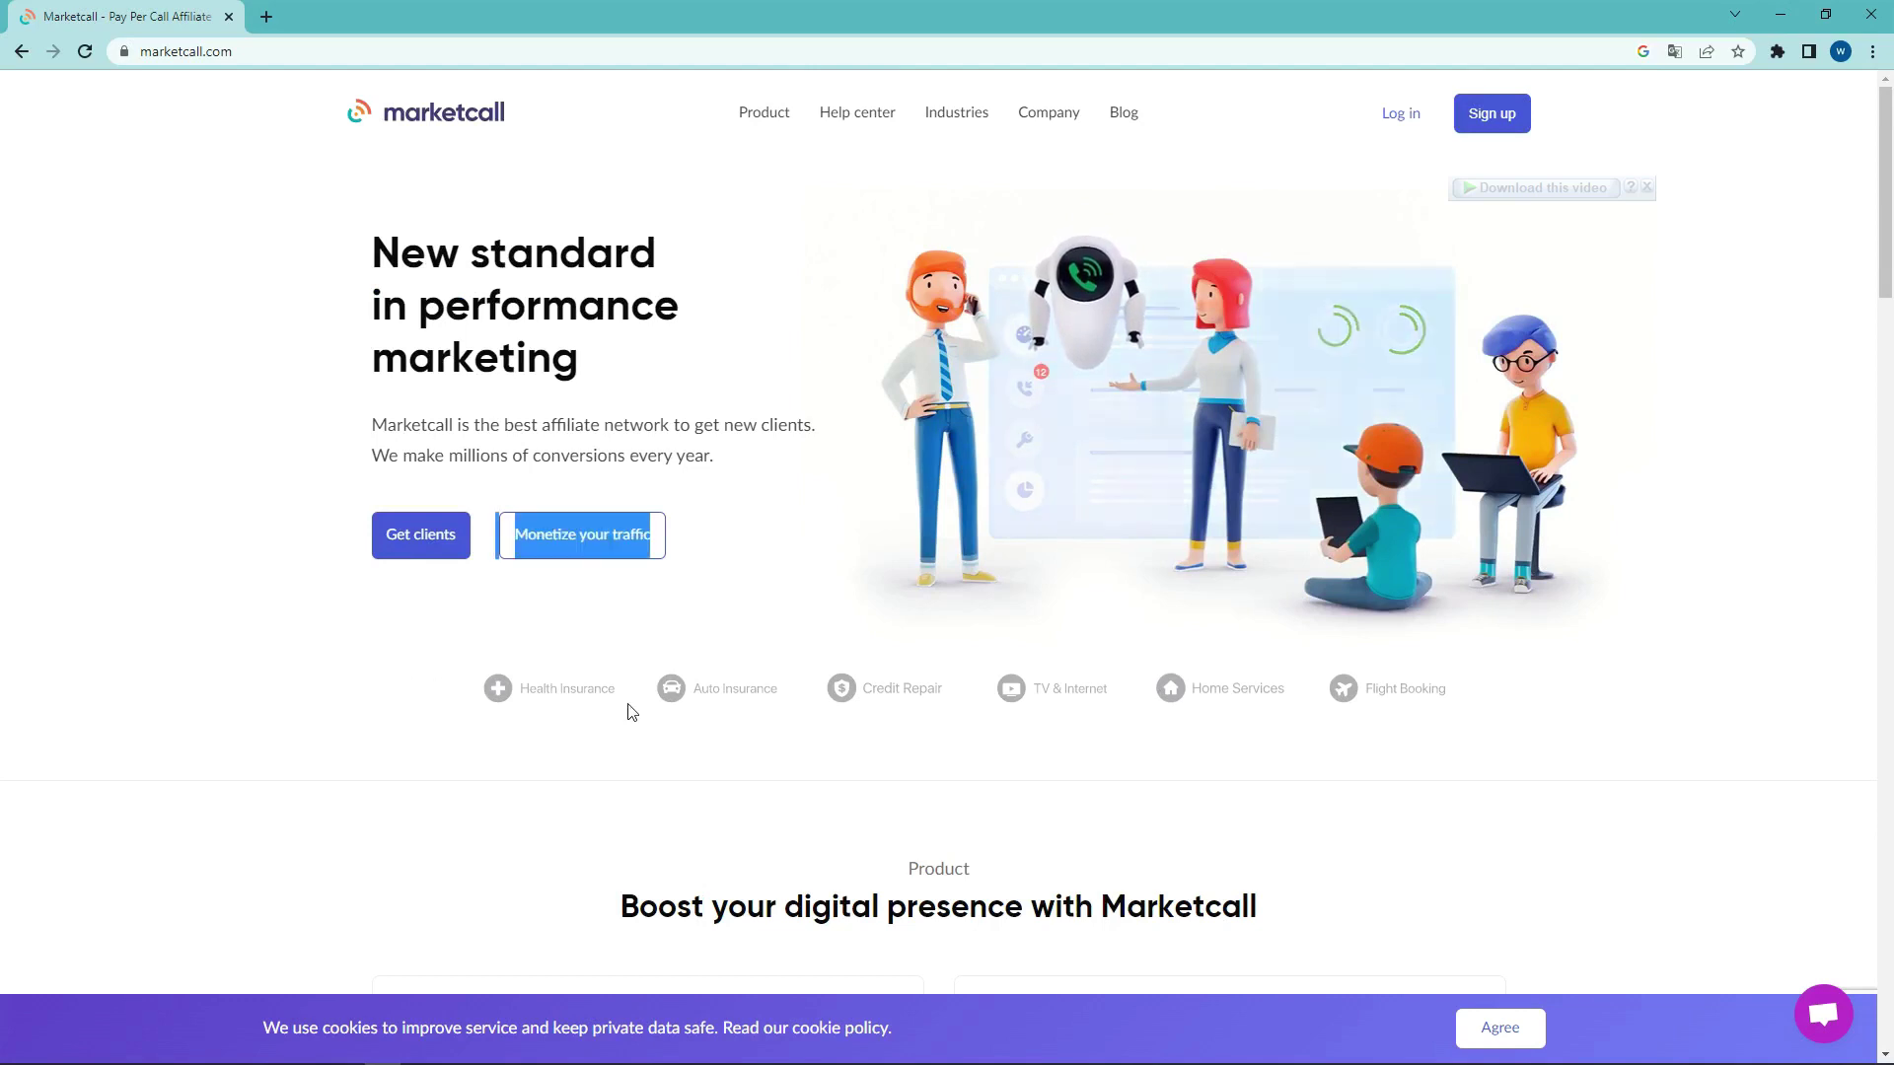
left_click(1556, 804)
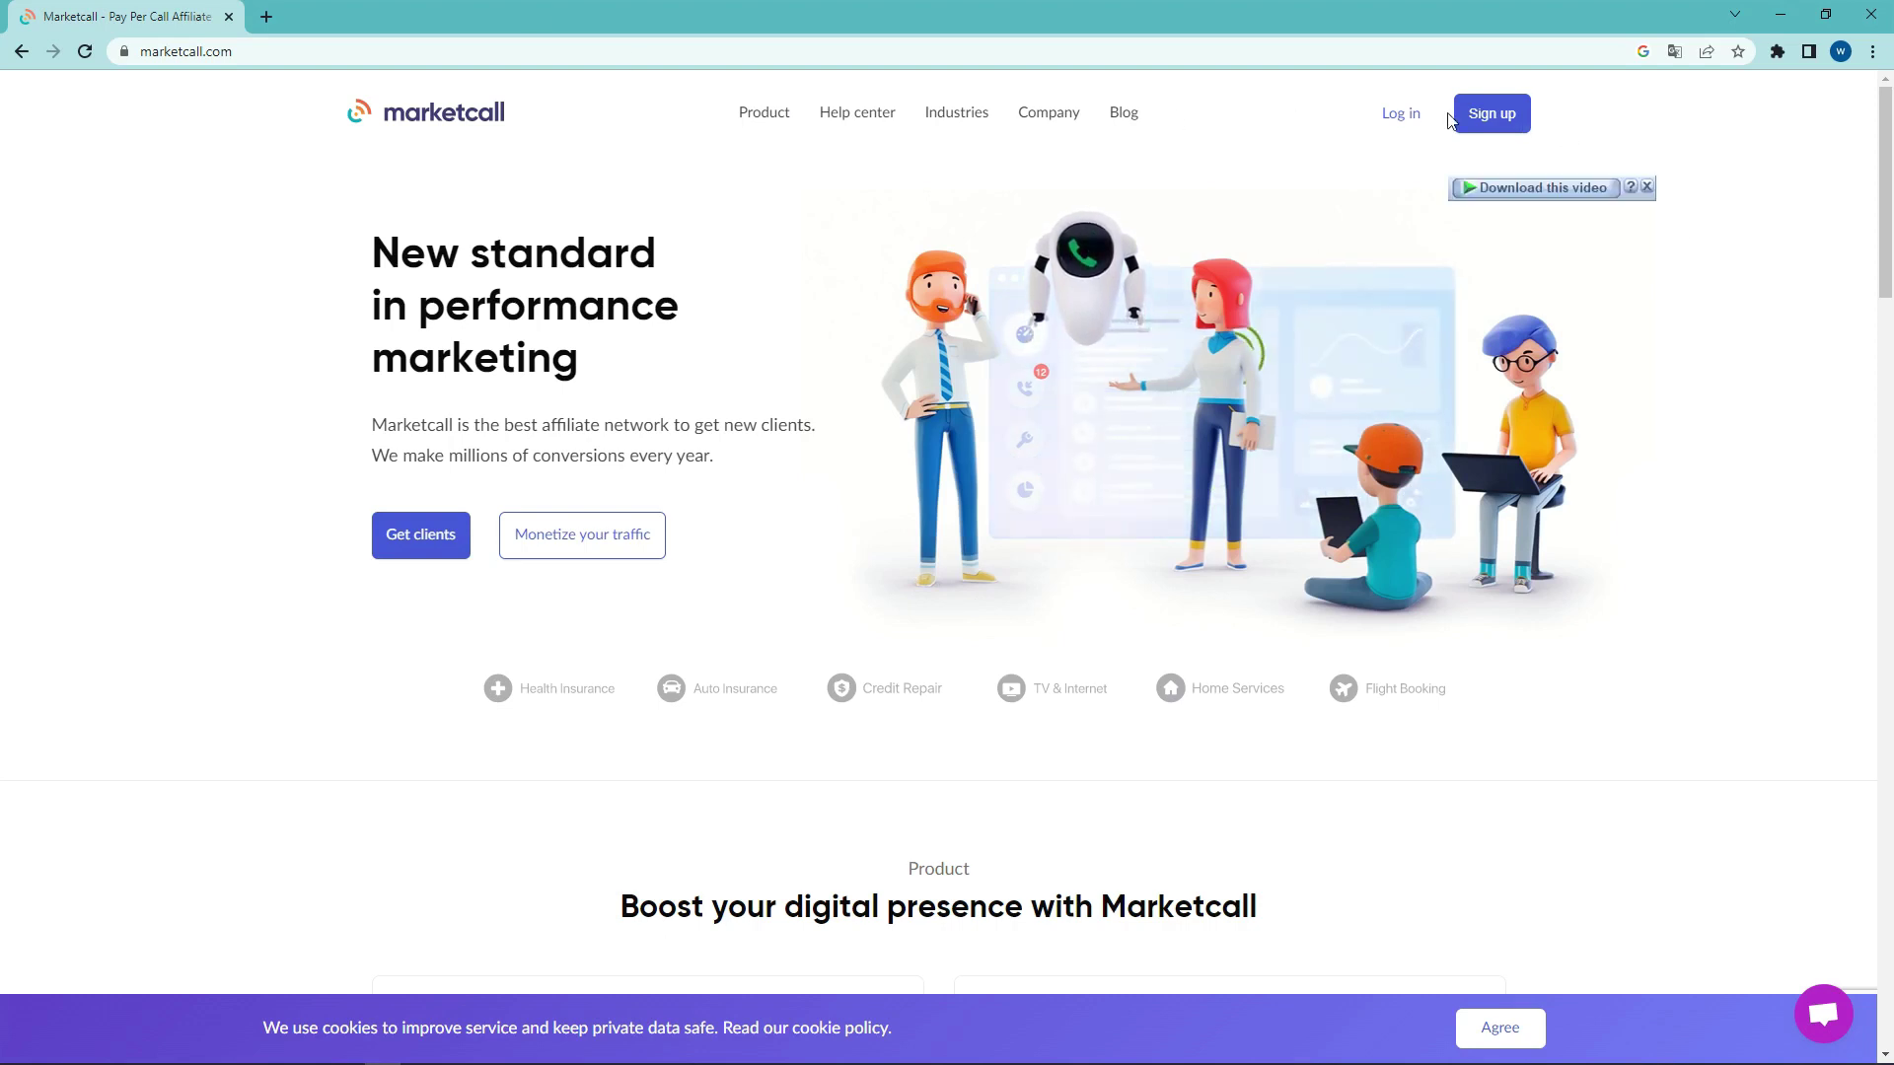
left_click(1491, 117)
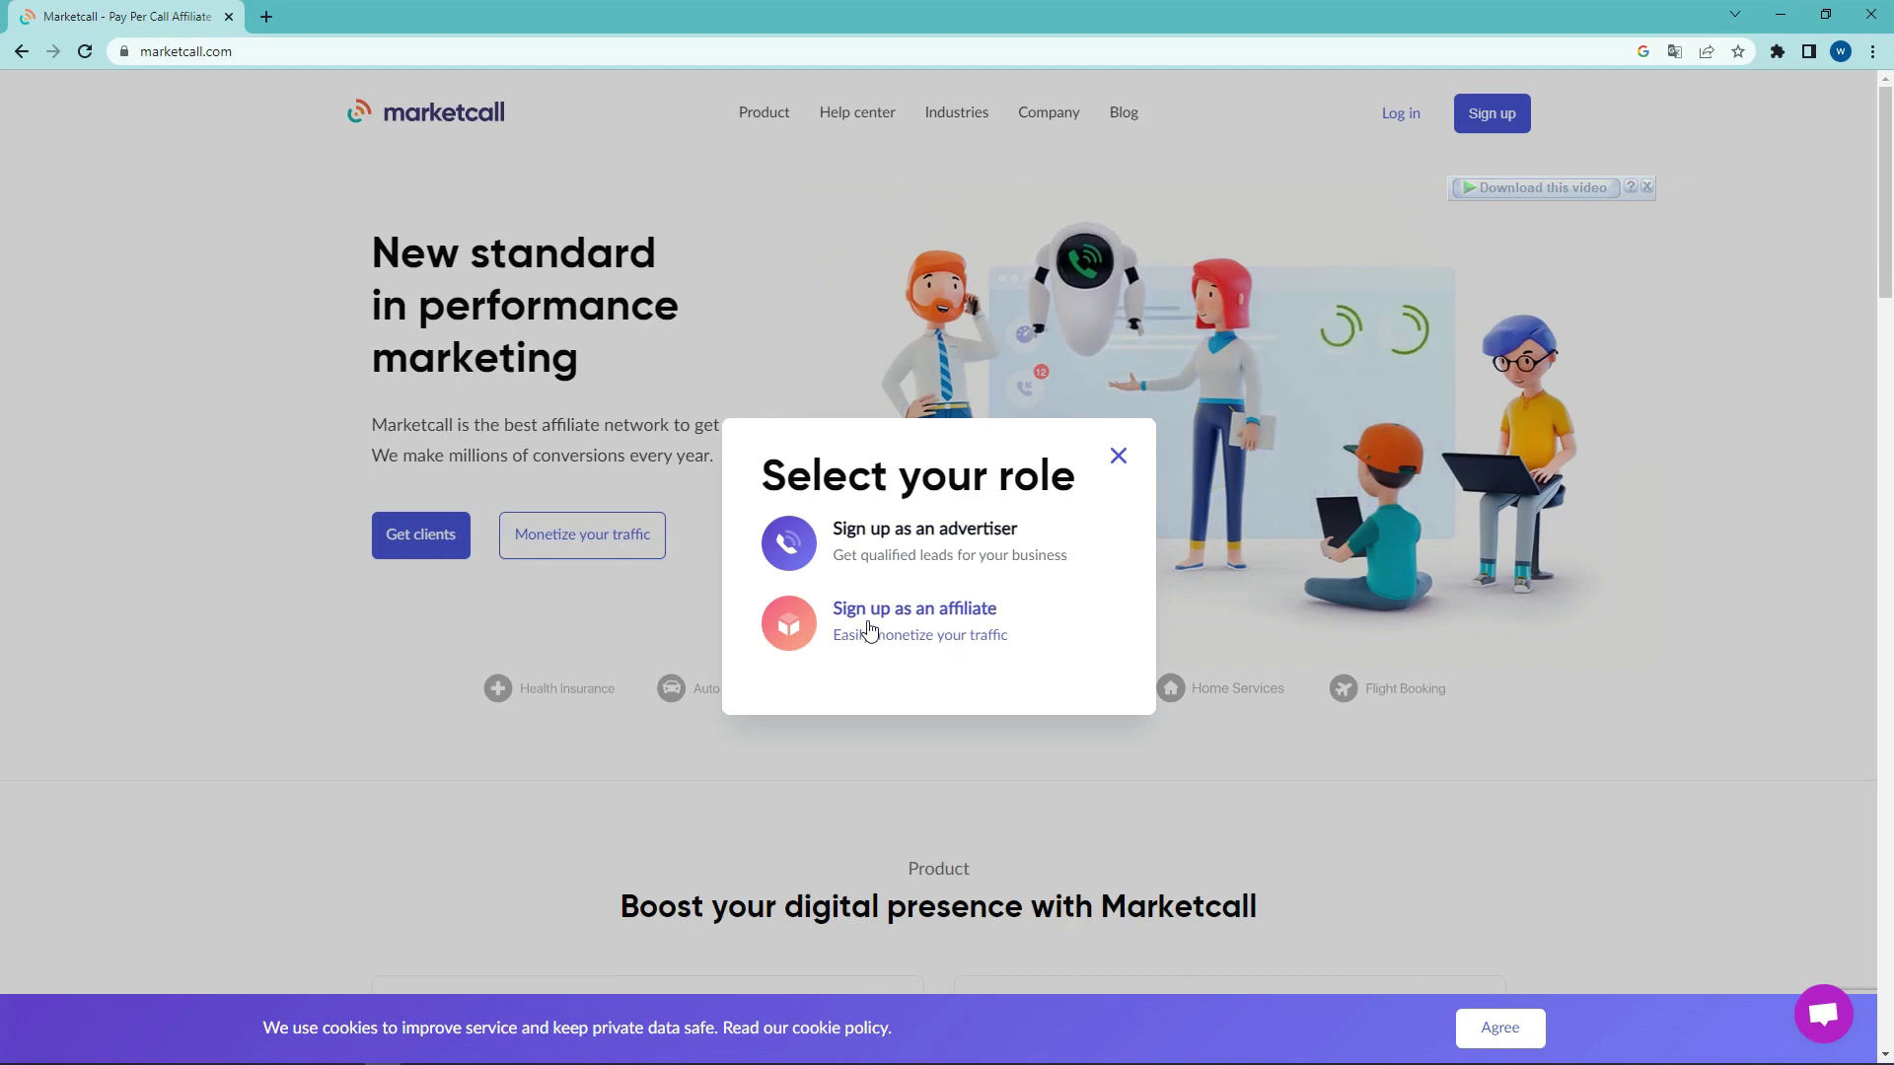
left_click(905, 624)
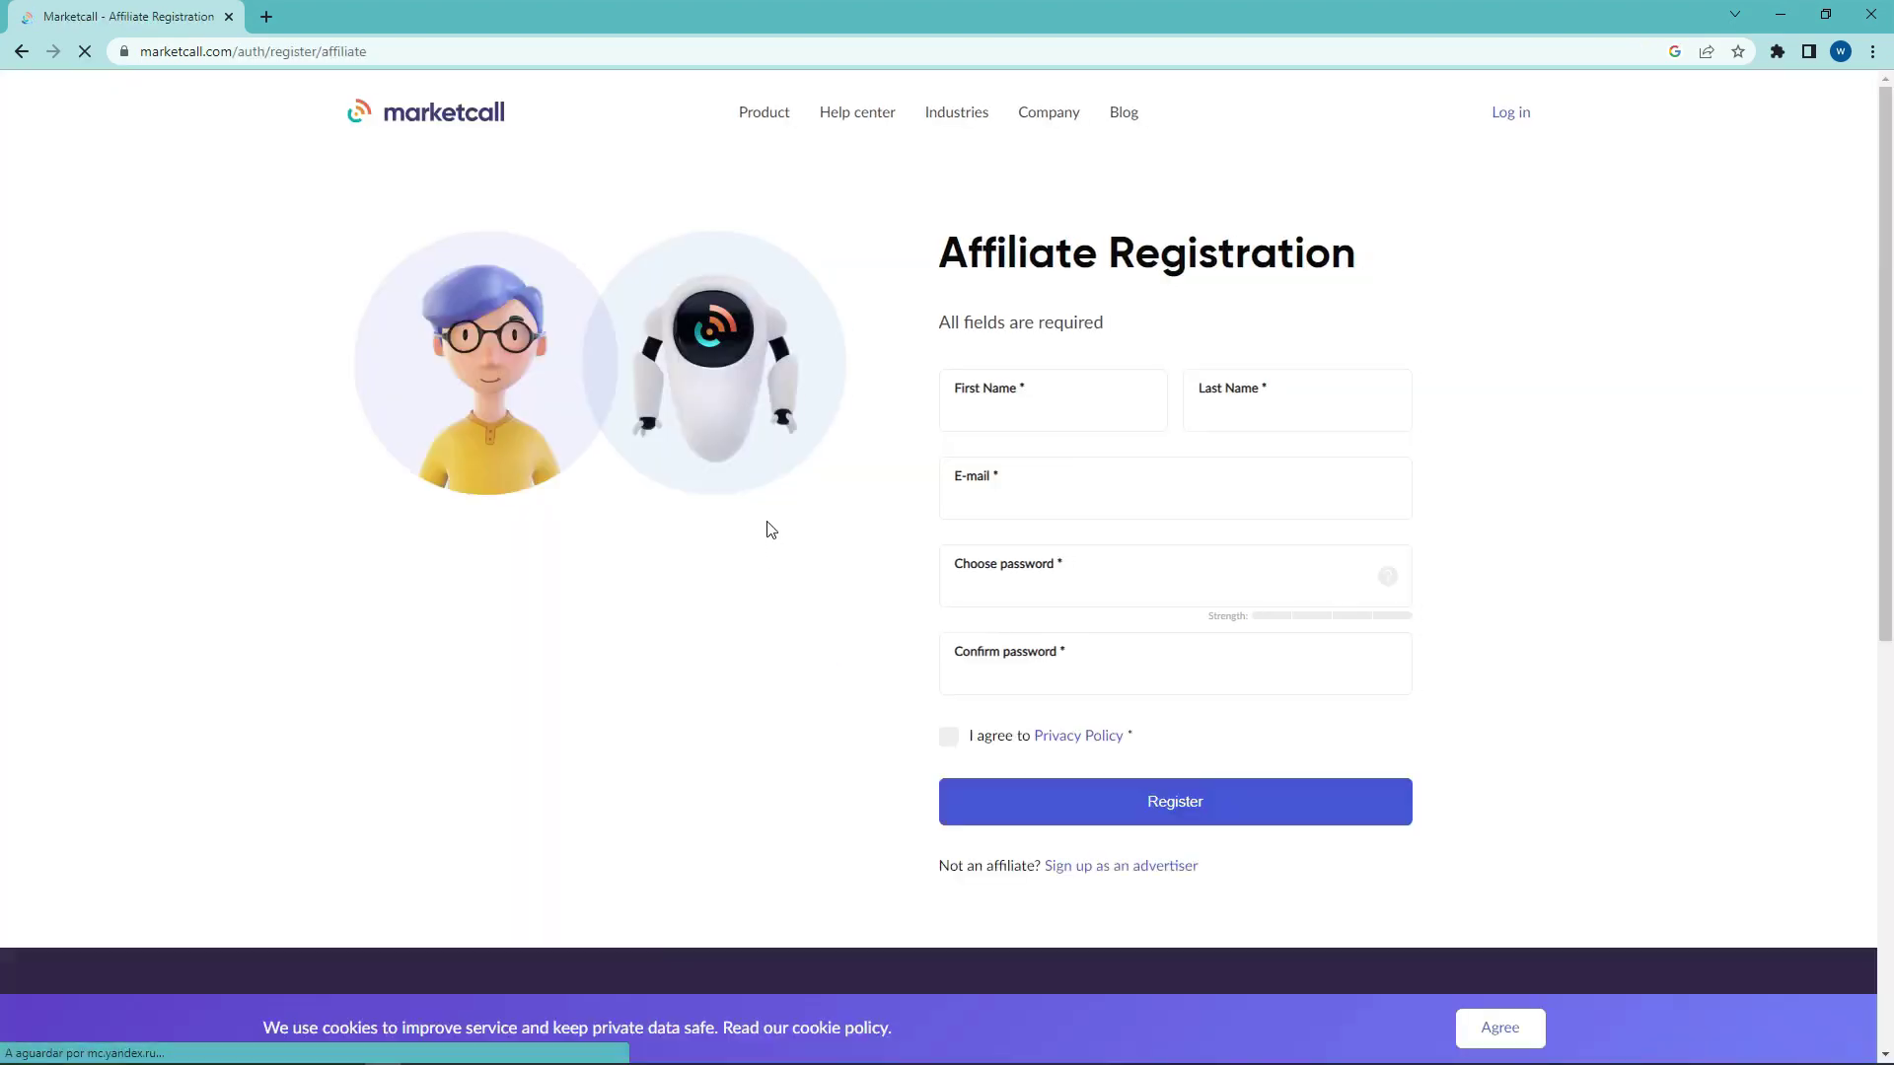
left_click(1092, 410)
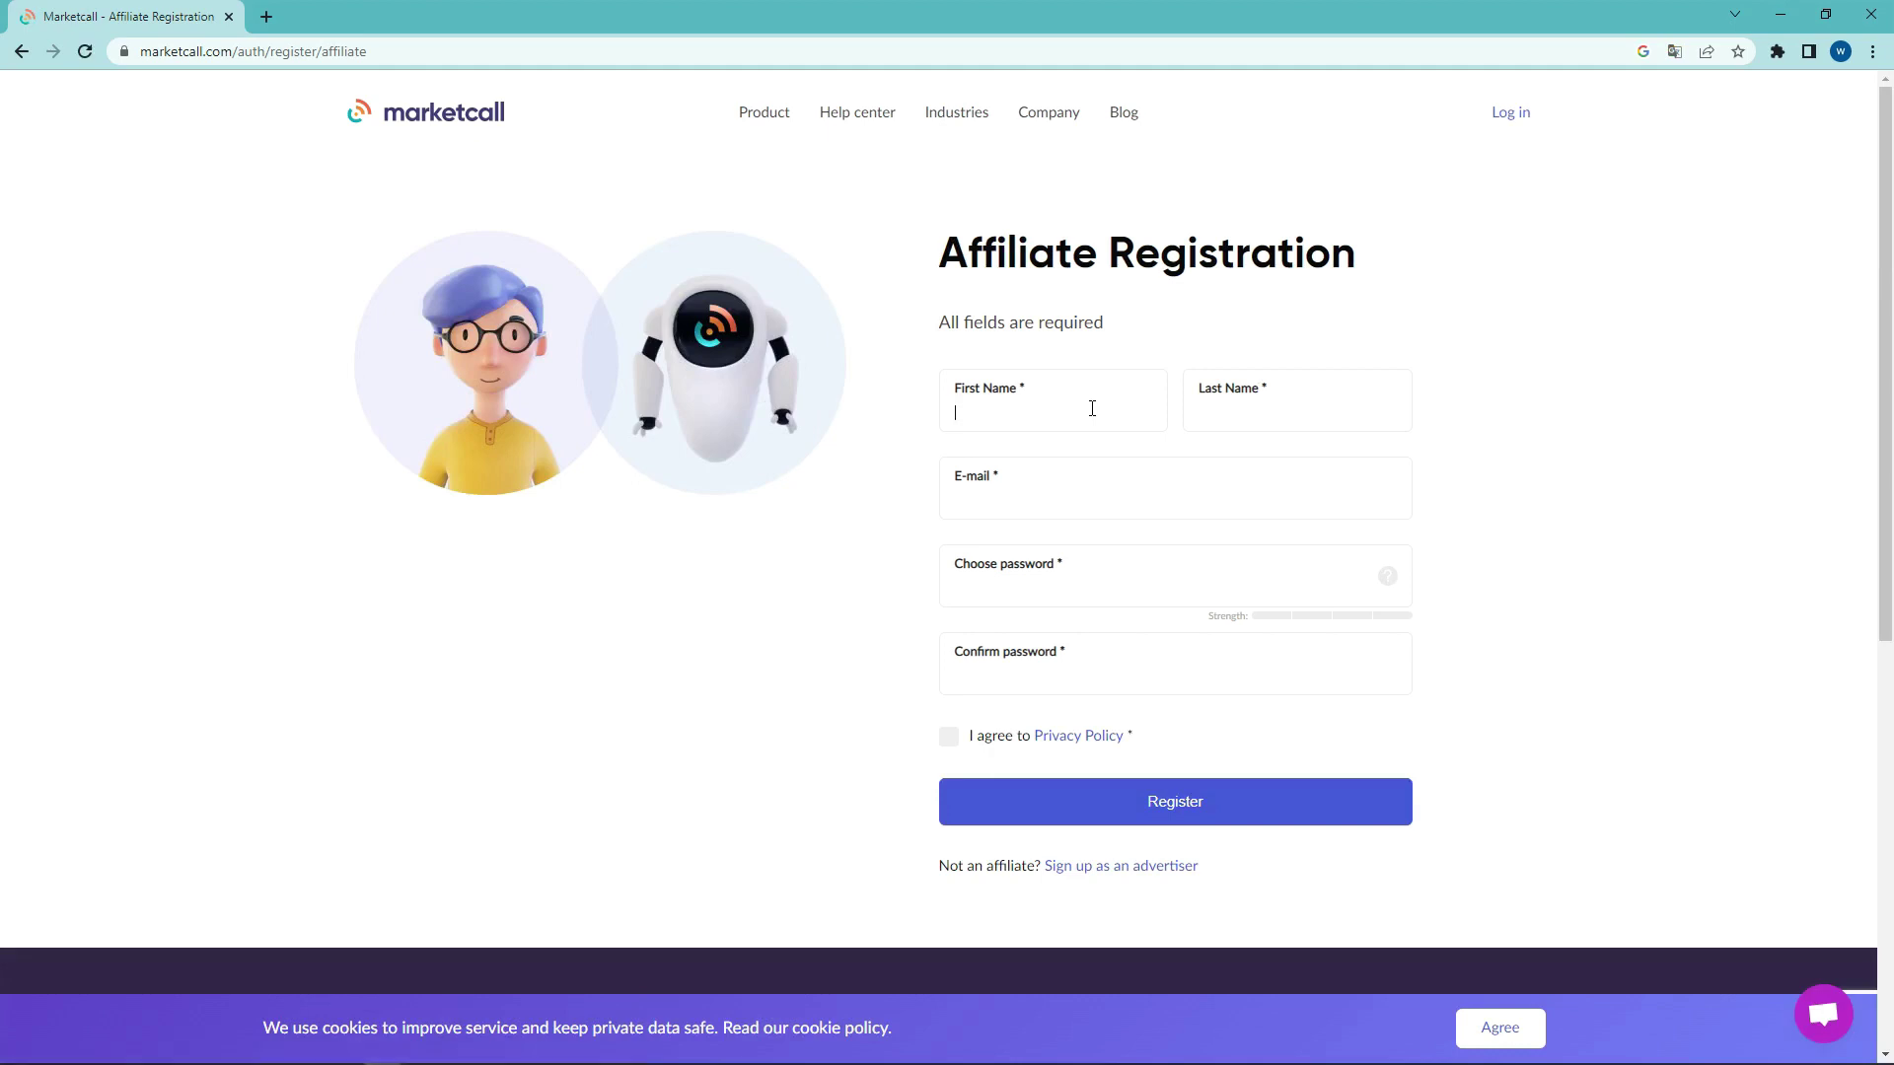
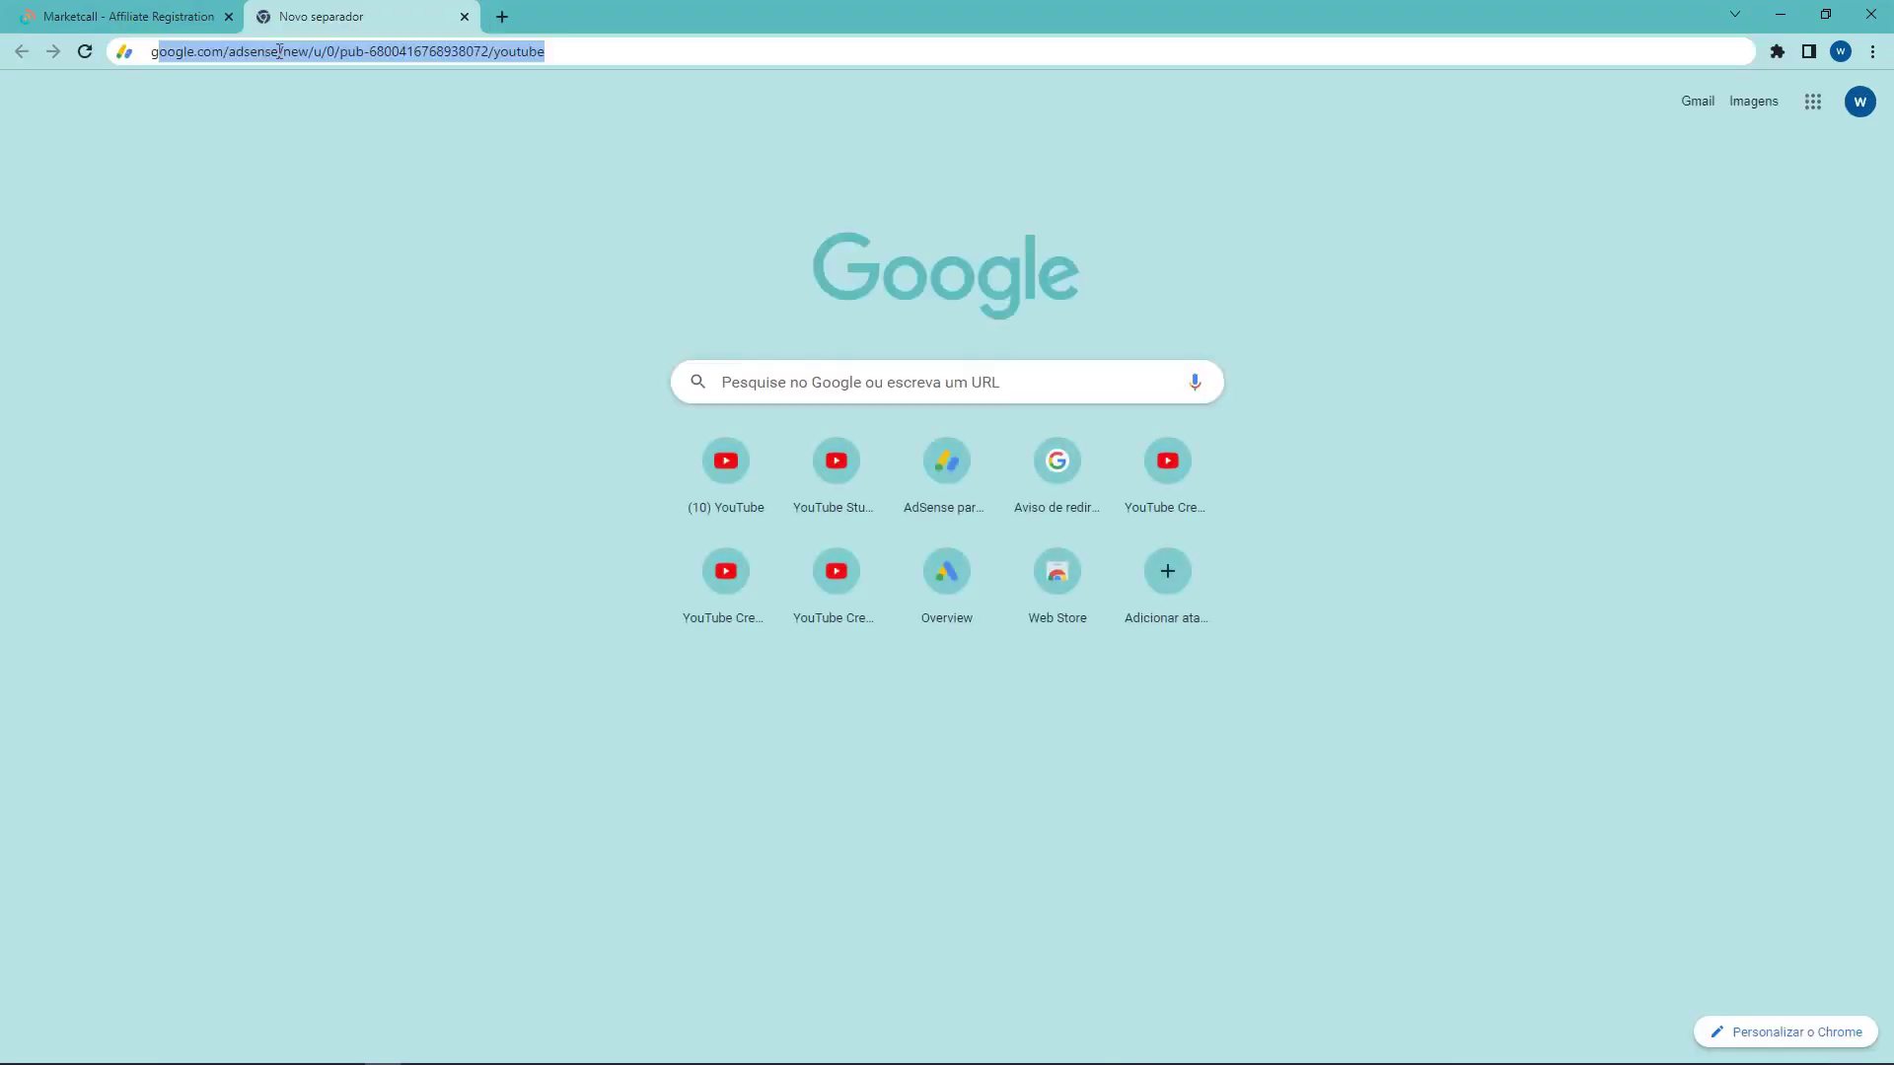
type("gmail")
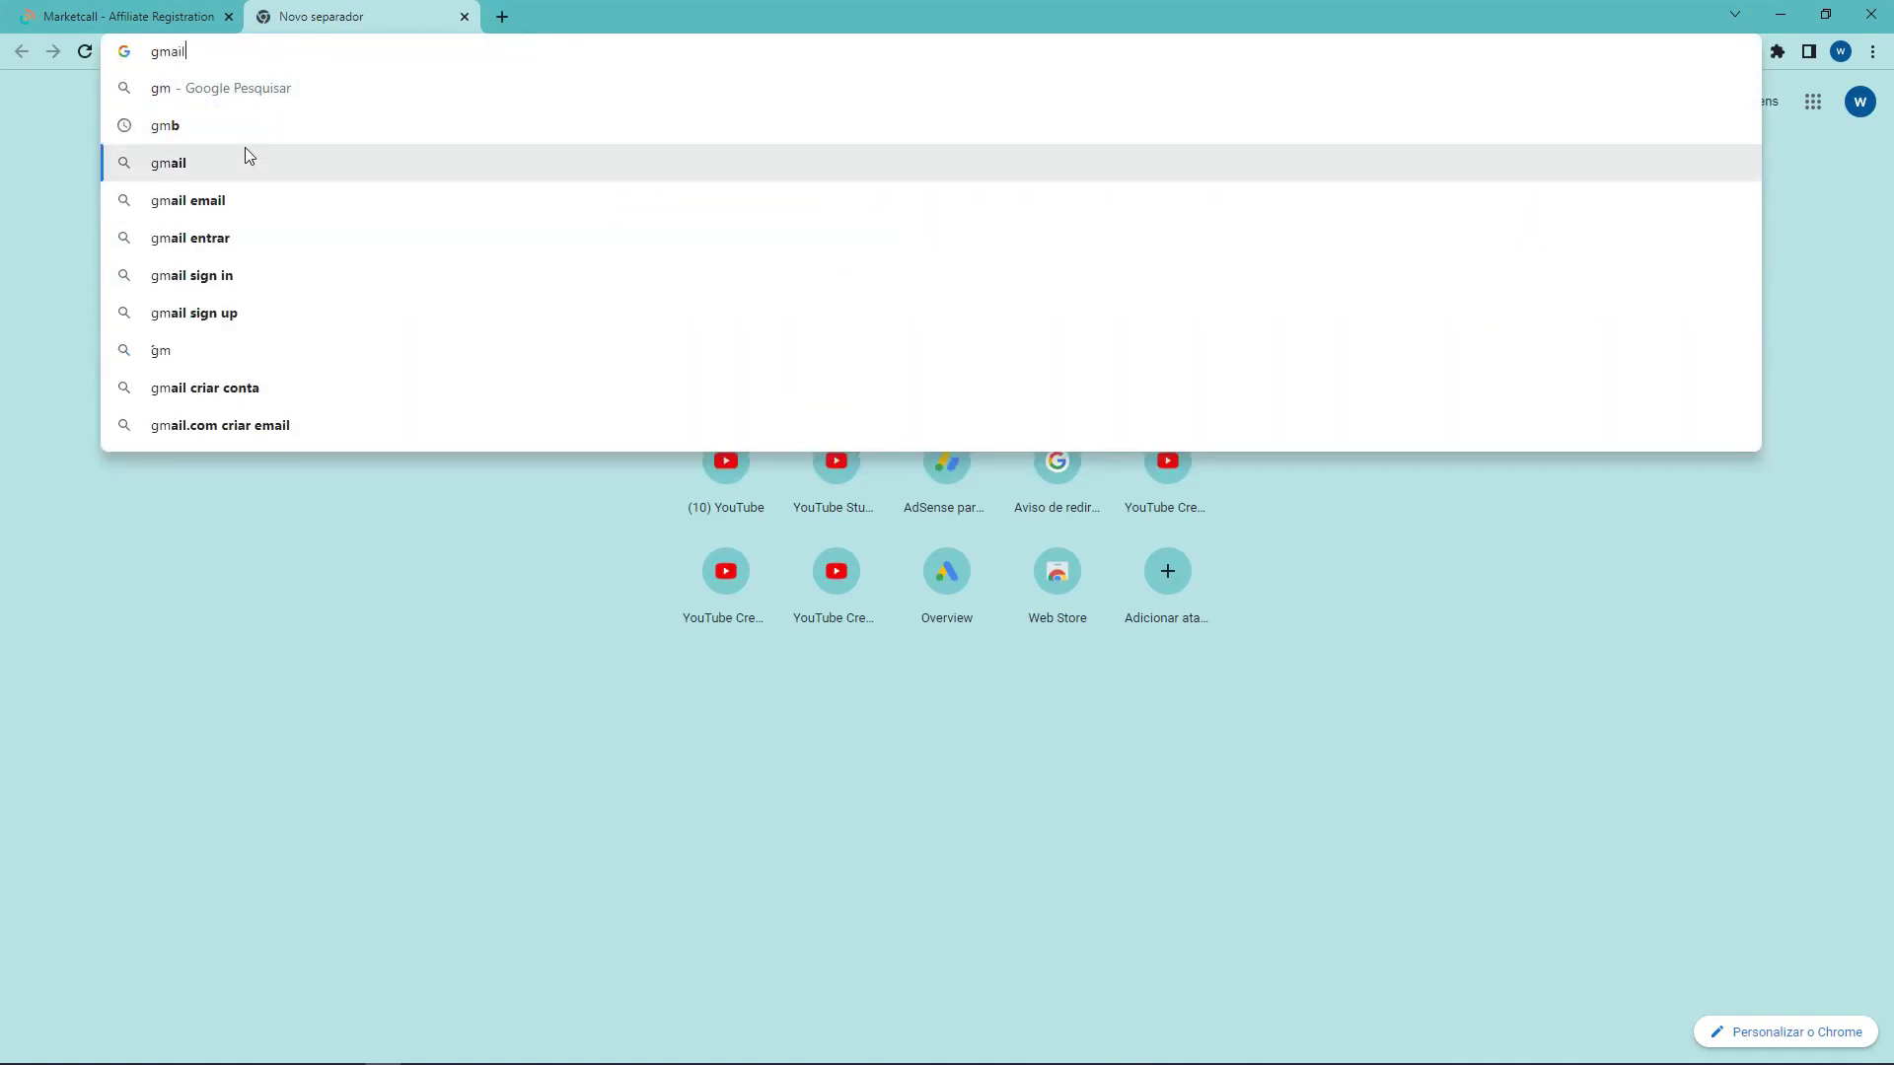
Step: Open Gmail in a new tab and copy the signed-in account's email address
left_click(245, 156)
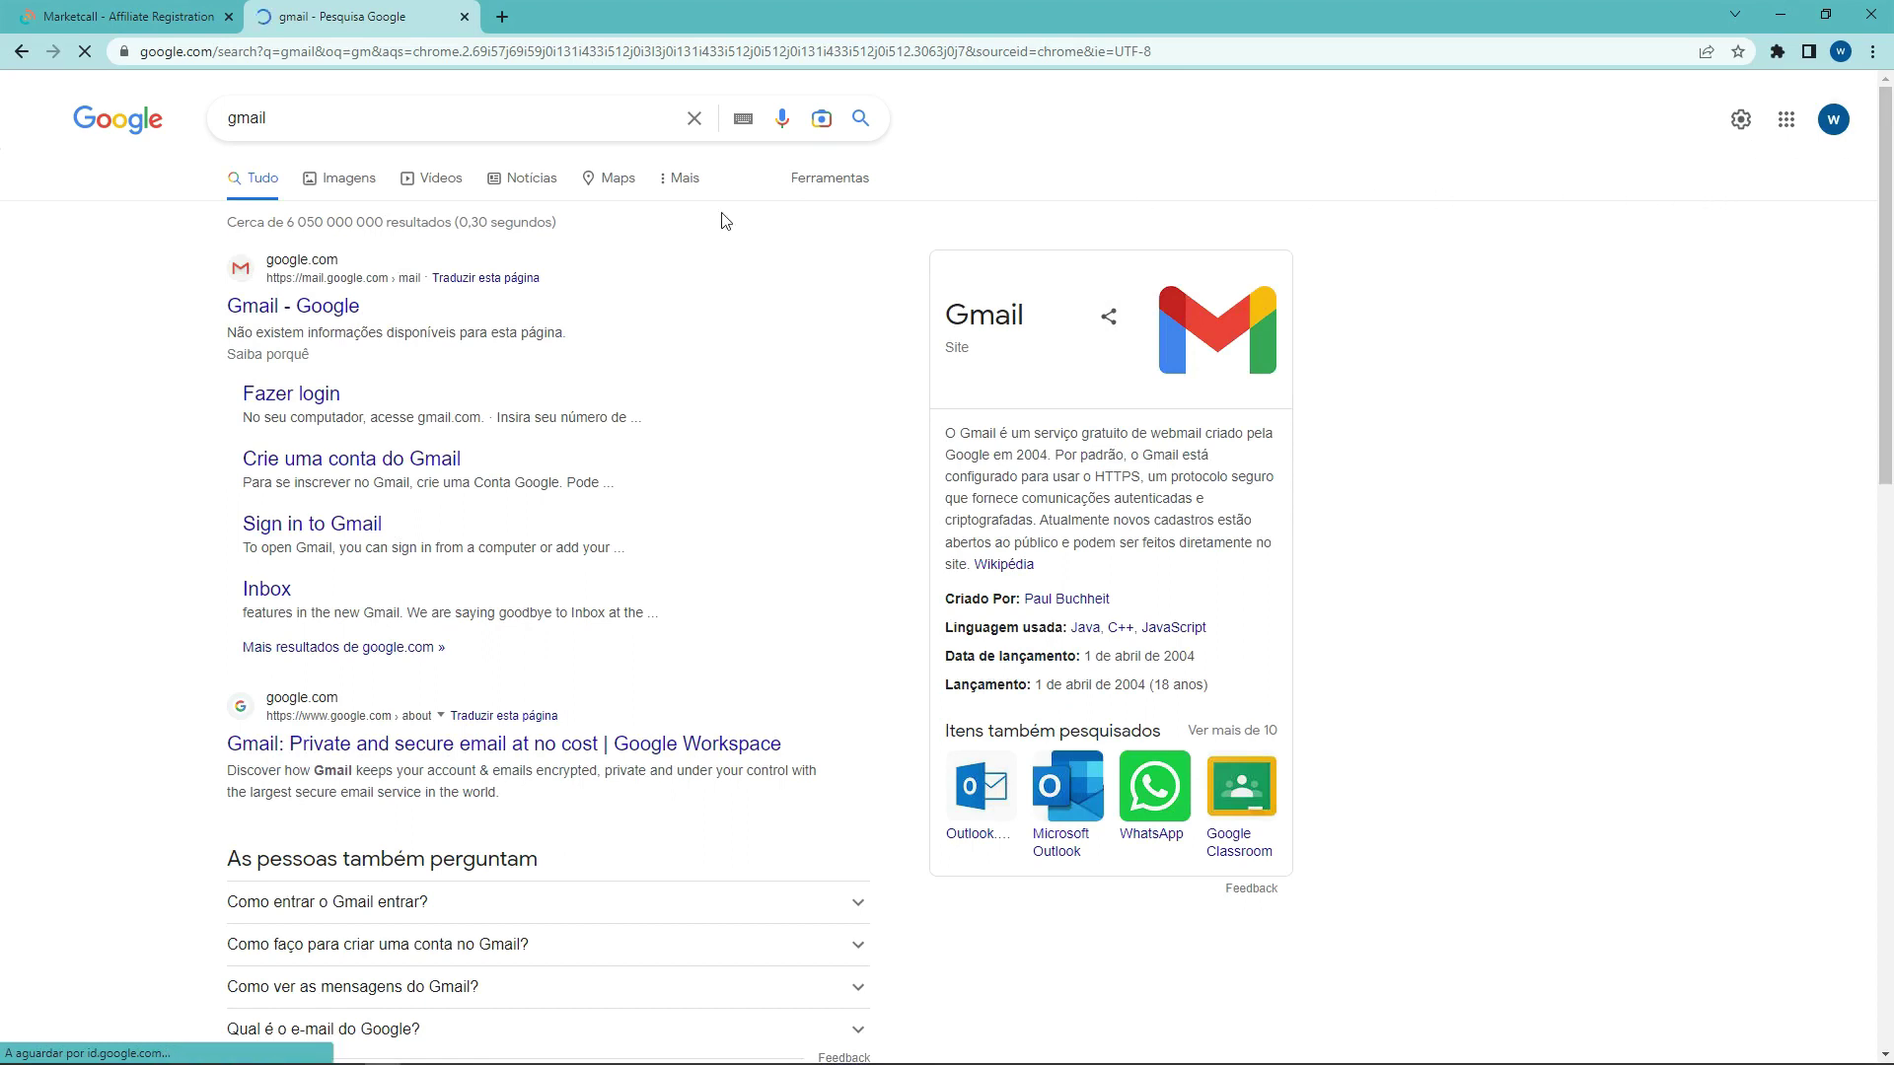
left_click(356, 277)
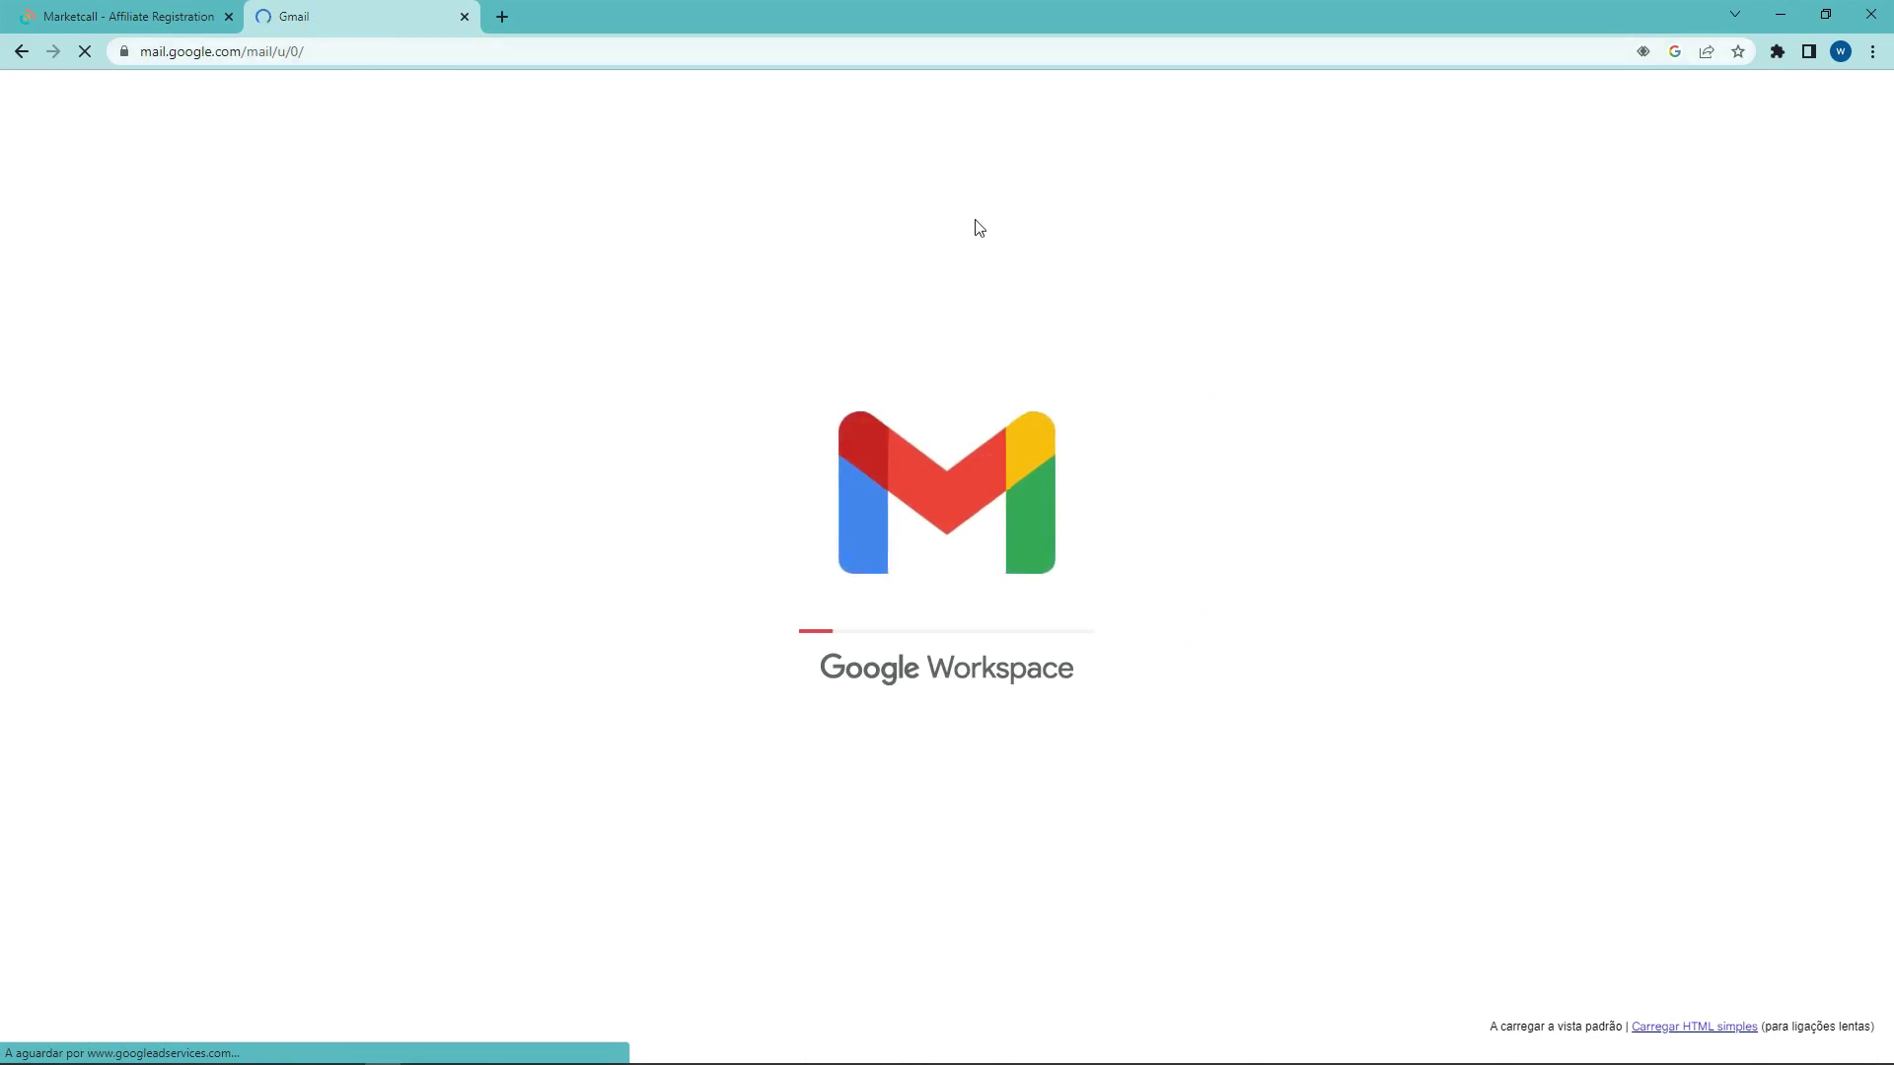
left_click(1861, 101)
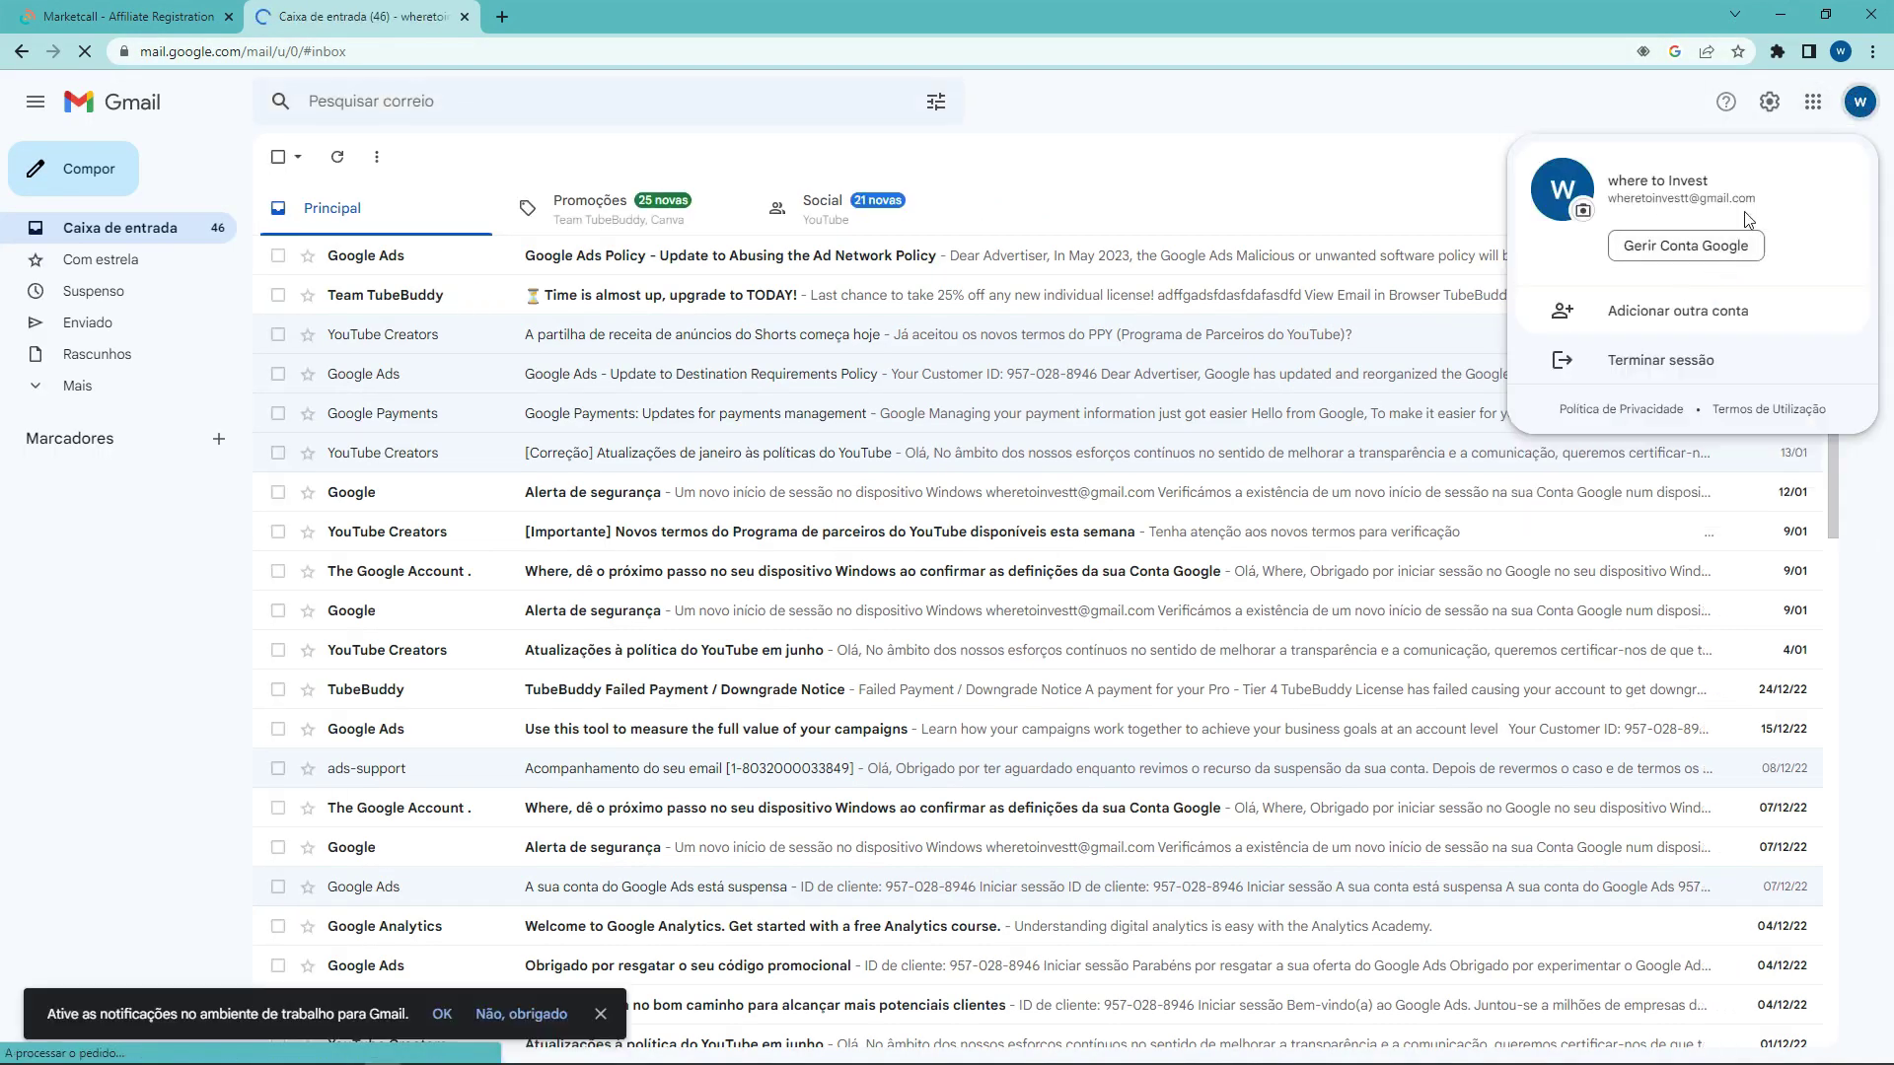
left_click_drag(1764, 199, 1648, 197)
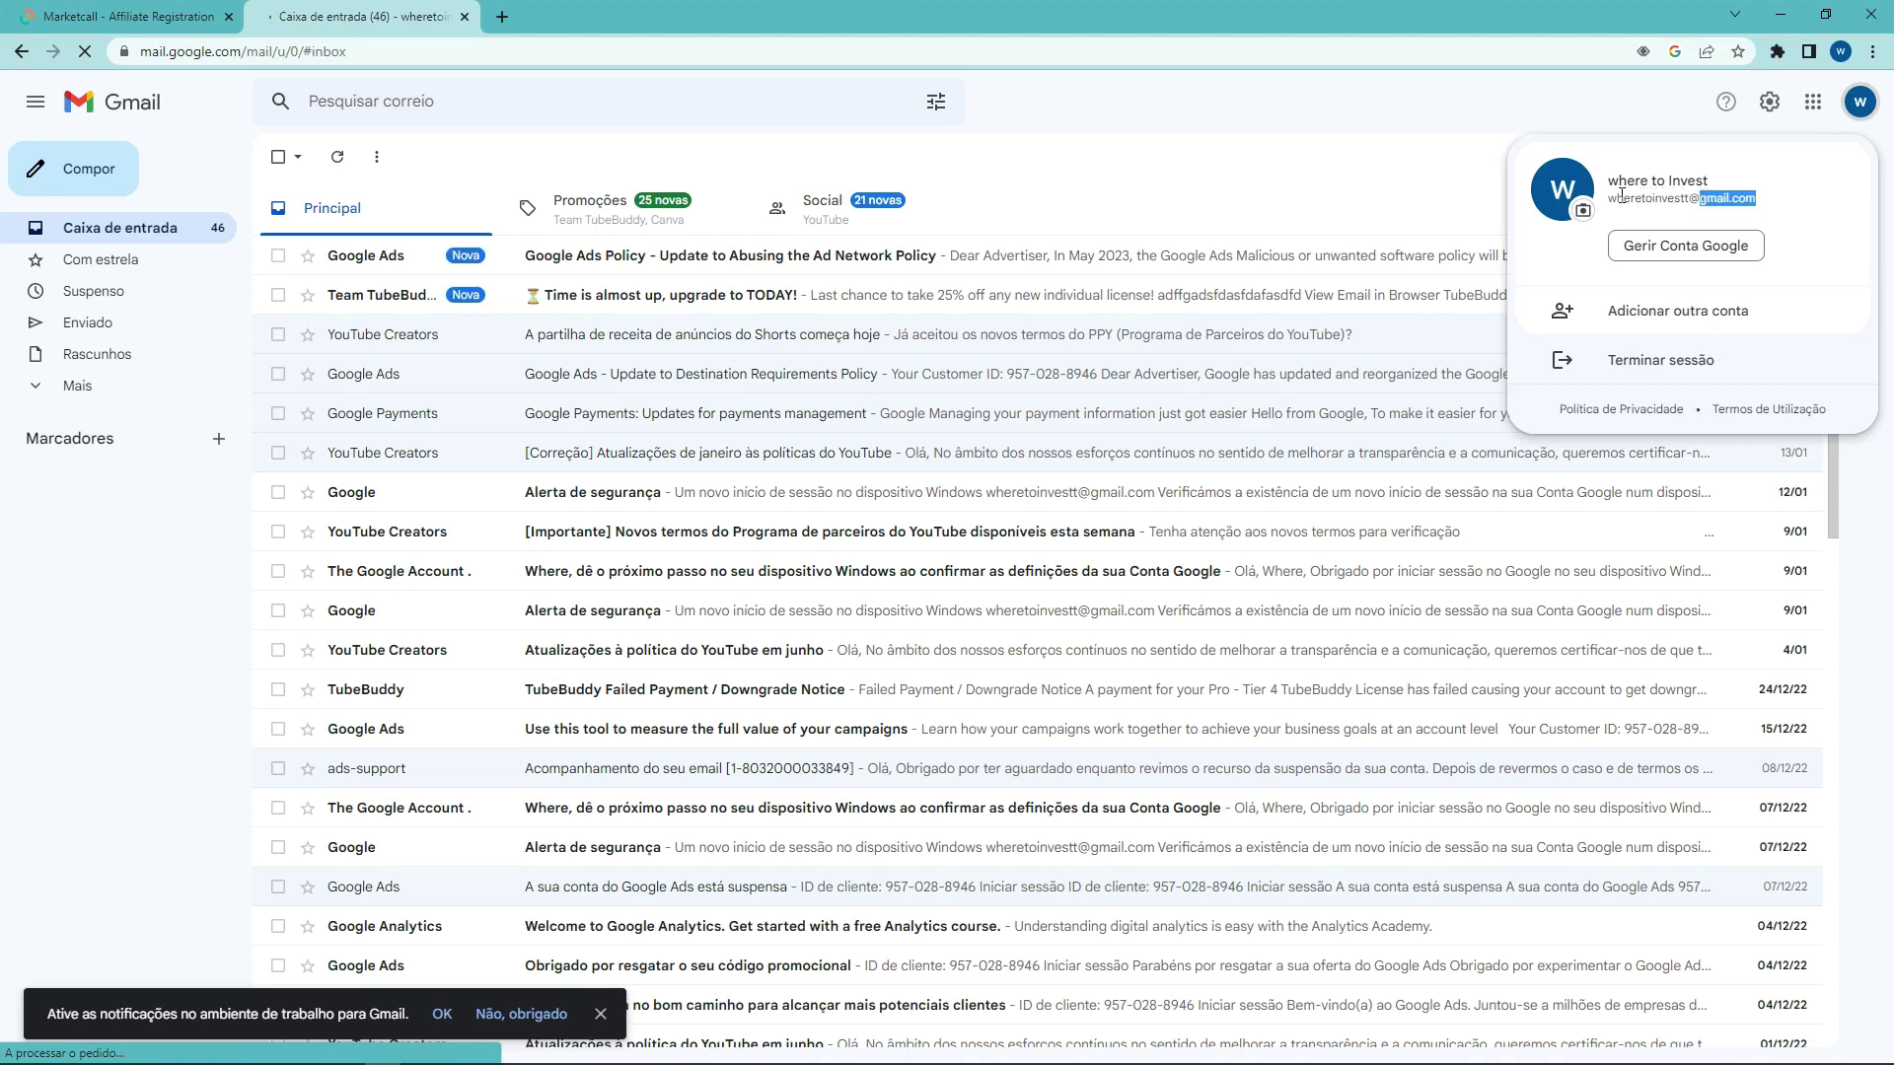
left_click_drag(1622, 195, 1610, 203)
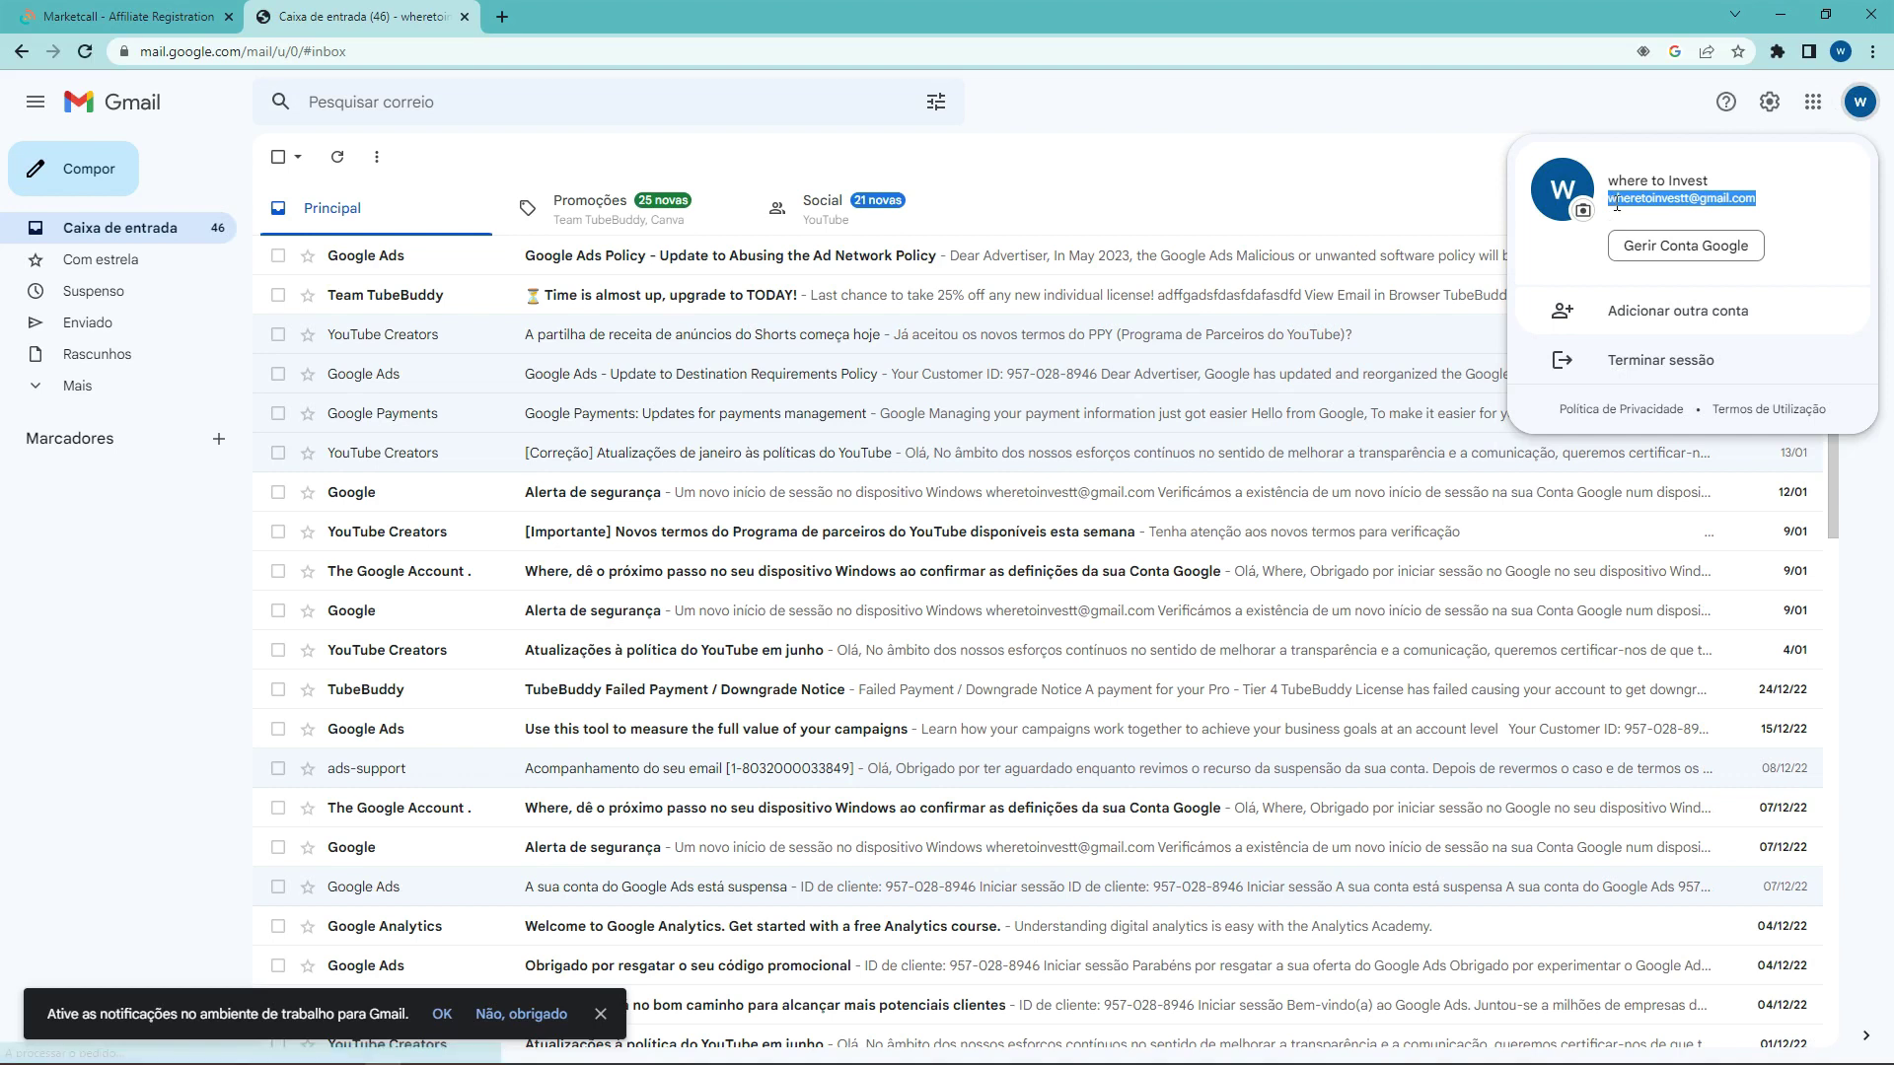
key("ctrl+c")
Step: Paste the Gmail address, enter and confirm a password, accept the Privacy Policy, and submit
left_click(130, 16)
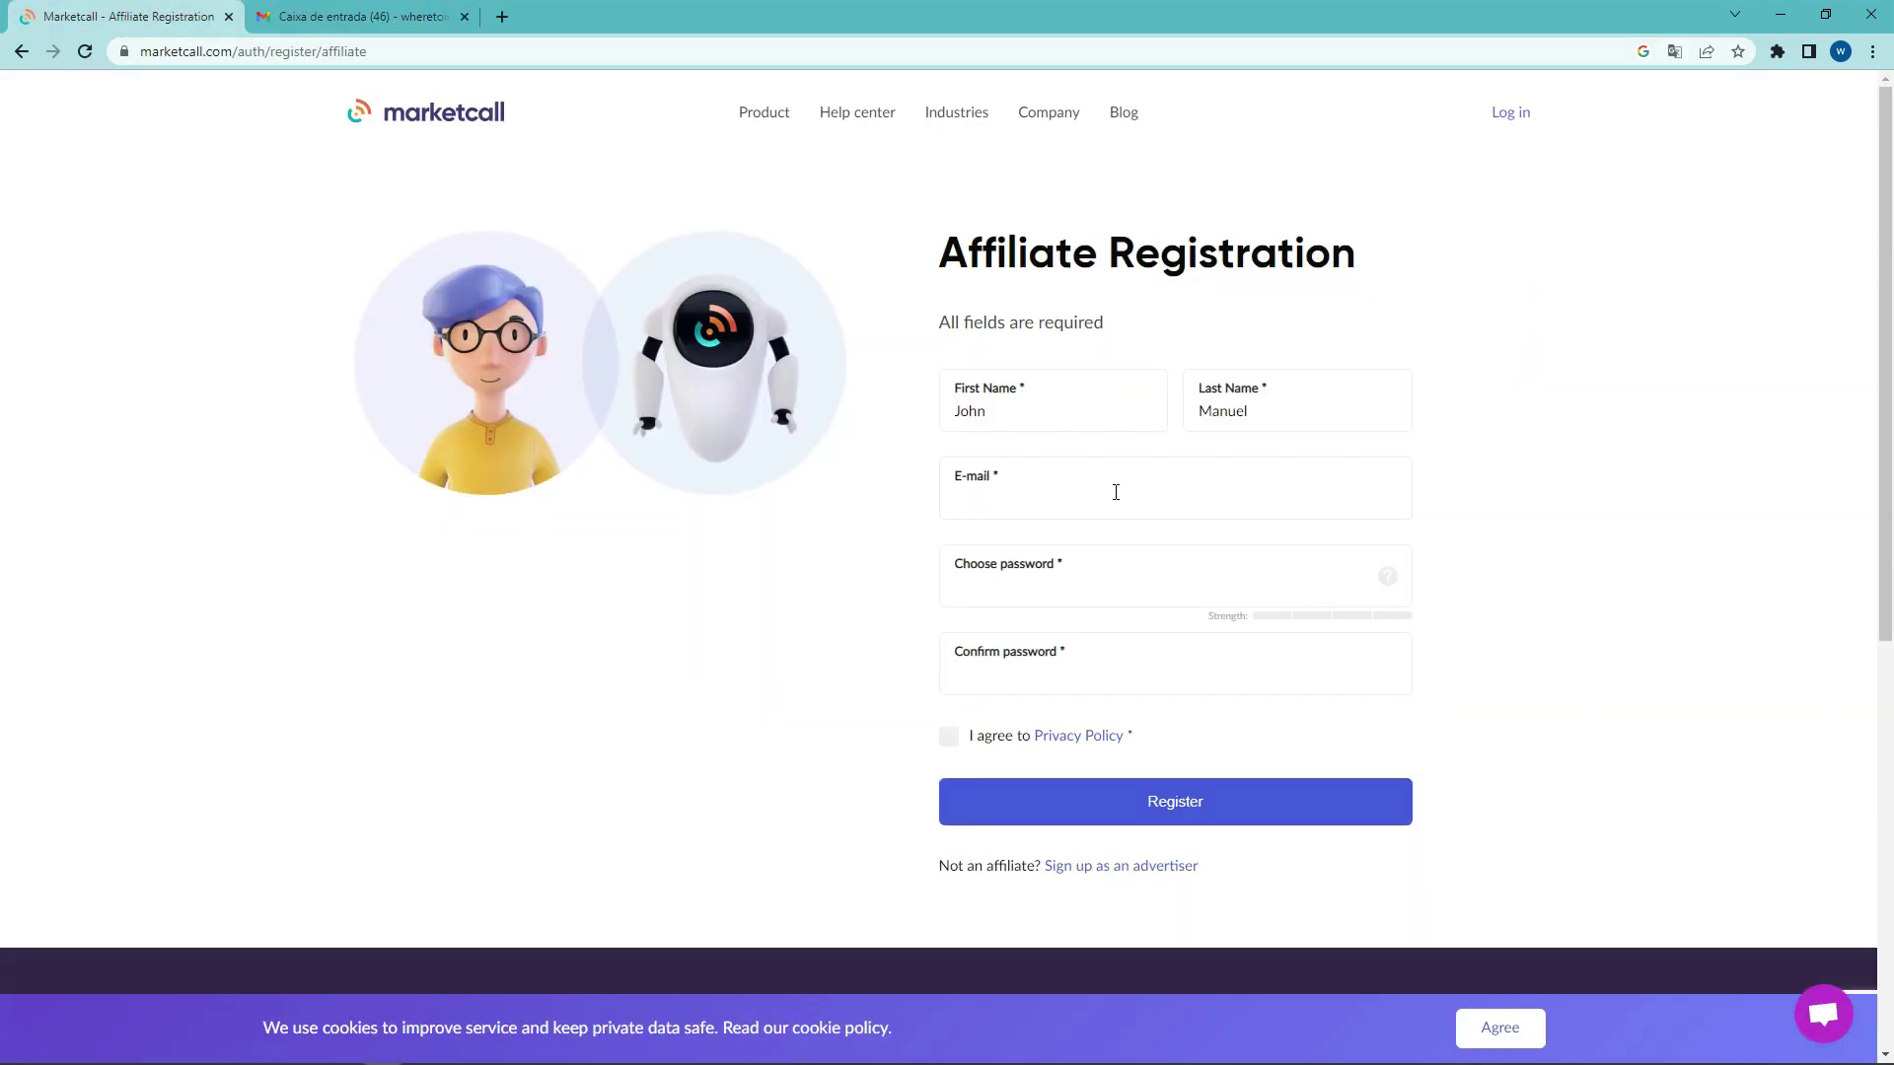
key("ctrl+v")
left_click(1160, 593)
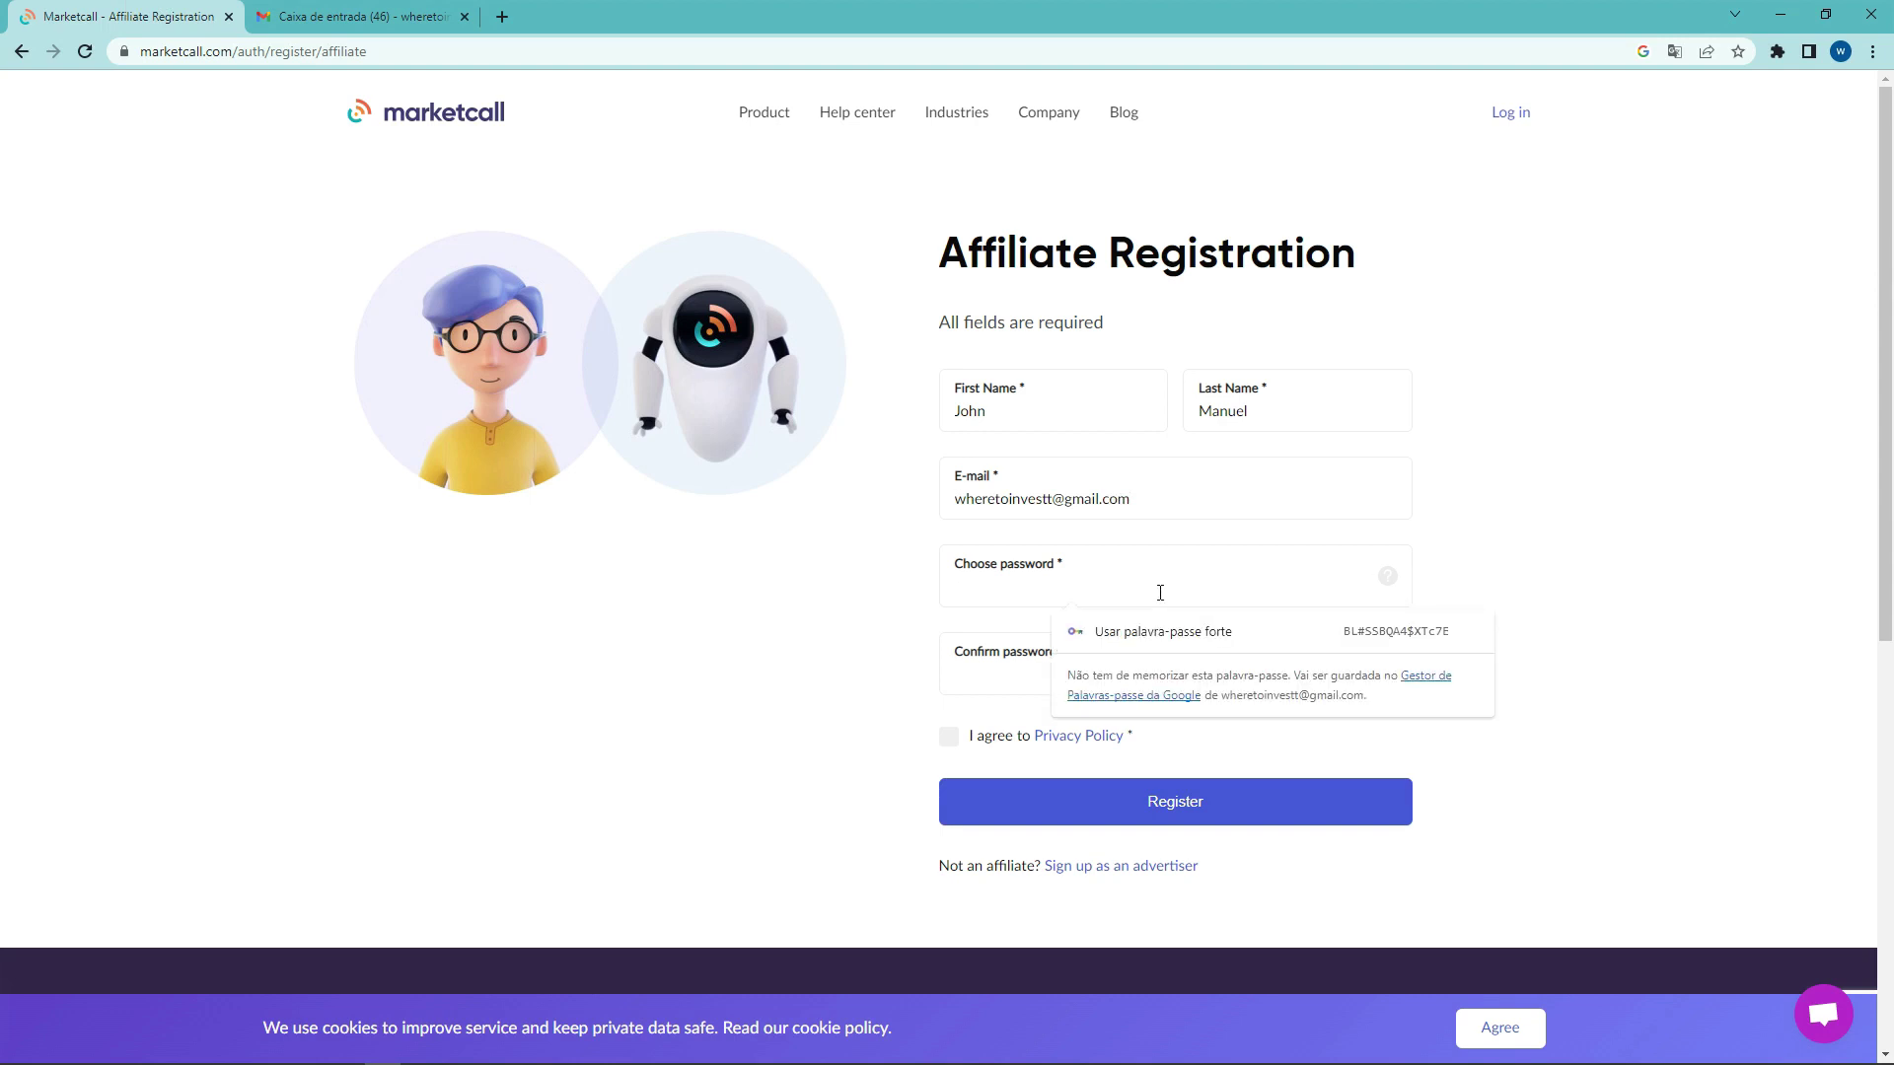
type("••")
type("••••••••")
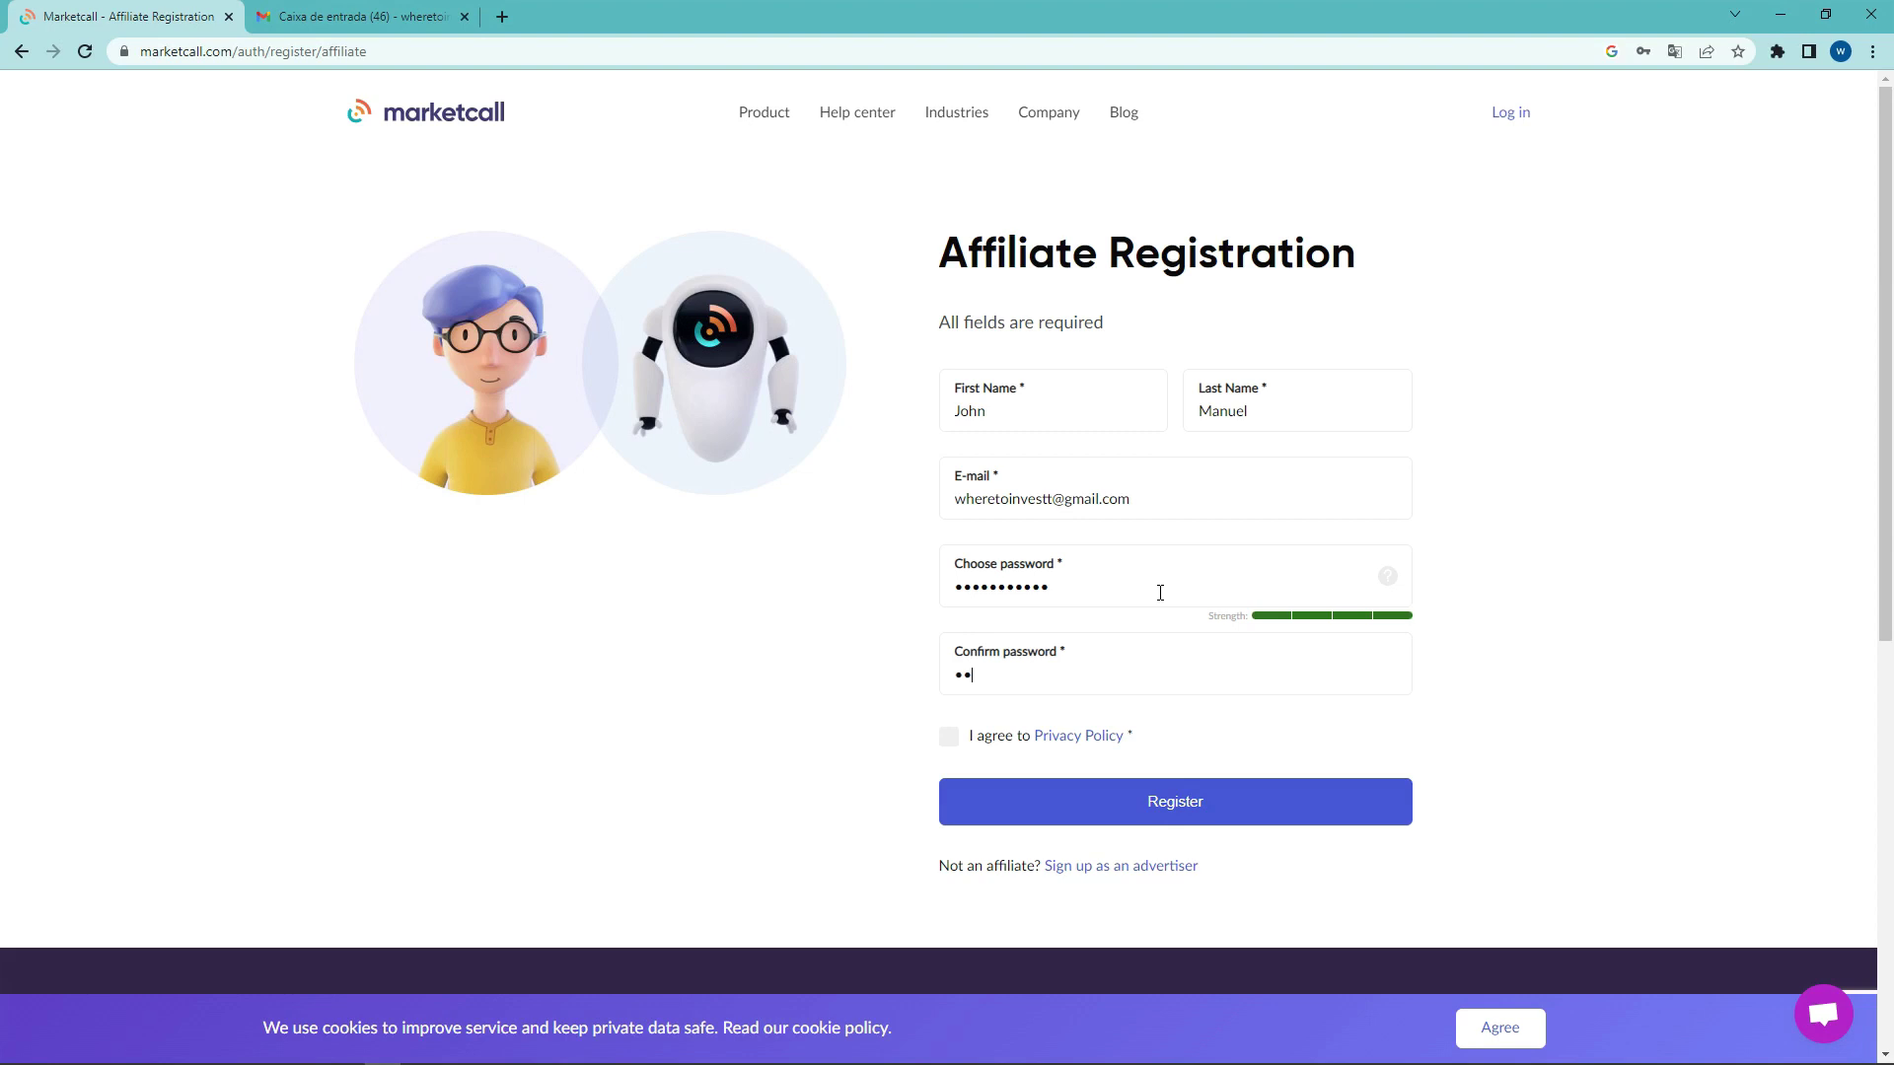
type("•••")
left_click(949, 735)
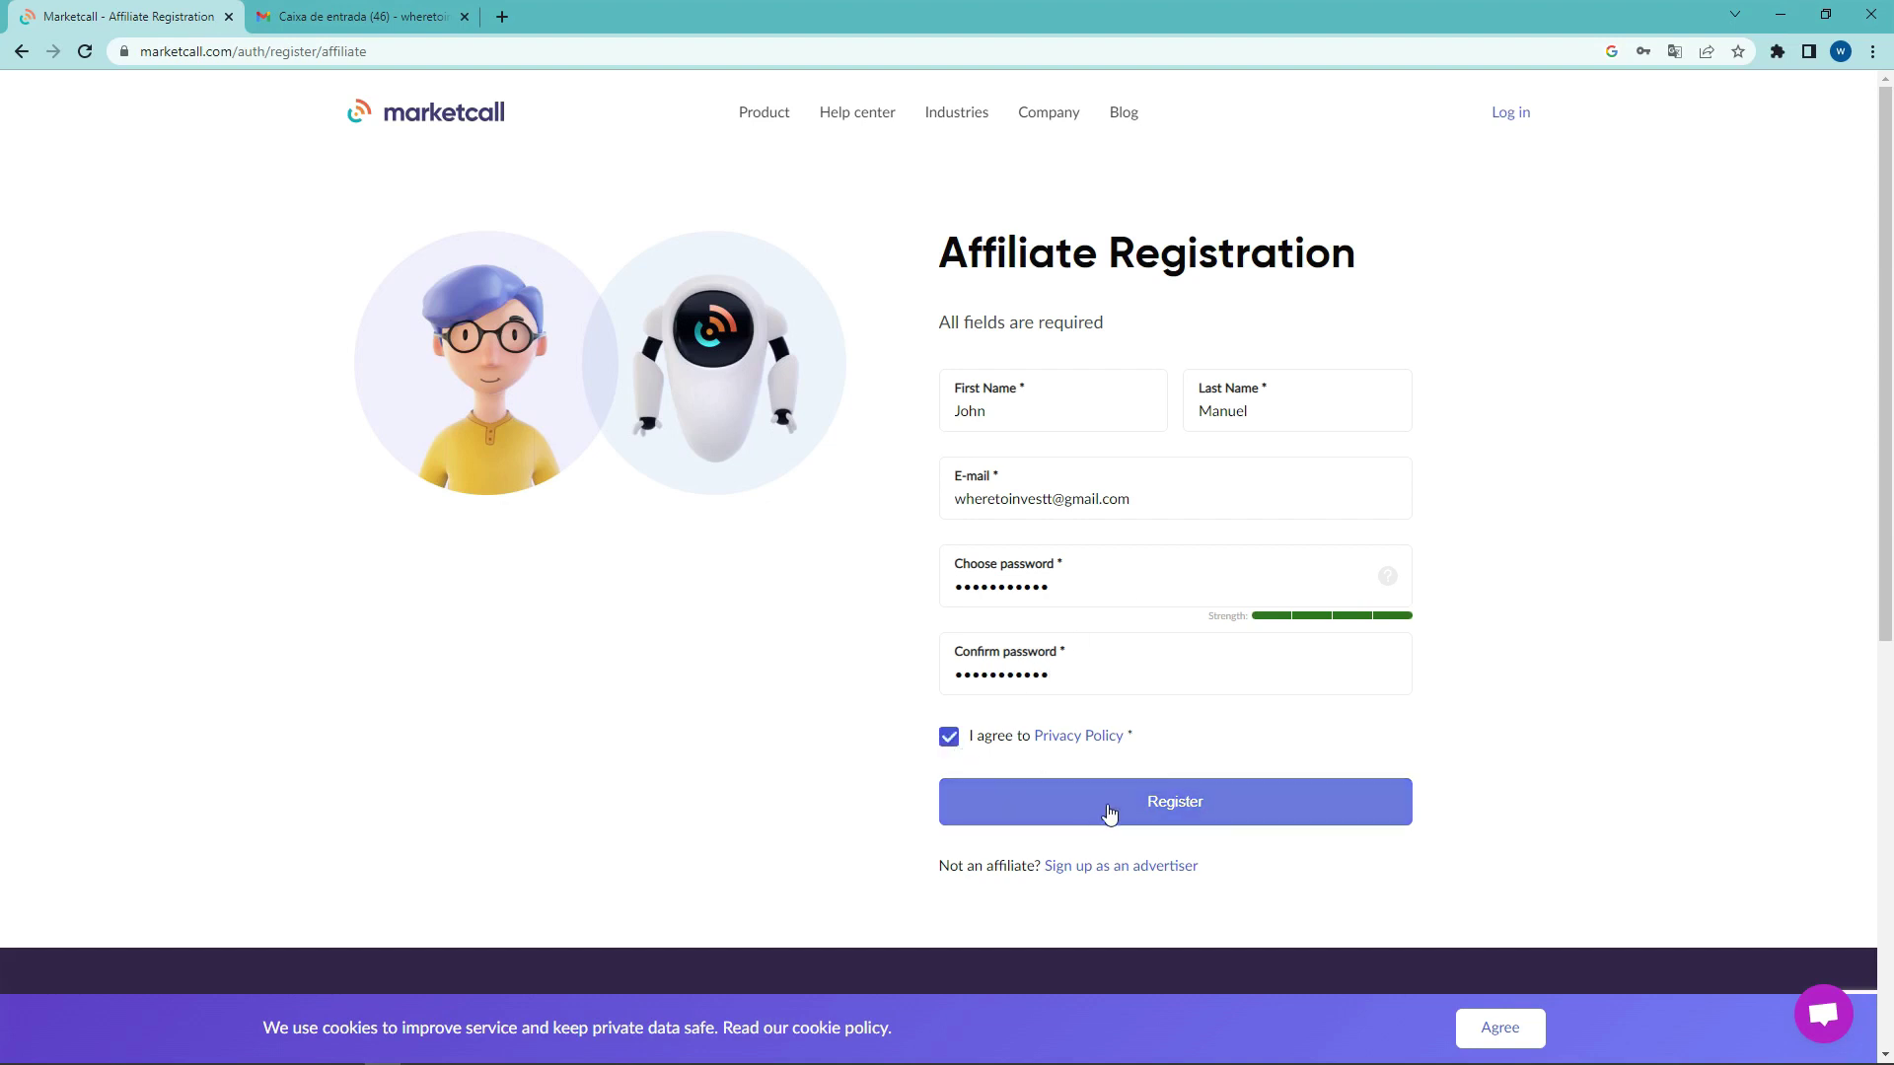
left_click(1111, 813)
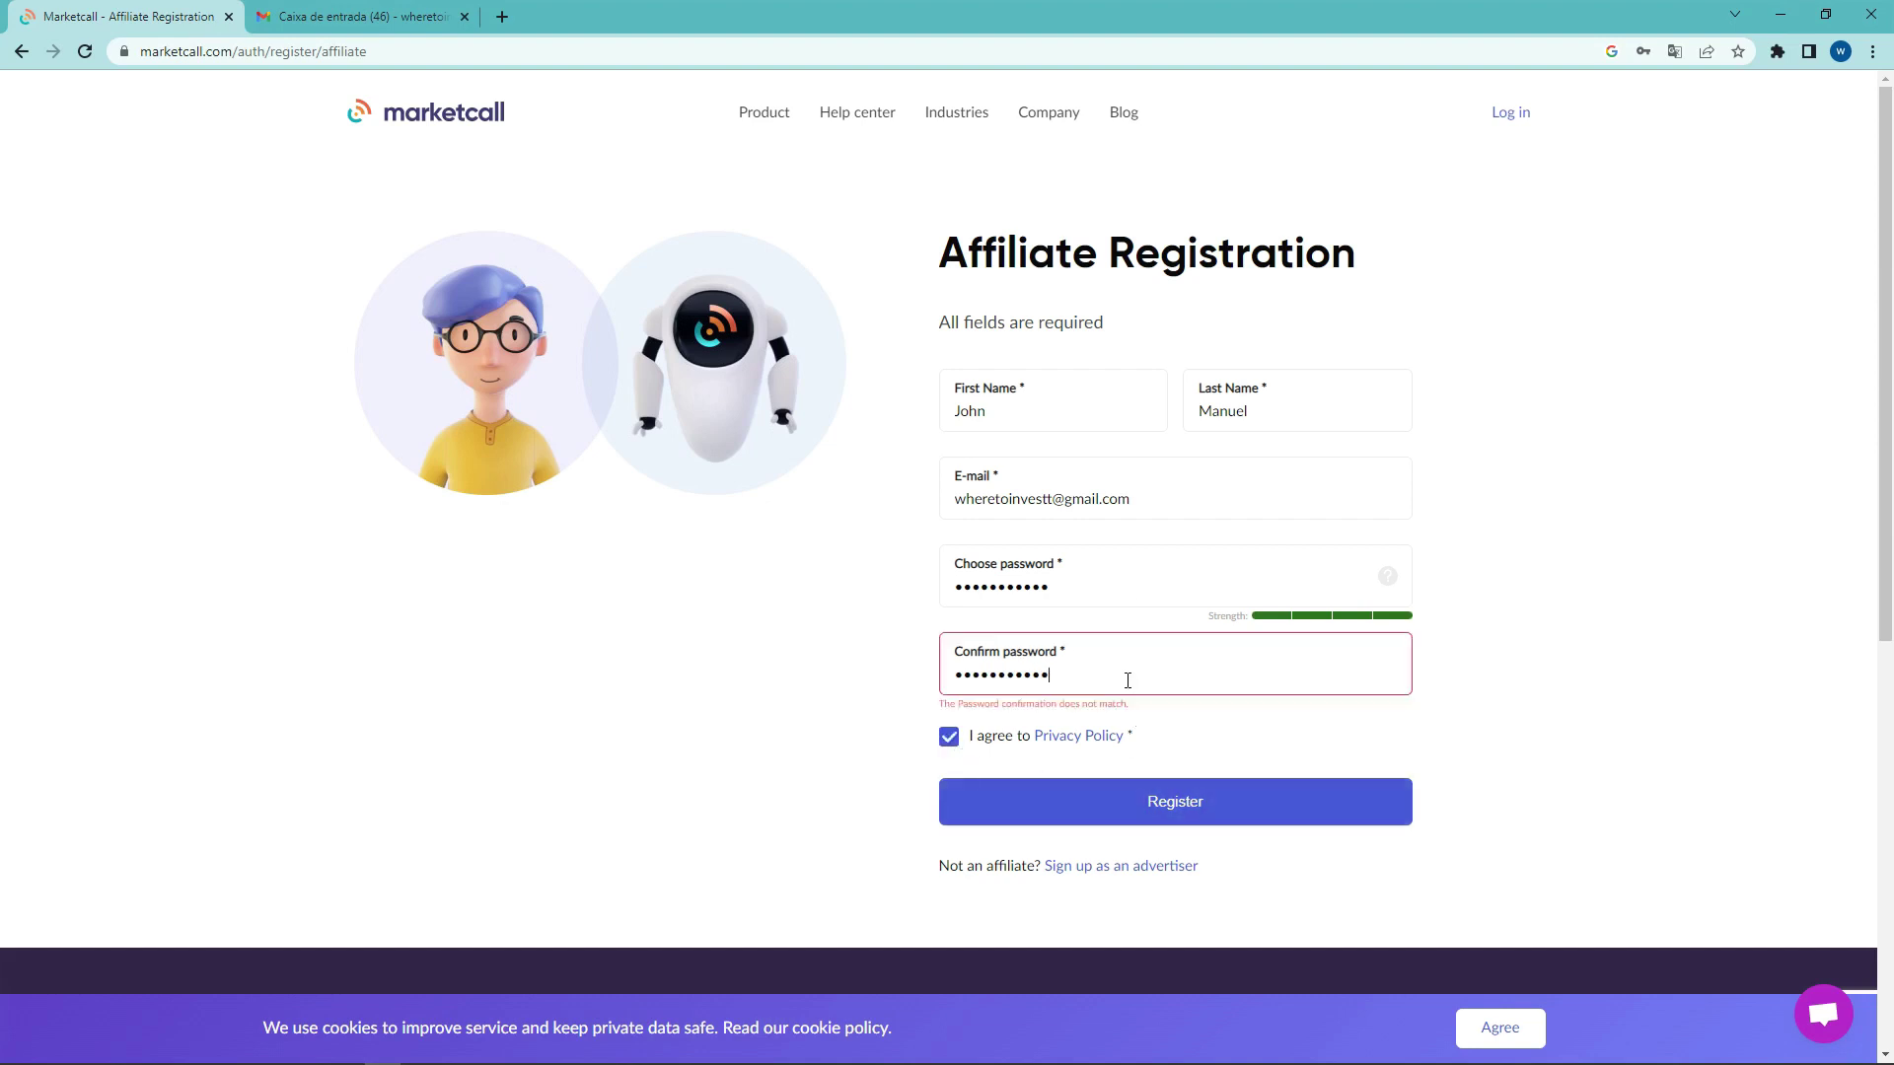
Step: Fix the mismatched password confirmation and resubmit the registration with matching passwords
key("BackSpace")
key("BackSpace")
key("BackSpace")
key("BackSpace")
key("BackSpace")
key("BackSpace")
key("BackSpace")
key("BackSpace")
key("BackSpace")
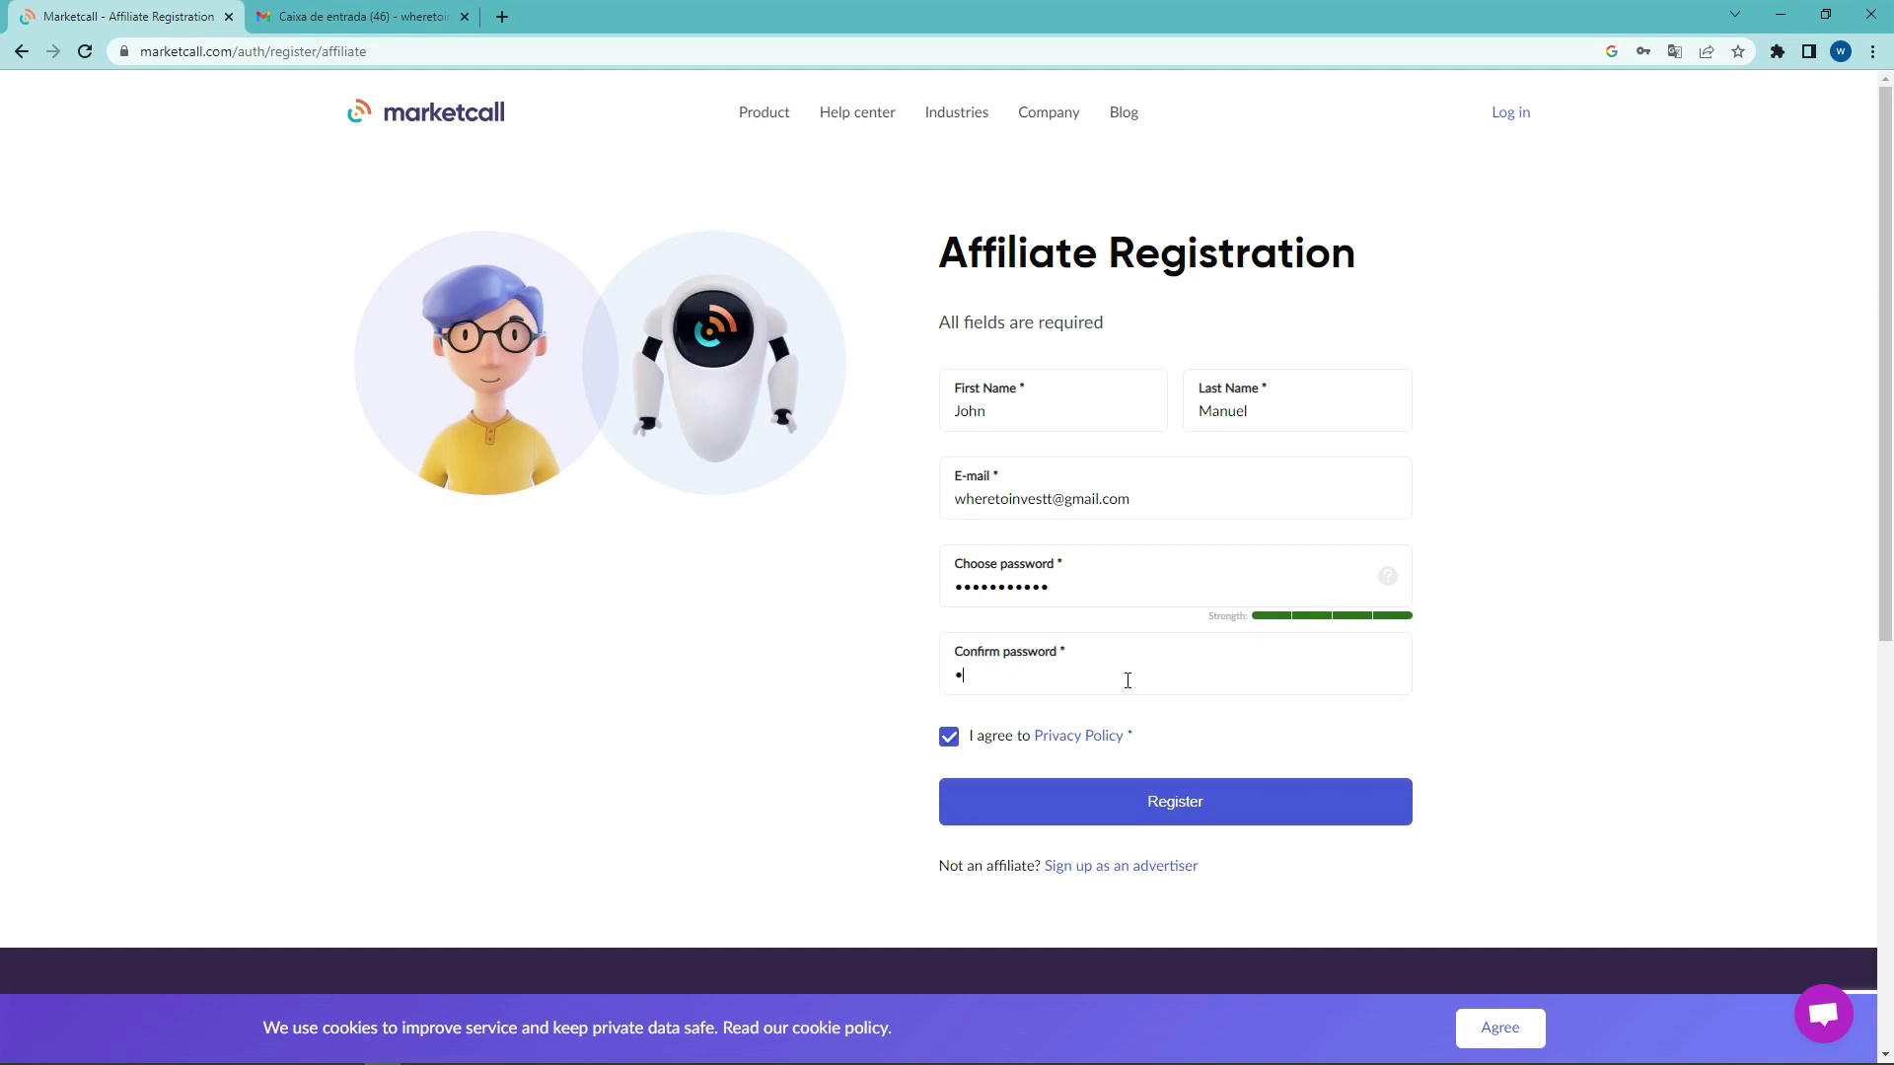
type("•••")
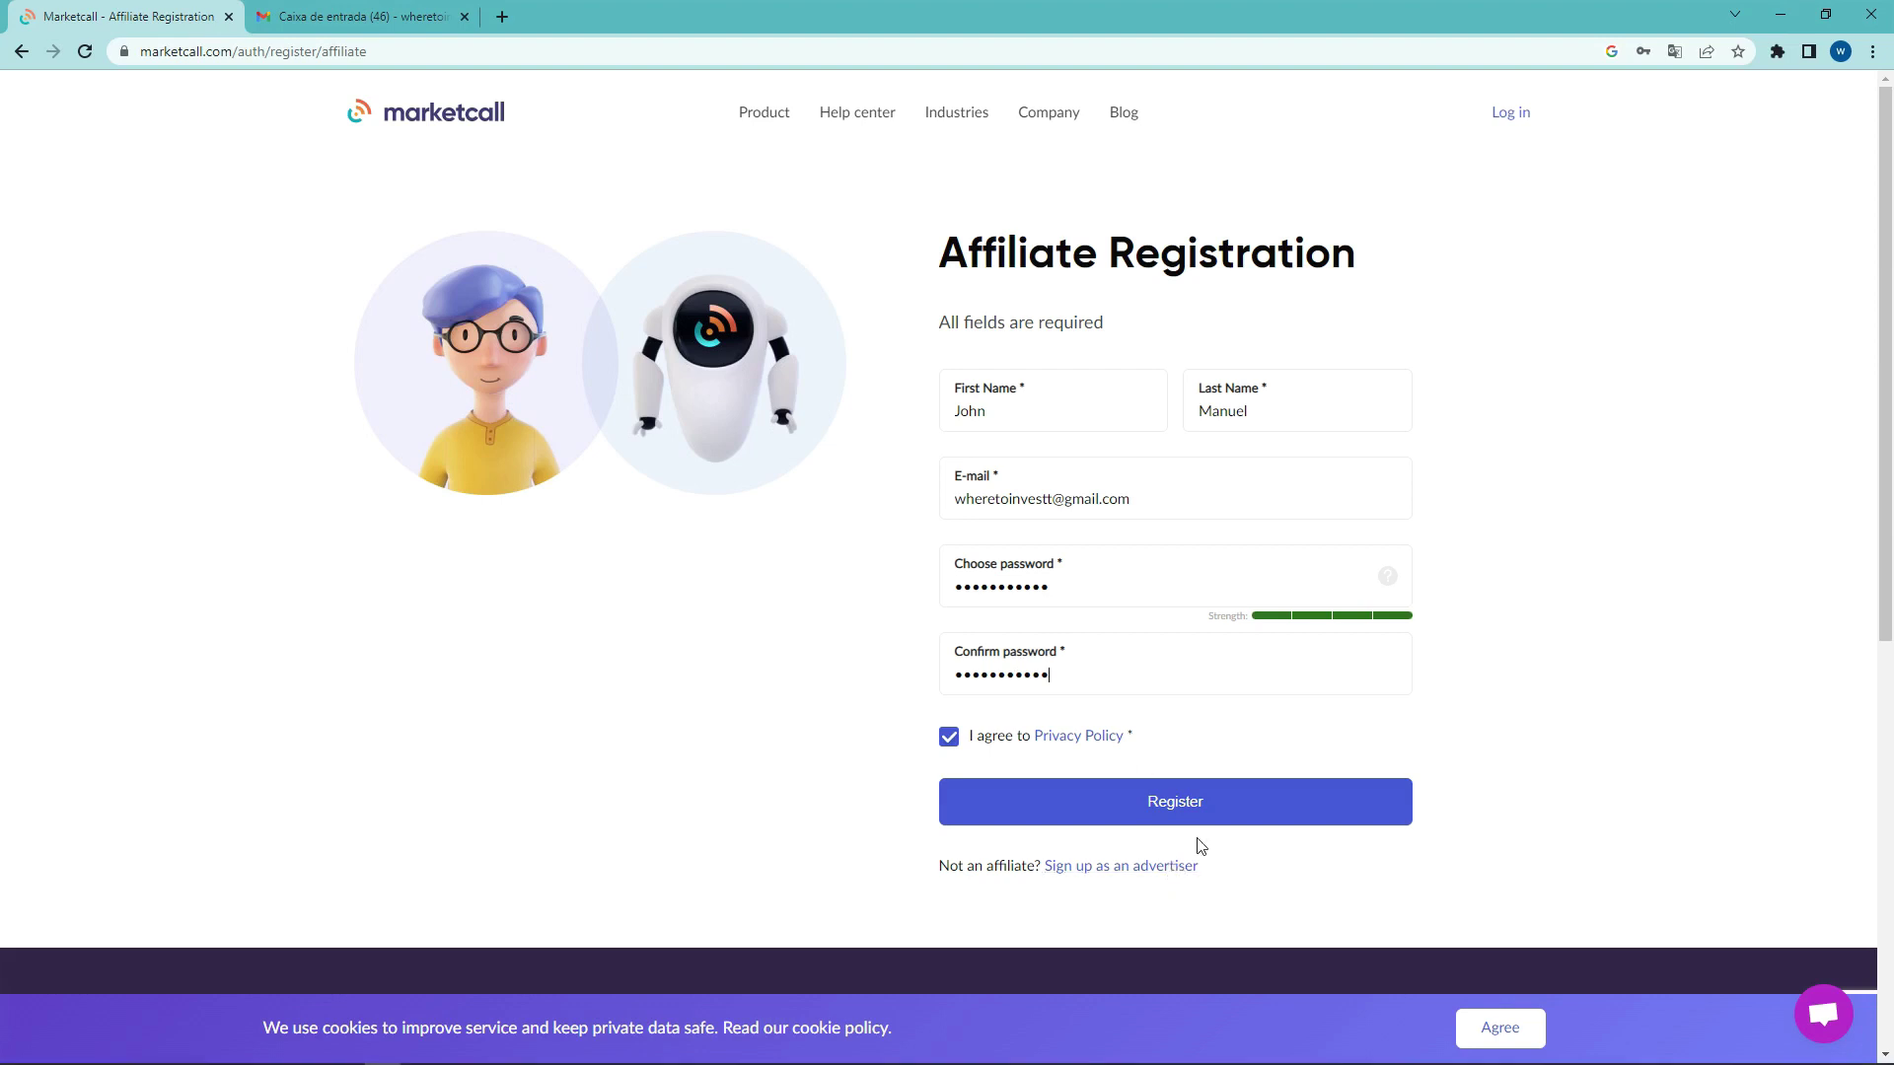
left_click(1214, 812)
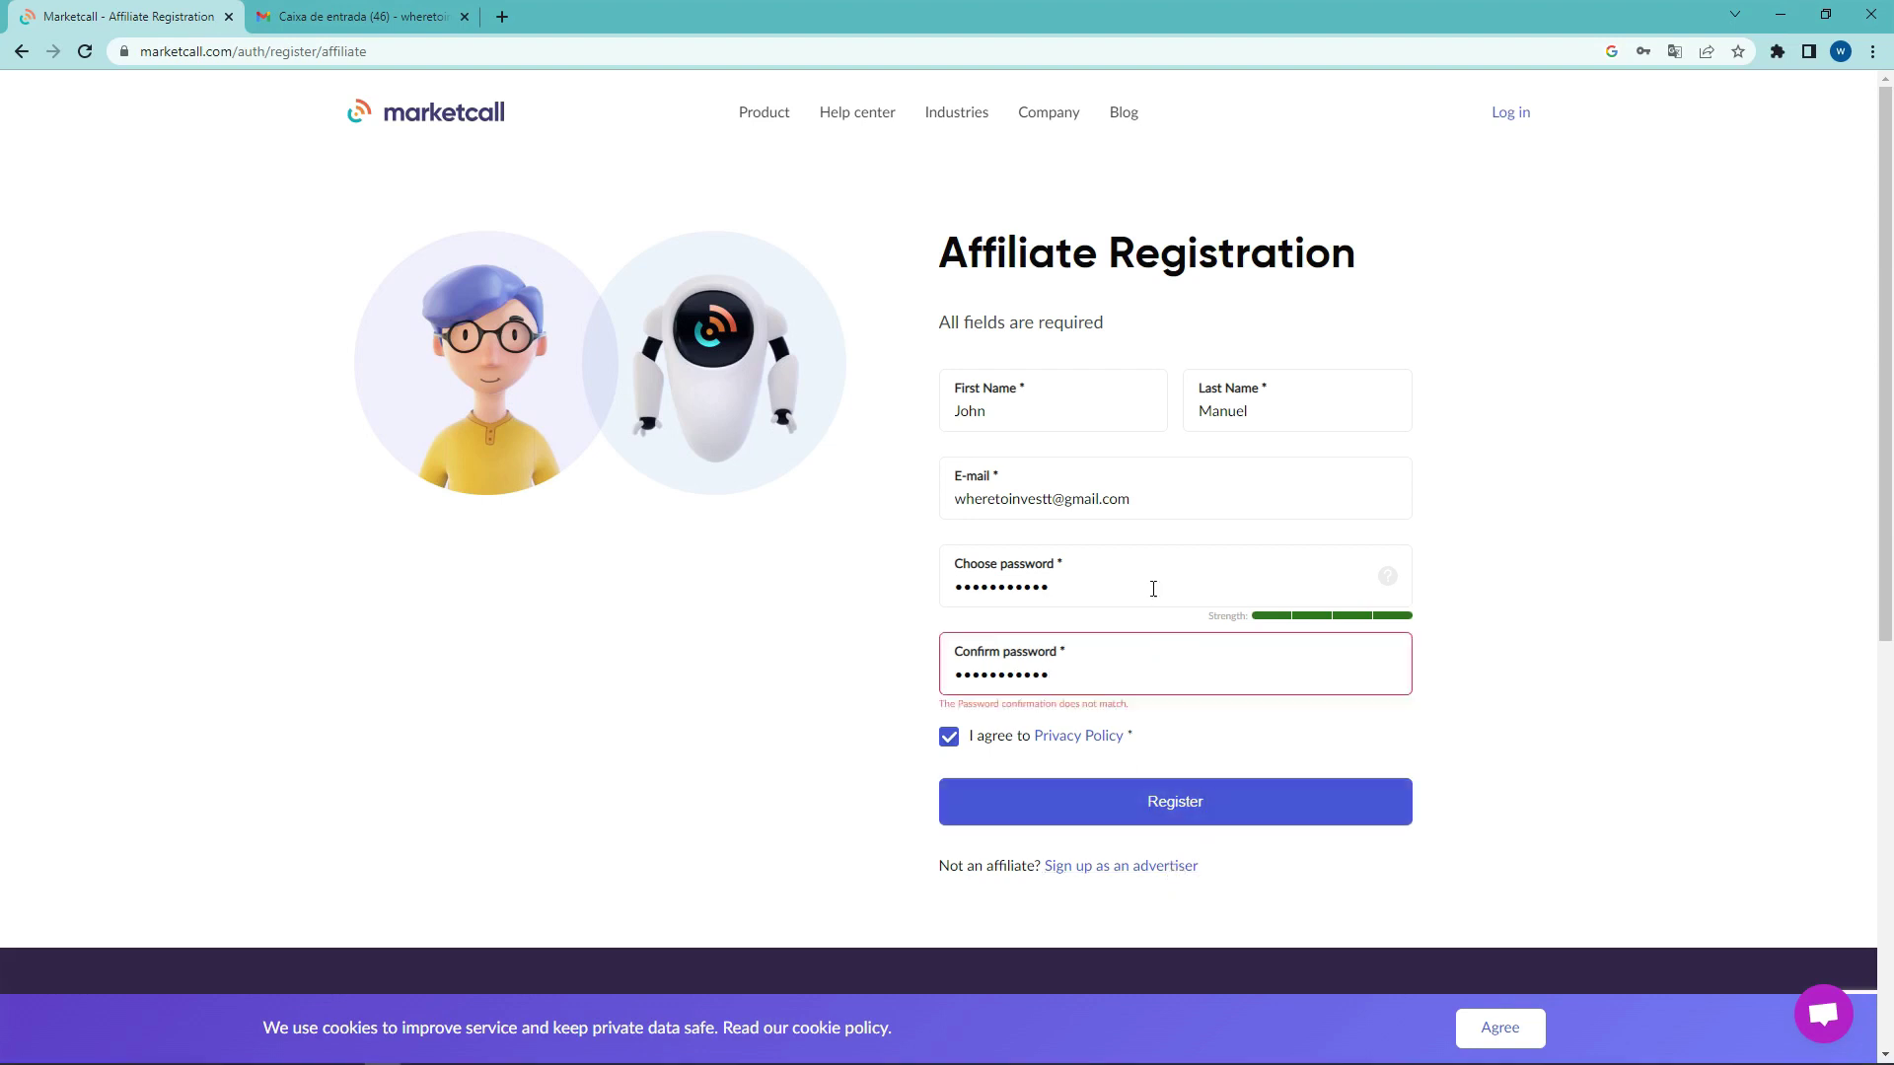
key("BackSpace")
key("BackSpace")
key("BackSpace")
key("BackSpace")
key("BackSpace")
key("BackSpace")
type("*****")
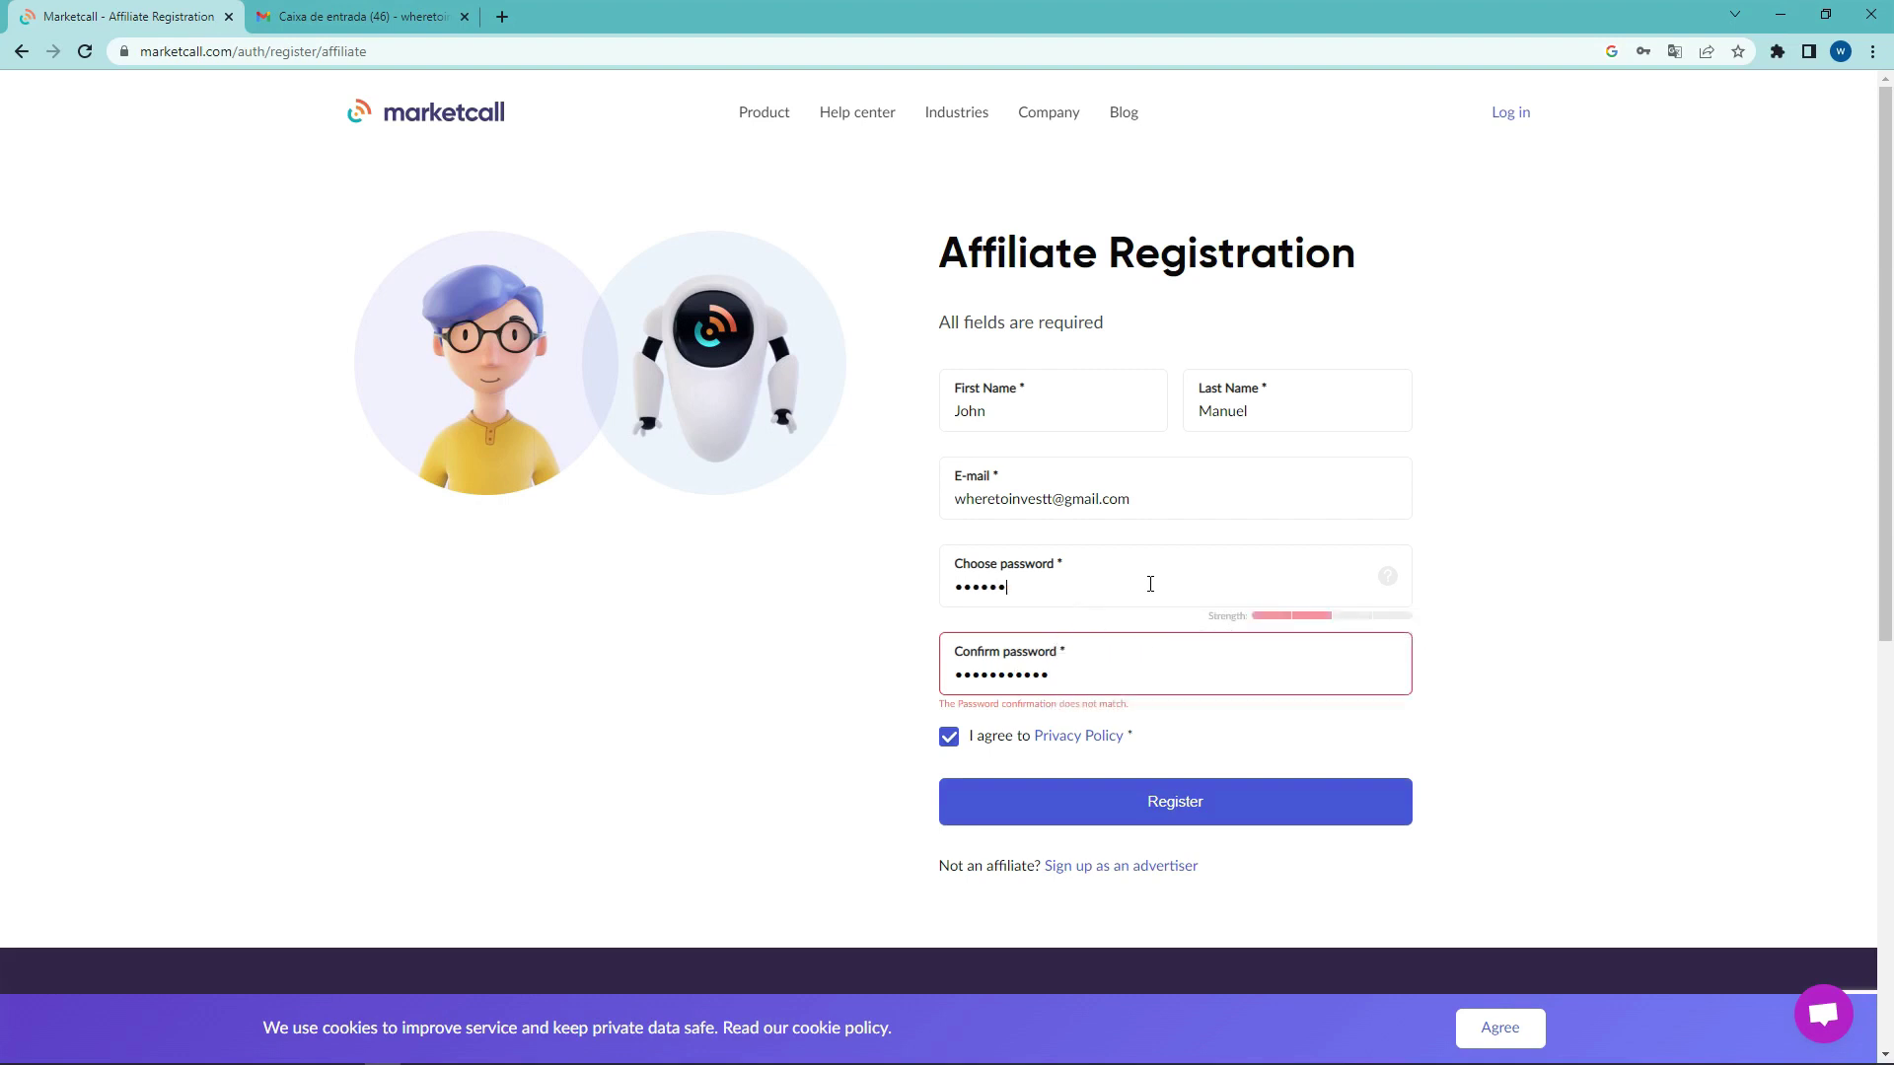
type("*")
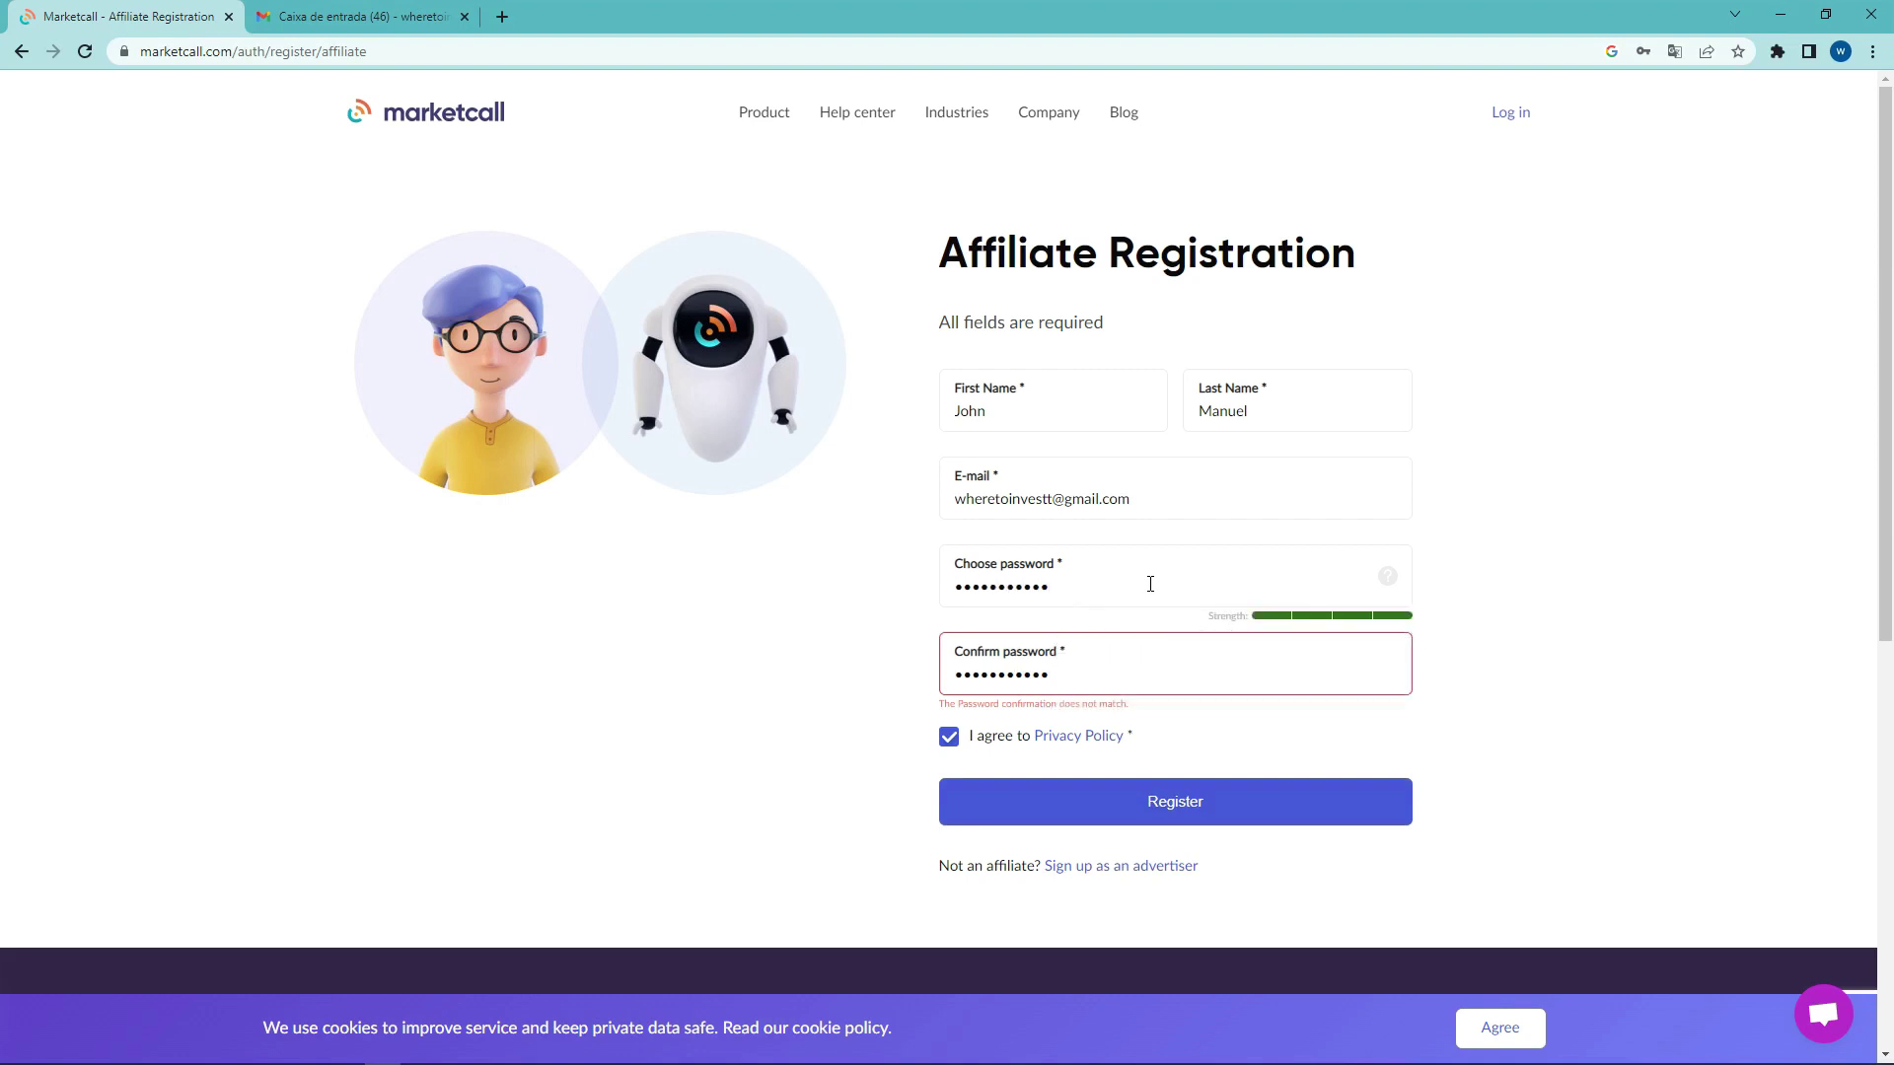
left_click(1176, 801)
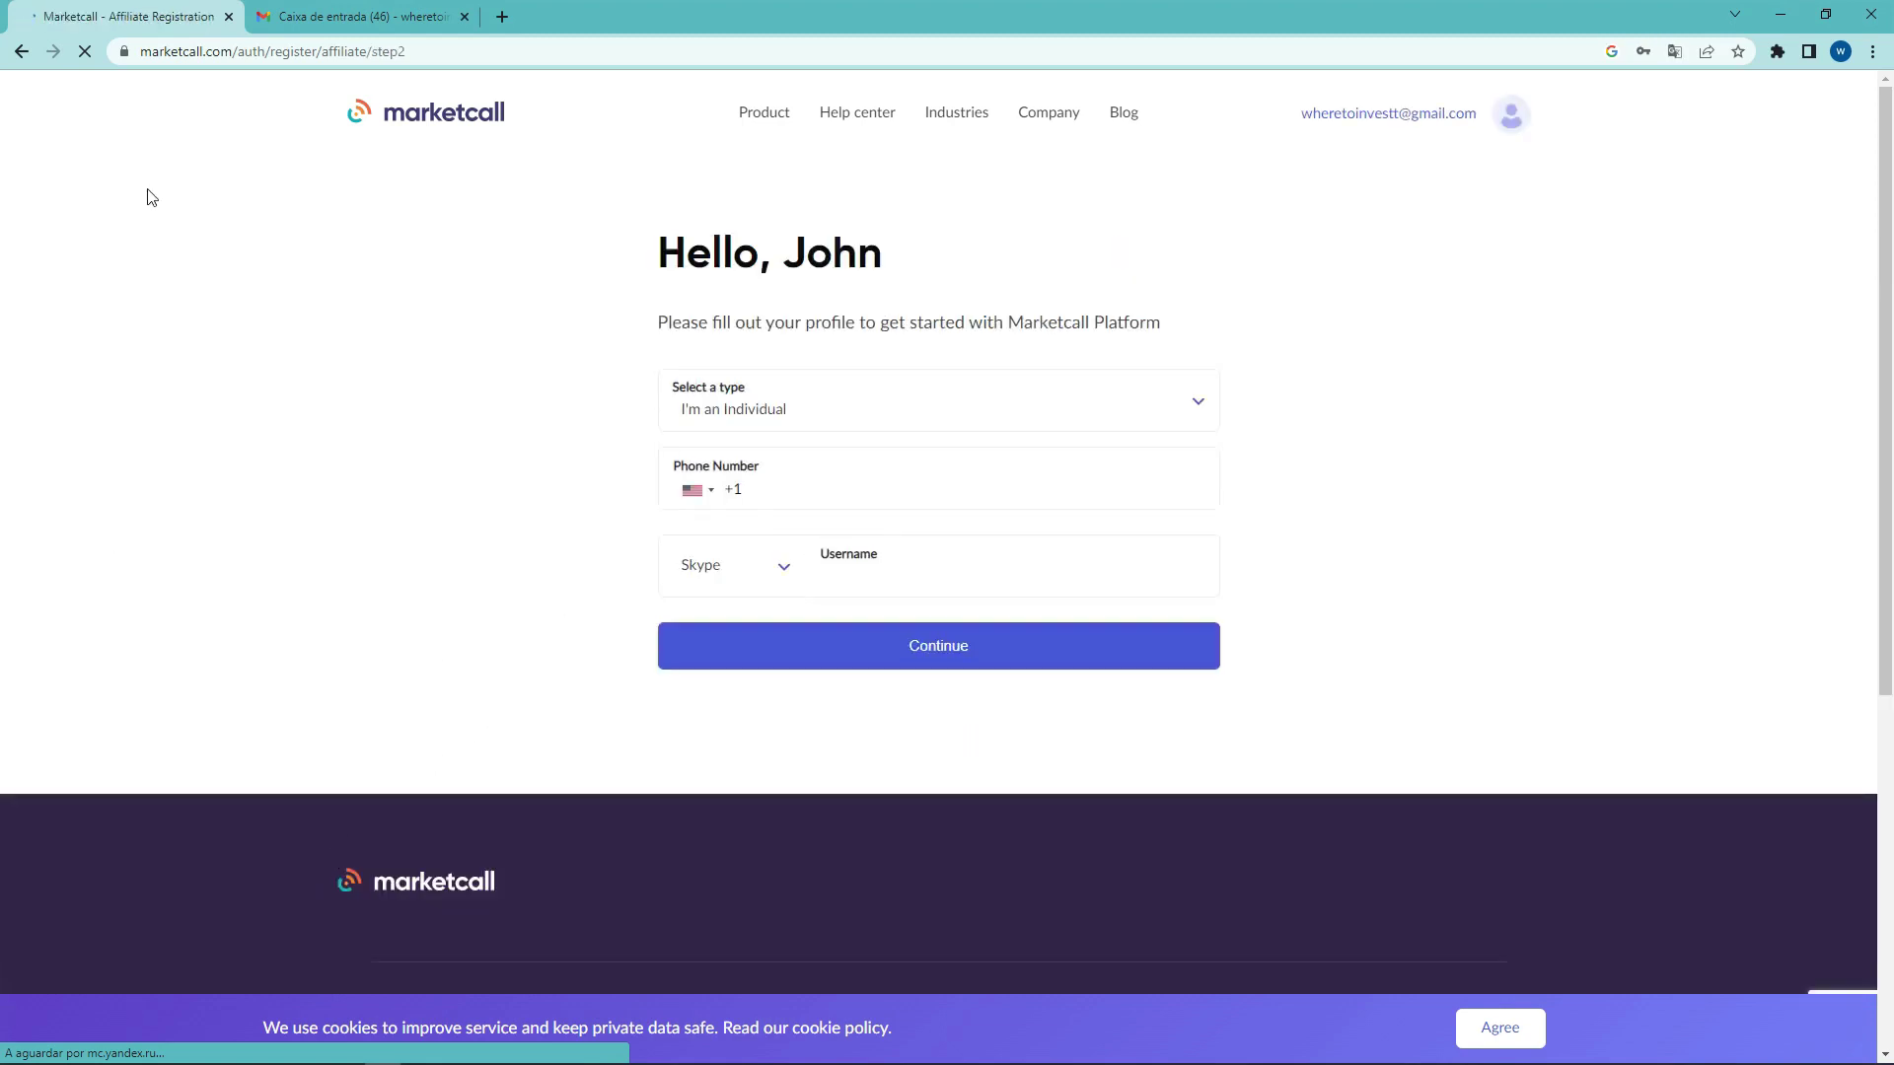
Step: Save the password in the browser and set the phone country code to Mozambique
left_click(698, 493)
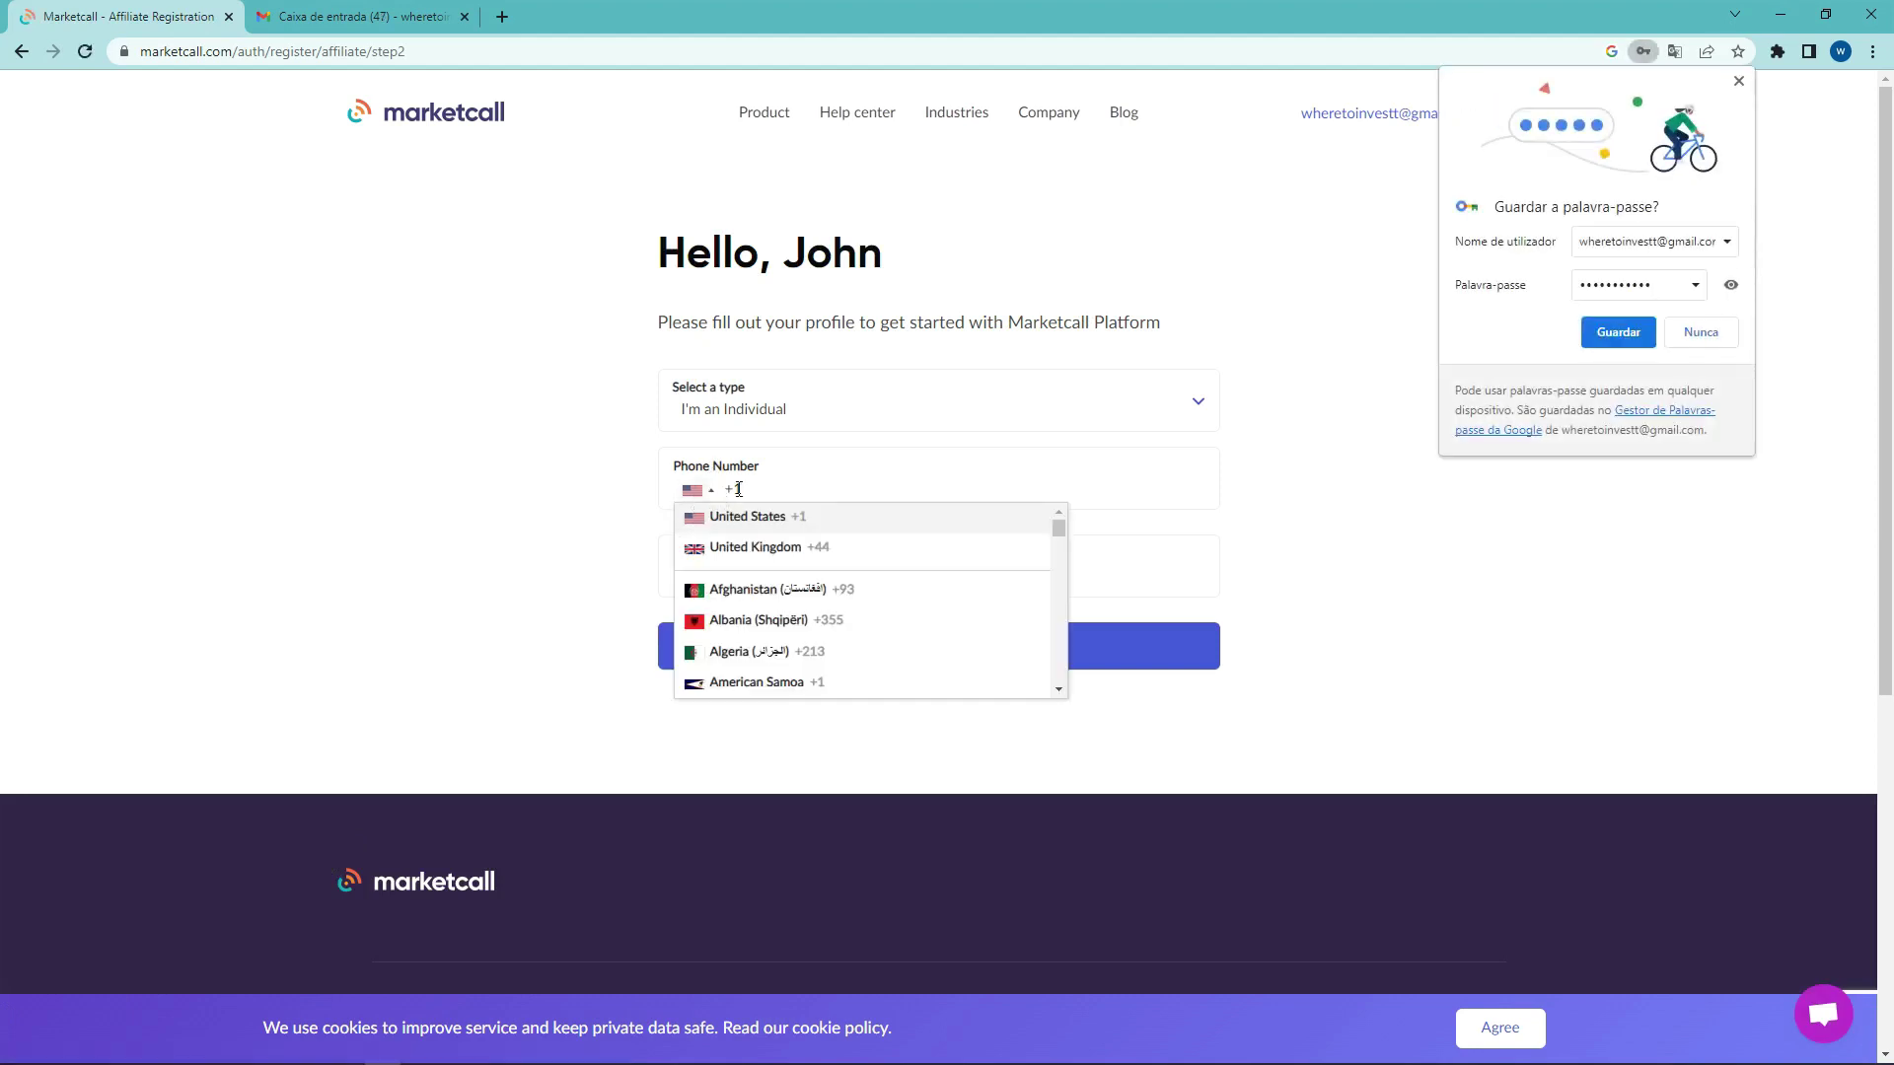
left_click(1619, 332)
scroll(991, 577, "down", 5)
scroll(992, 578, "down", 3)
scroll(997, 581, "up", 8)
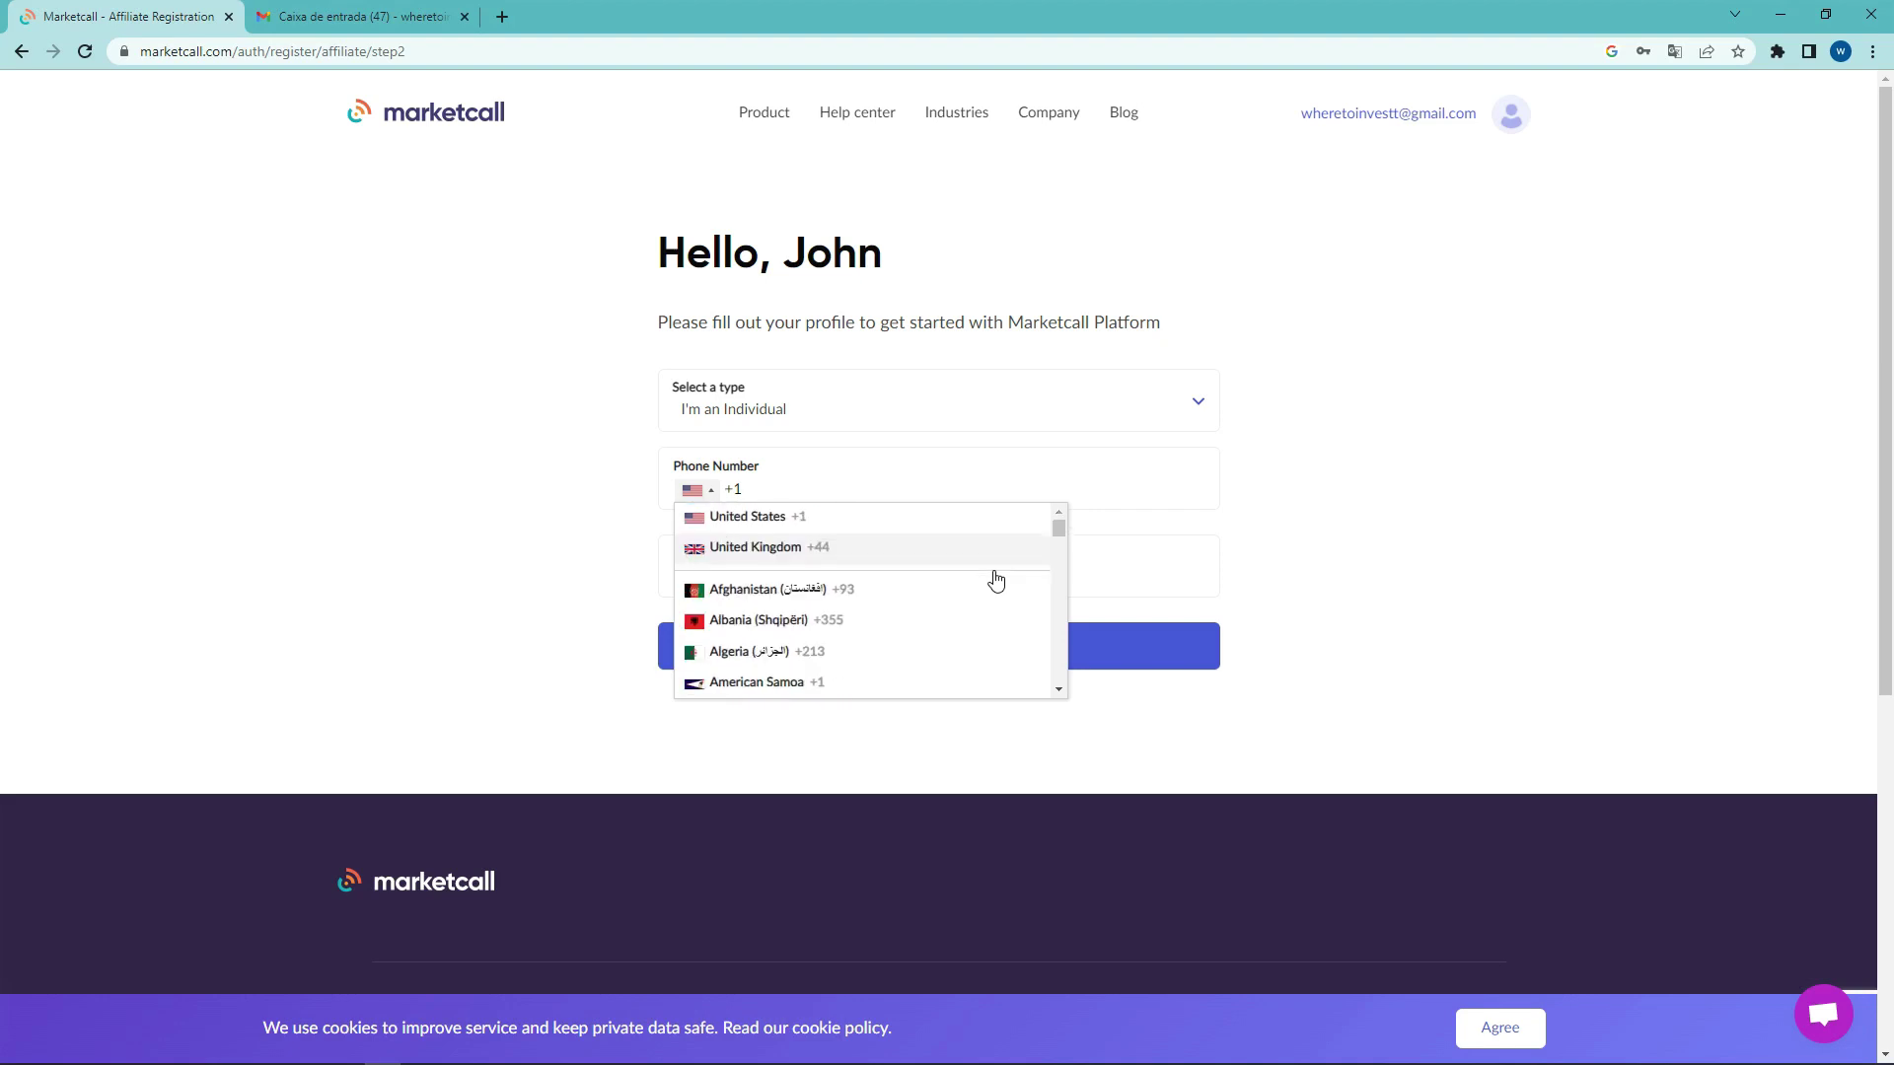
left_click(698, 493)
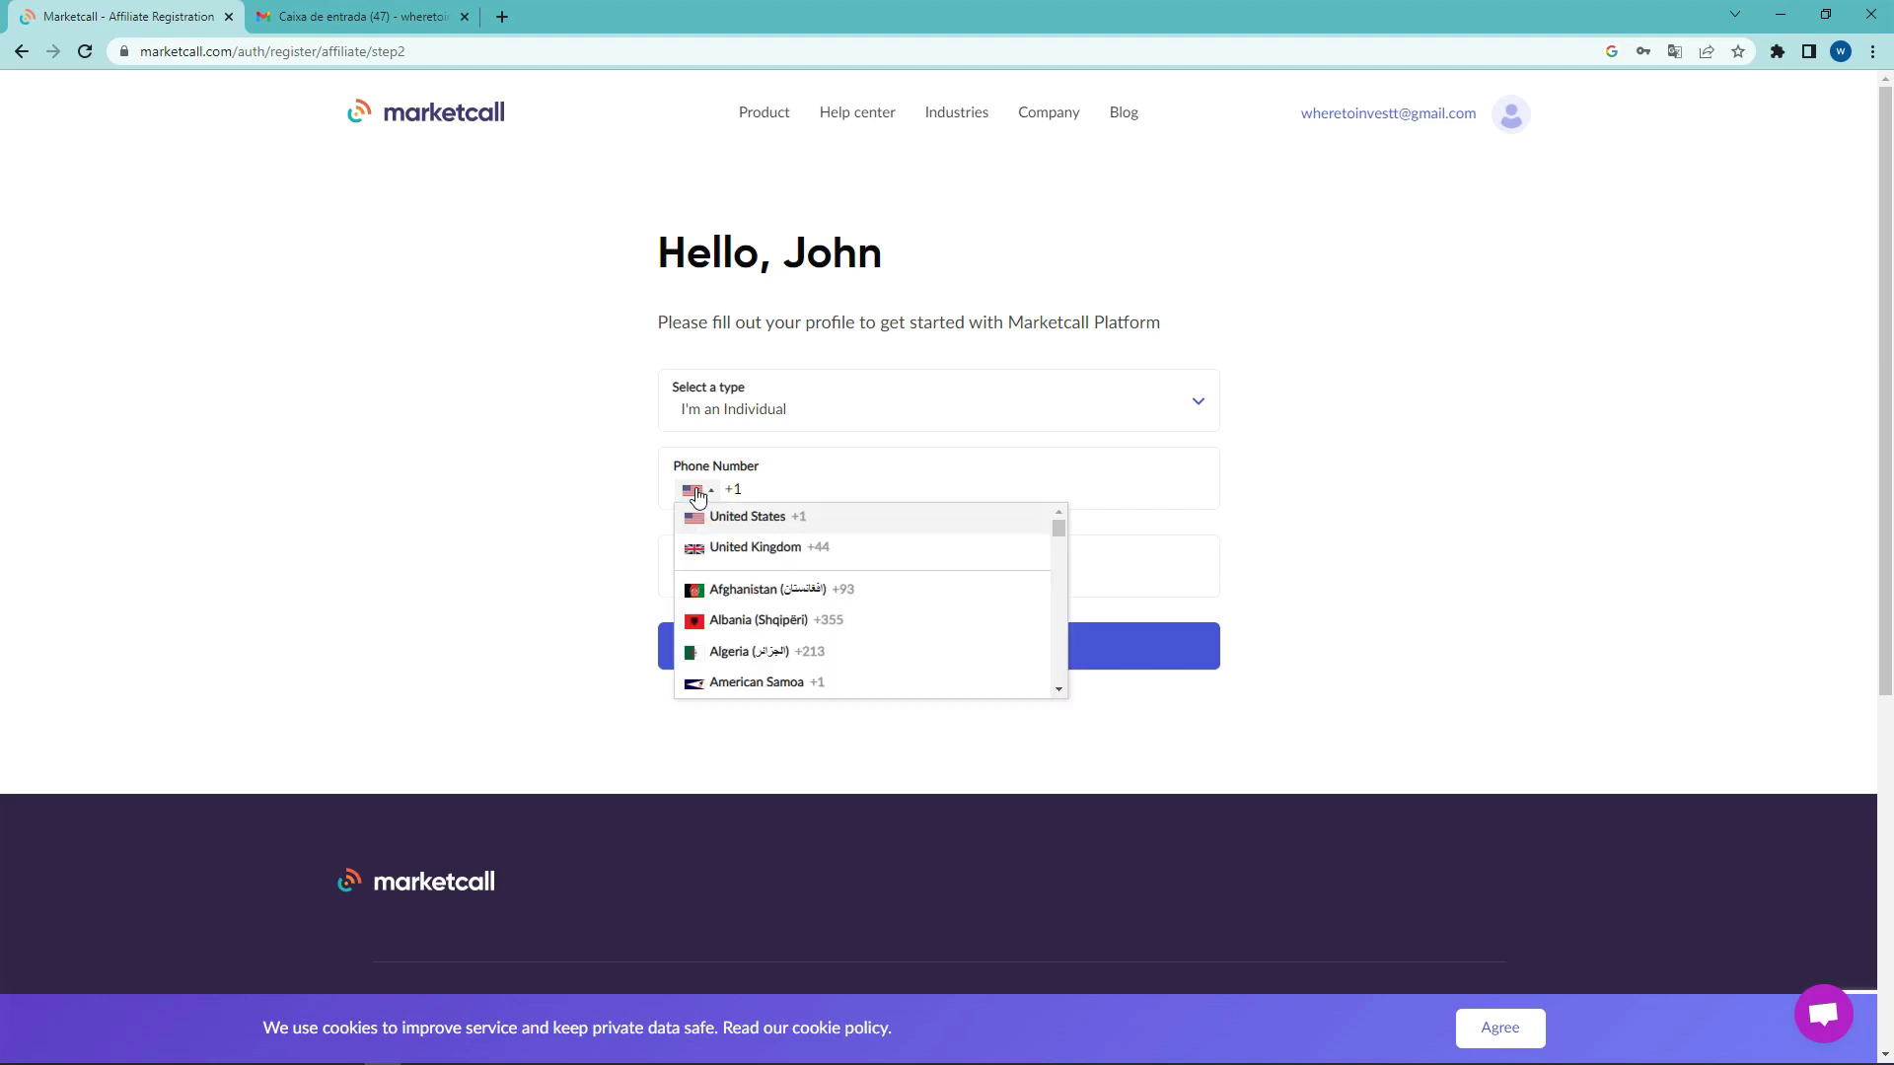
key("m")
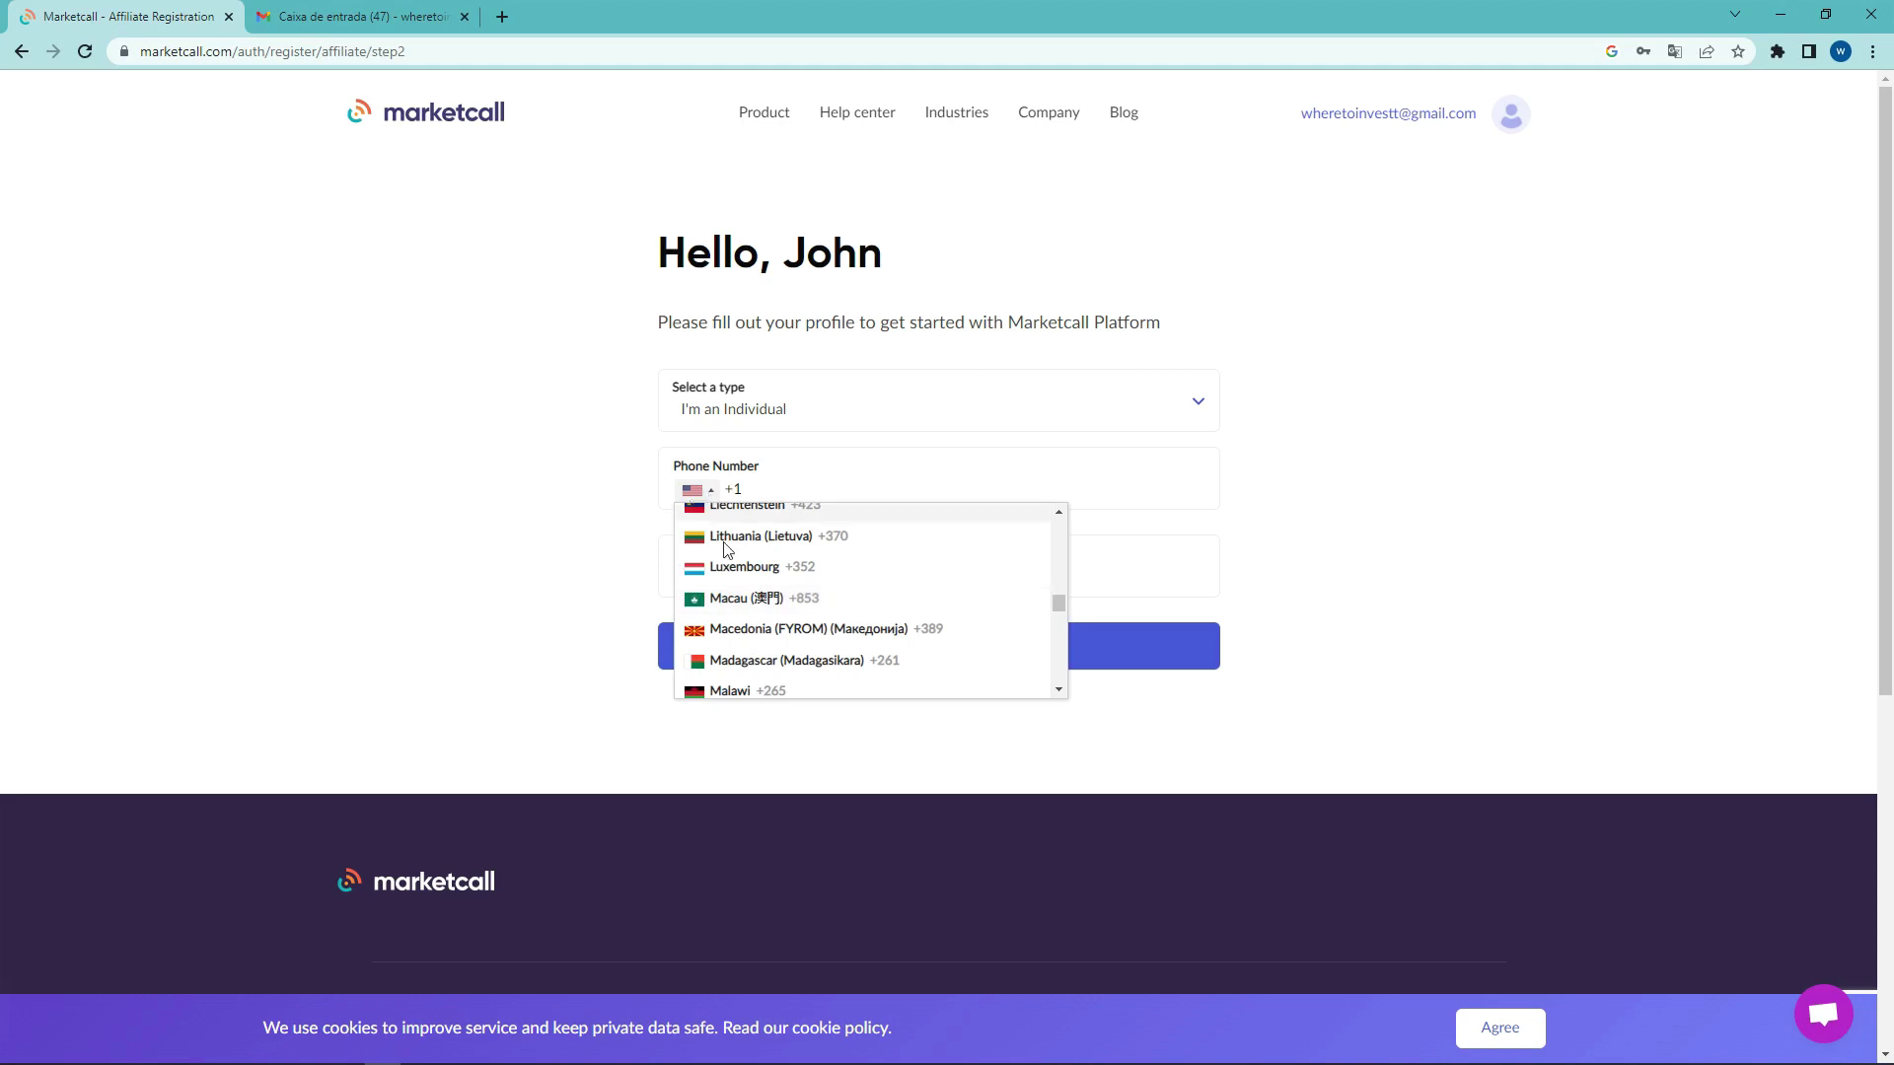
scroll(762, 584, "down", 2)
scroll(762, 584, "down", 2)
scroll(767, 592, "down", 1)
scroll(768, 592, "down", 3)
scroll(830, 622, "up", 1)
left_click(840, 660)
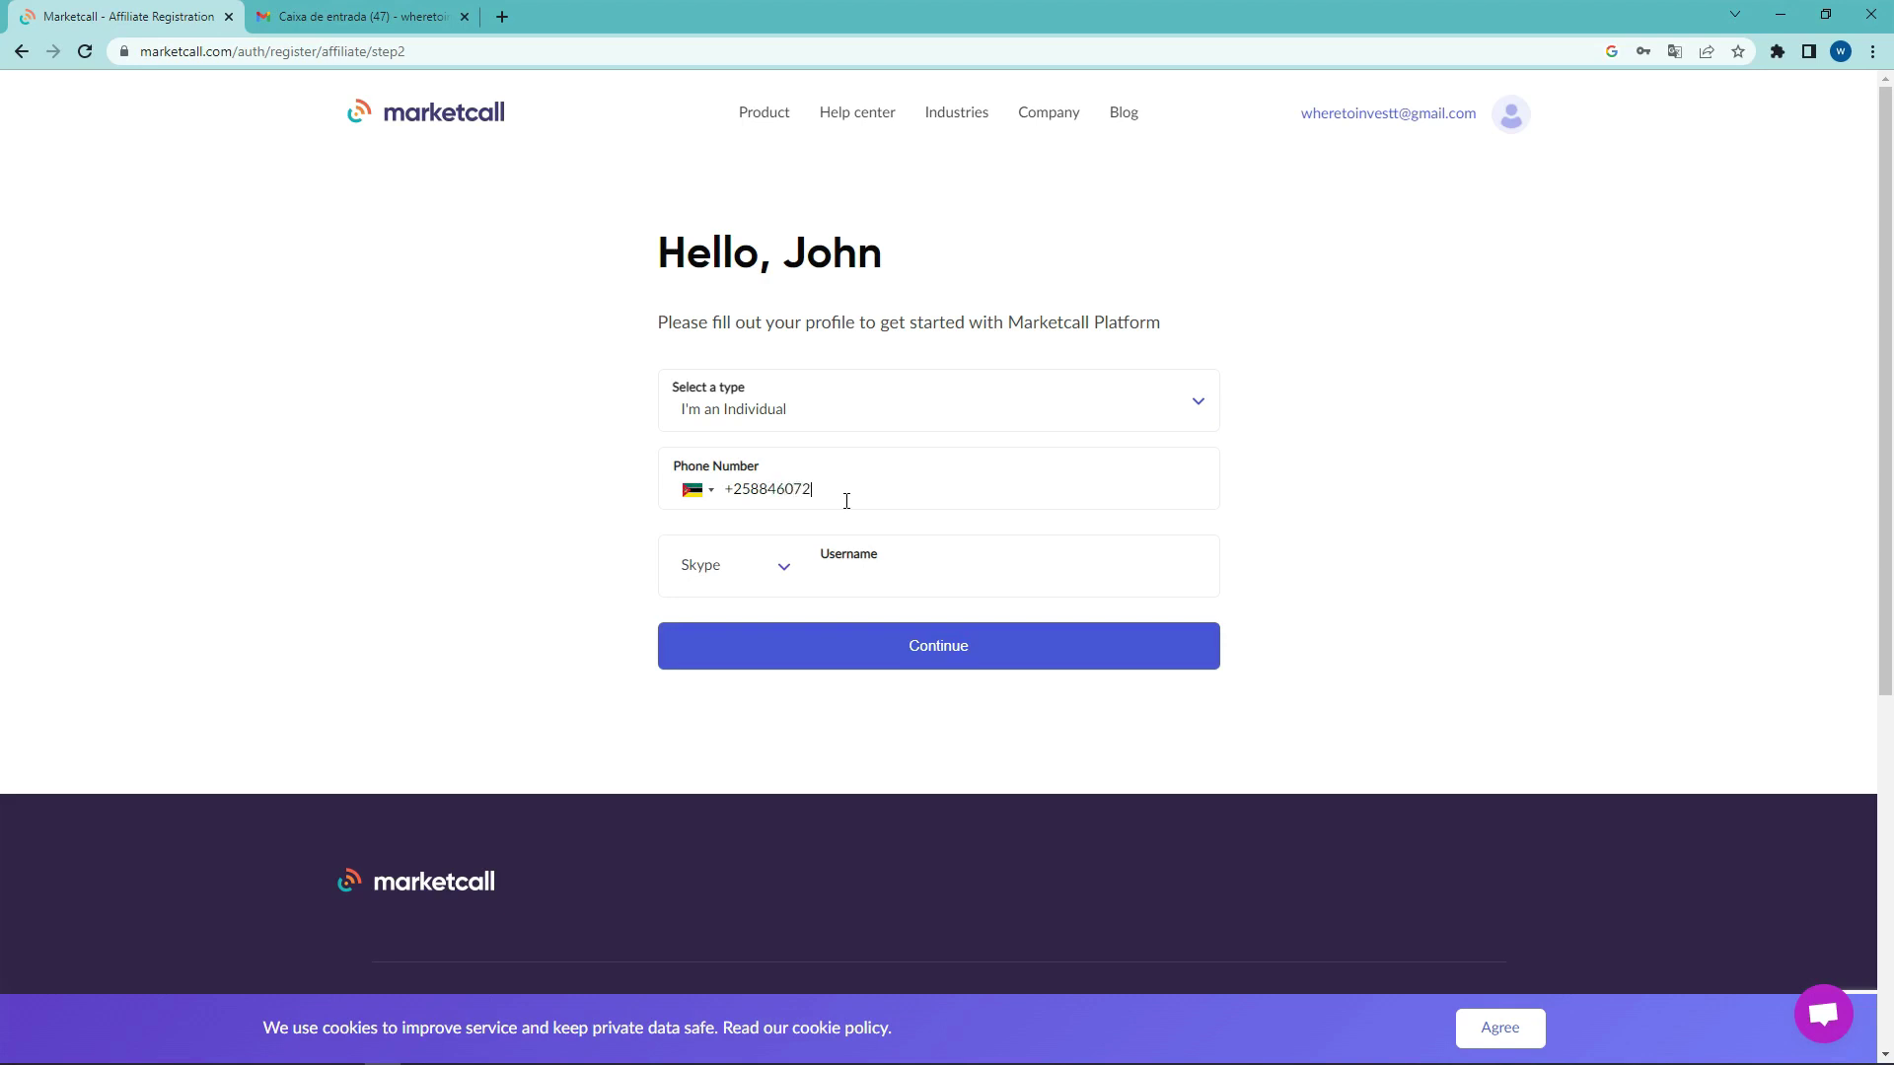
type("50")
Step: Enter the Skype username and submit the profile form
left_click(767, 401)
left_click(872, 577)
type("oaresjunior")
left_click(976, 642)
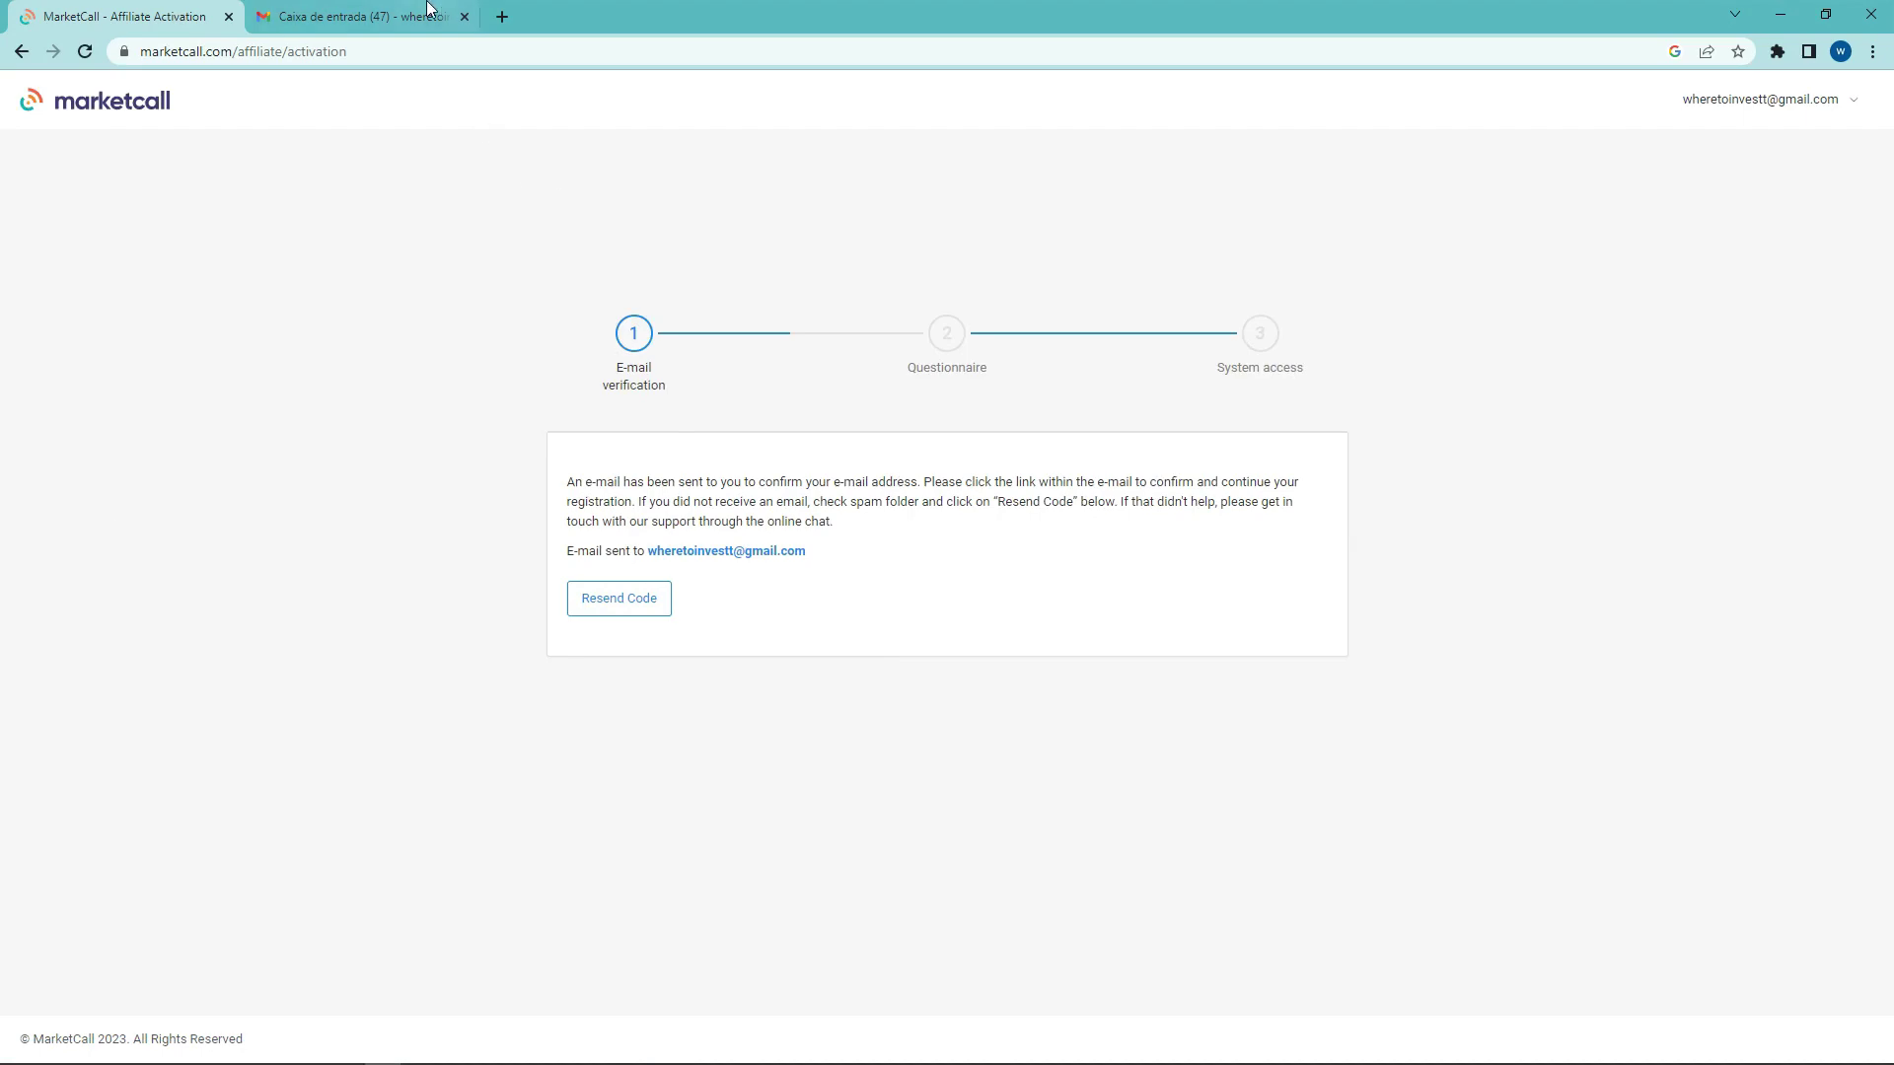
Step: Open the 'Your Marketcall Account Activation' email in the Gmail tab
left_click(401, 16)
left_click(547, 254)
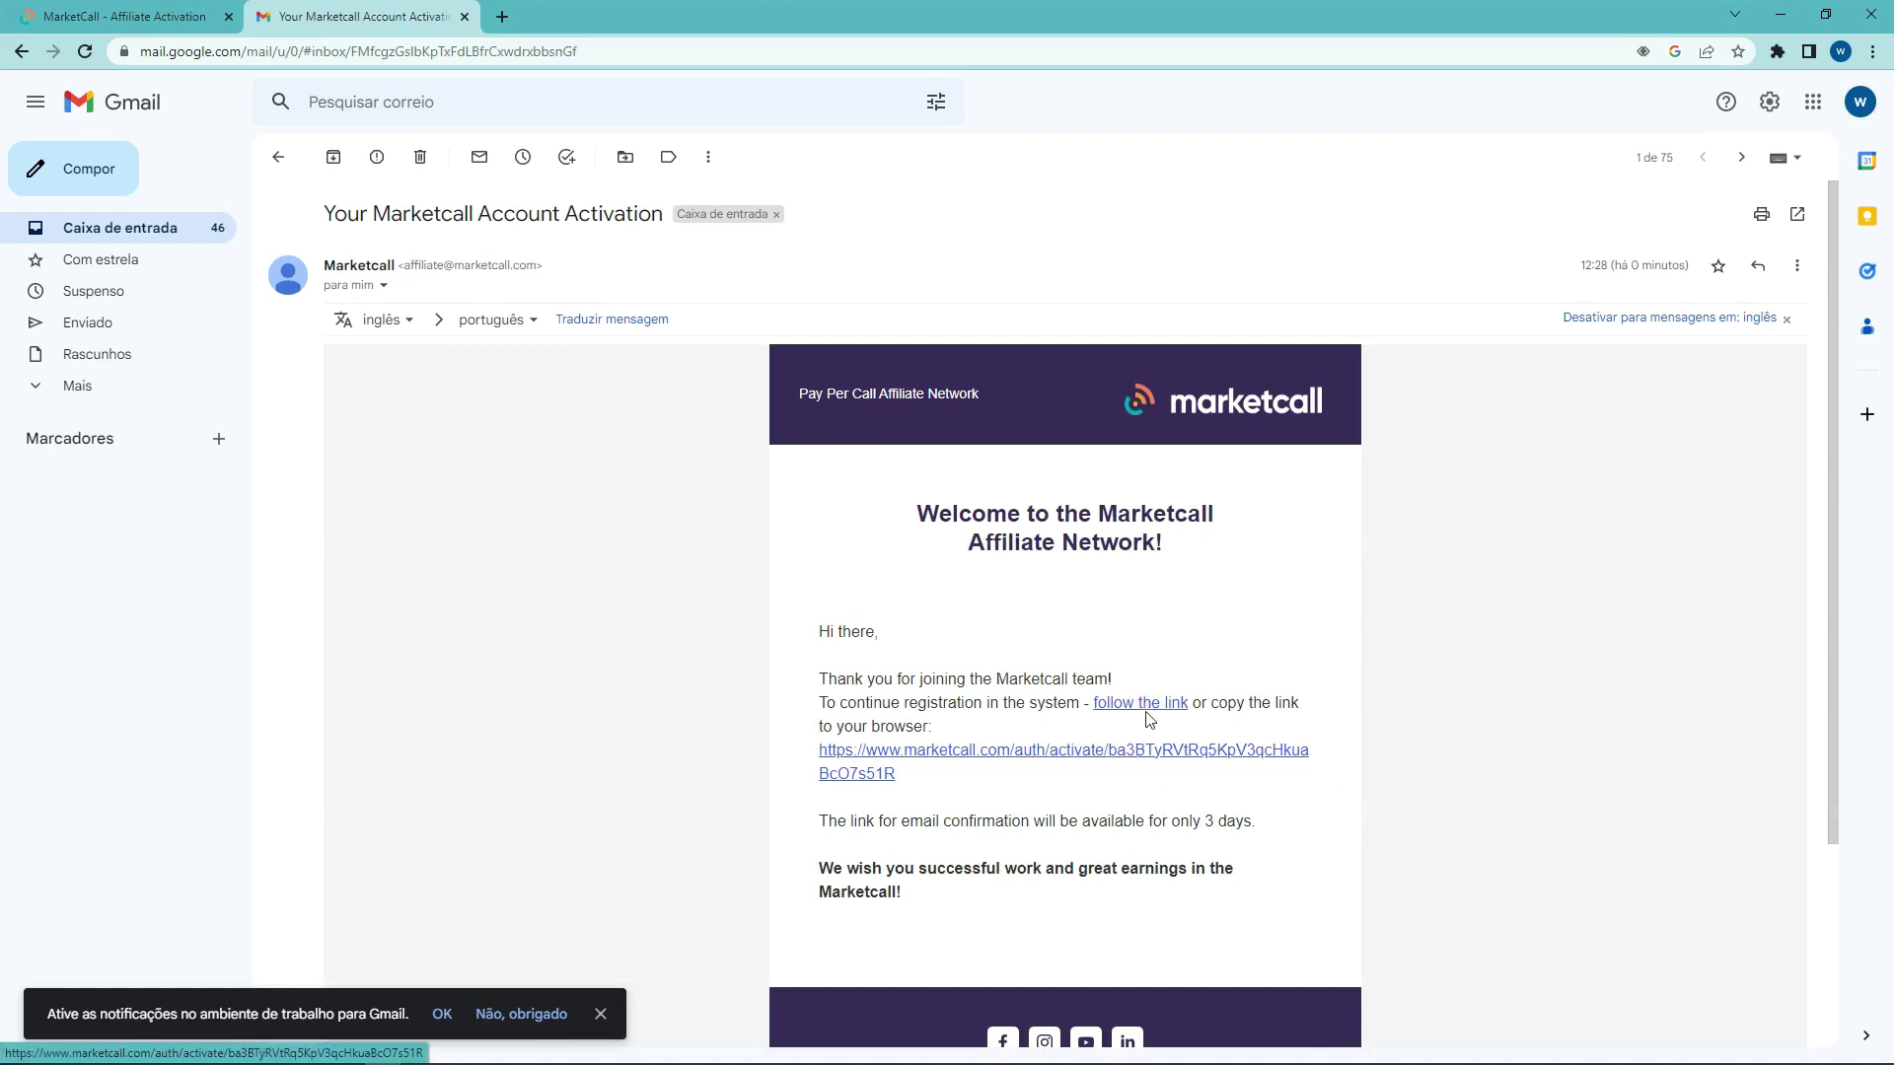
Step: Follow the activation email's link to verify the email and reach the traffic-sources questionnaire
left_click(1149, 708)
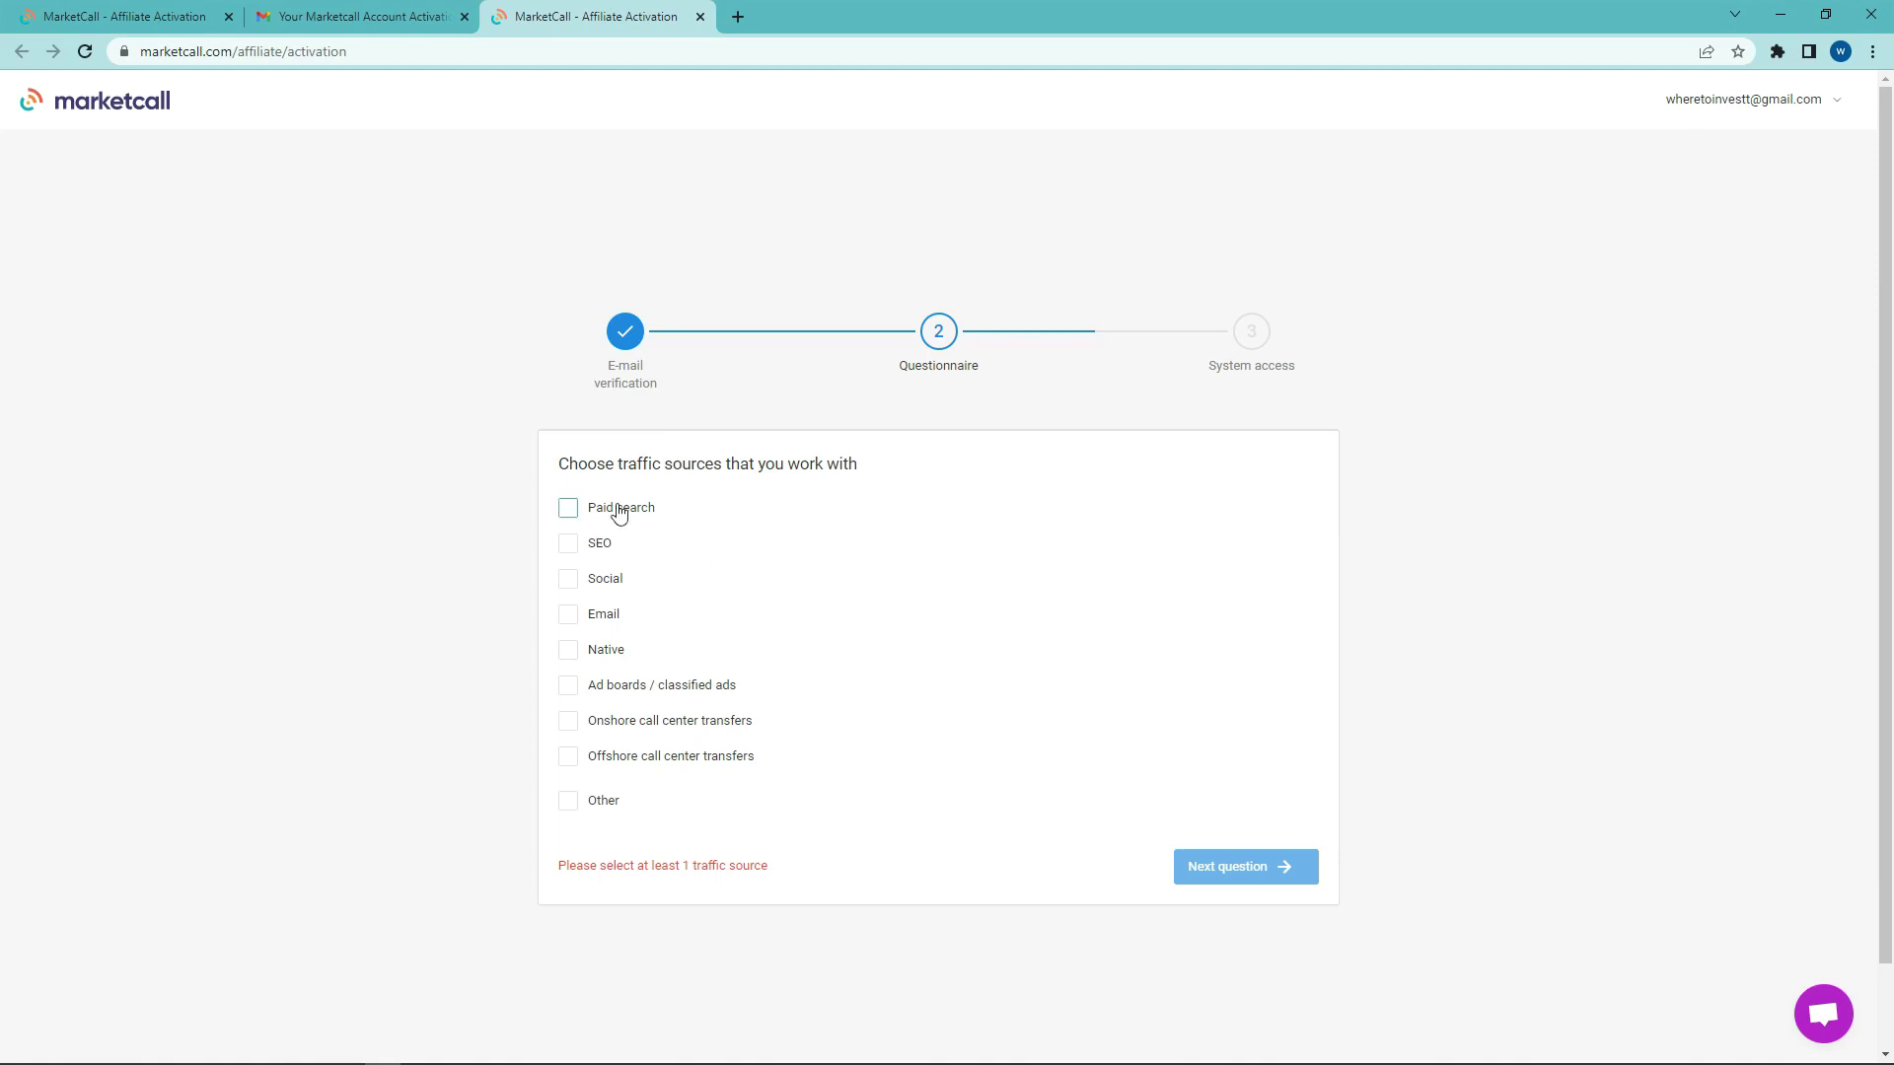
Step: Select Paid search and Social as traffic sources and go to the next question
left_click(617, 512)
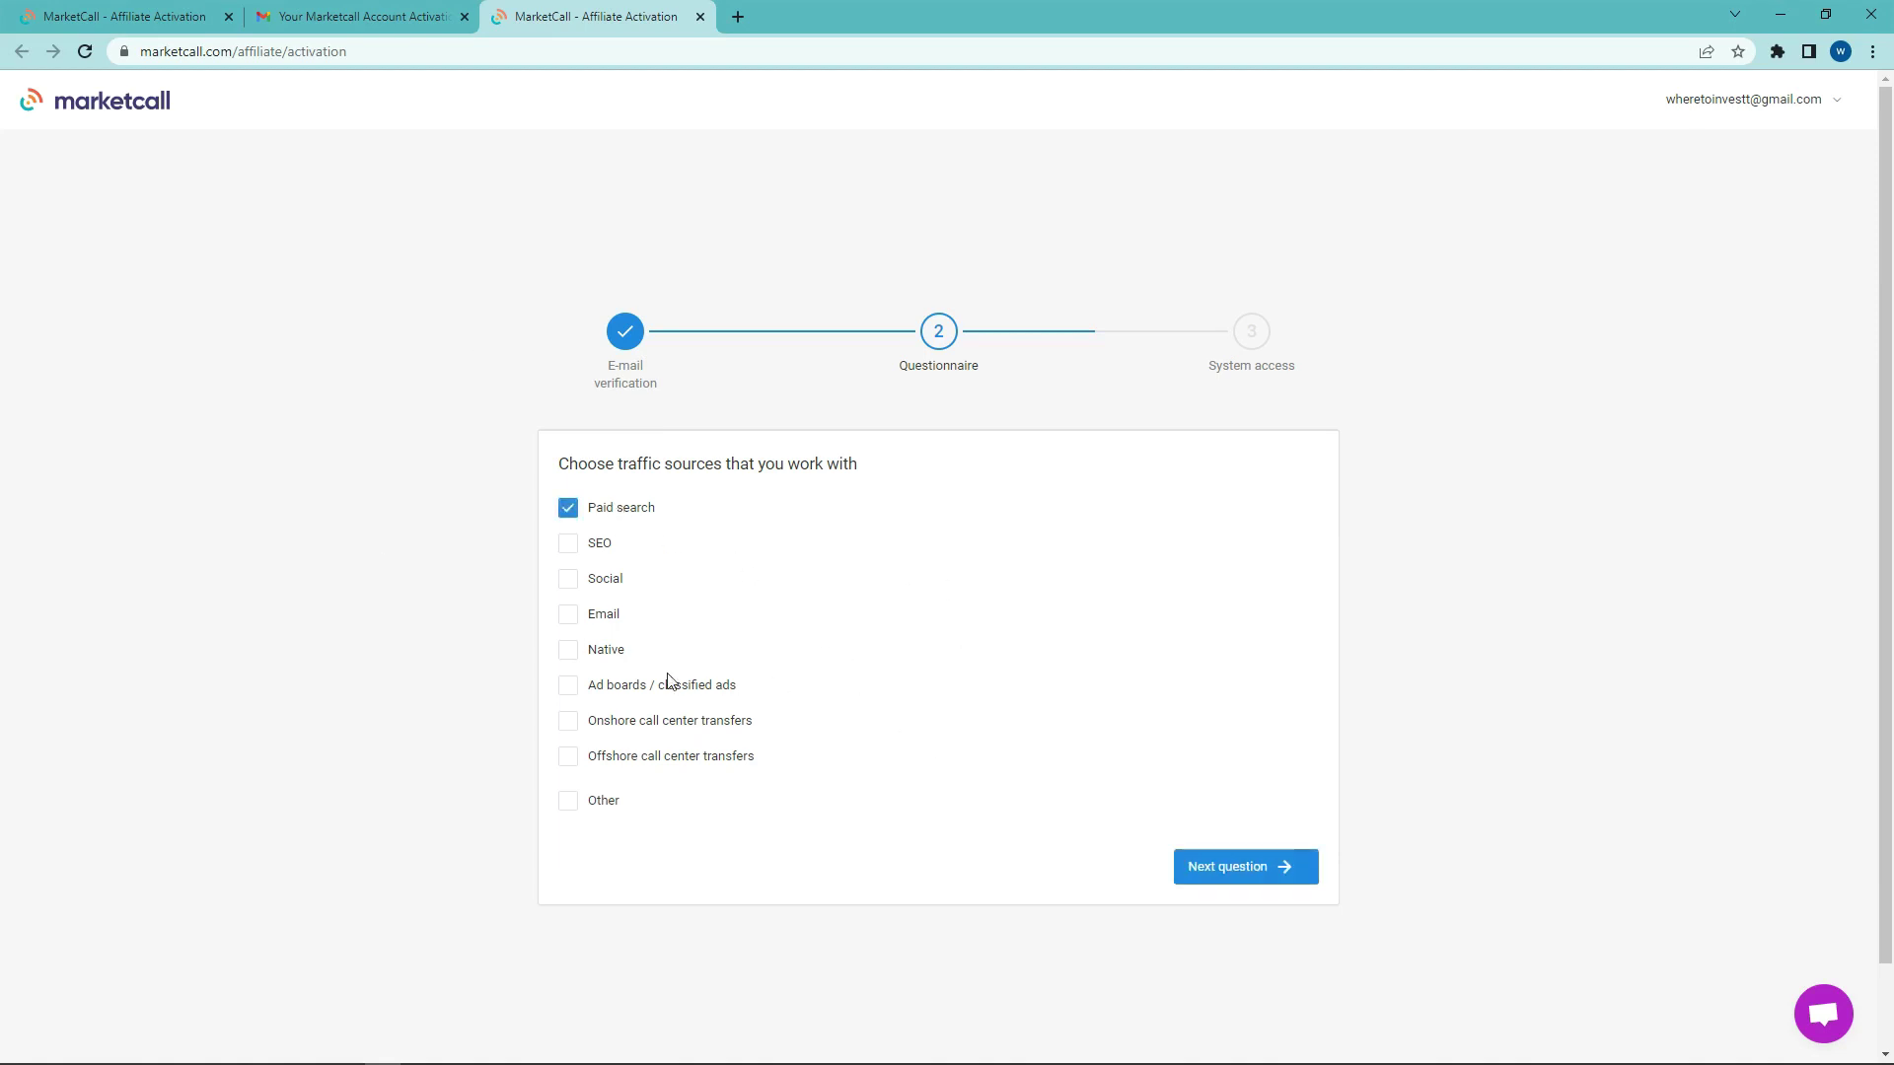
left_click(607, 582)
left_click(1269, 867)
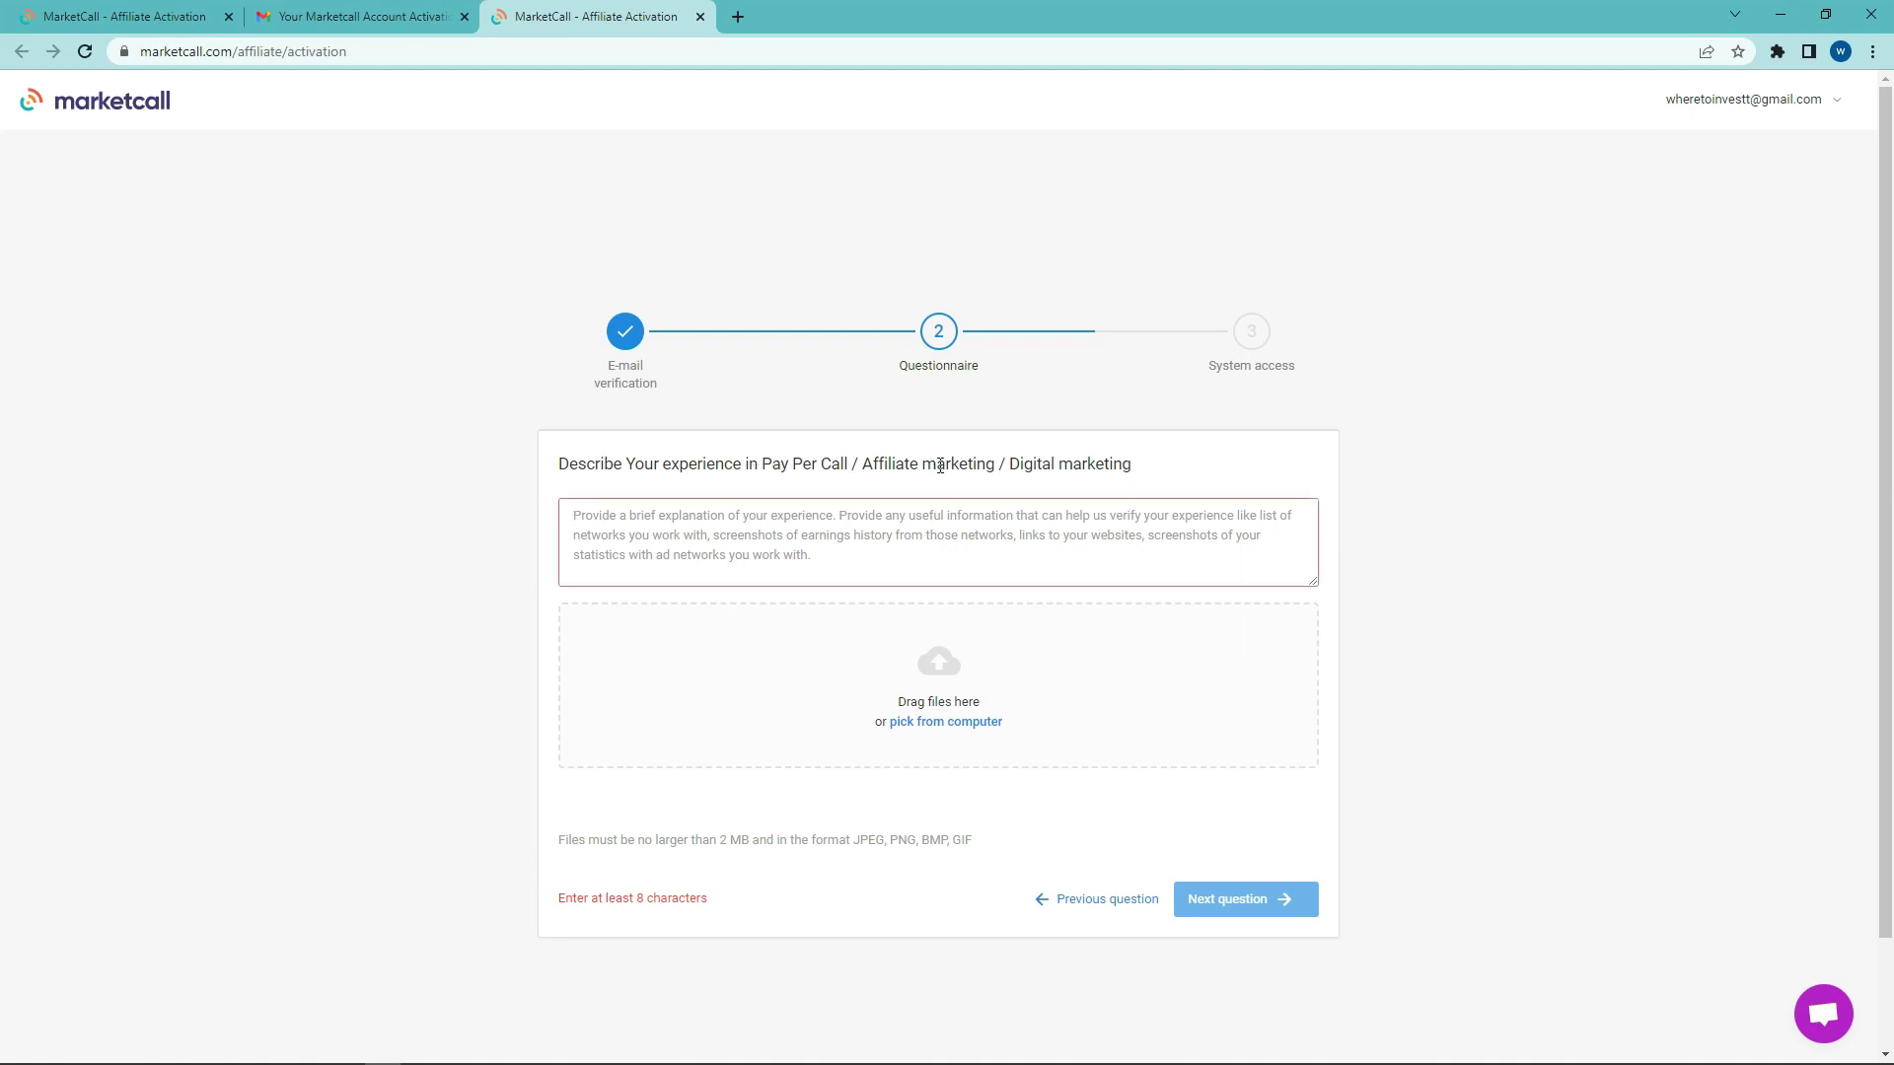
Step: Enter a short placeholder experience description and open the file picker for attachments
left_click_drag(1024, 463, 1051, 464)
left_click(1133, 475)
left_click(1041, 571)
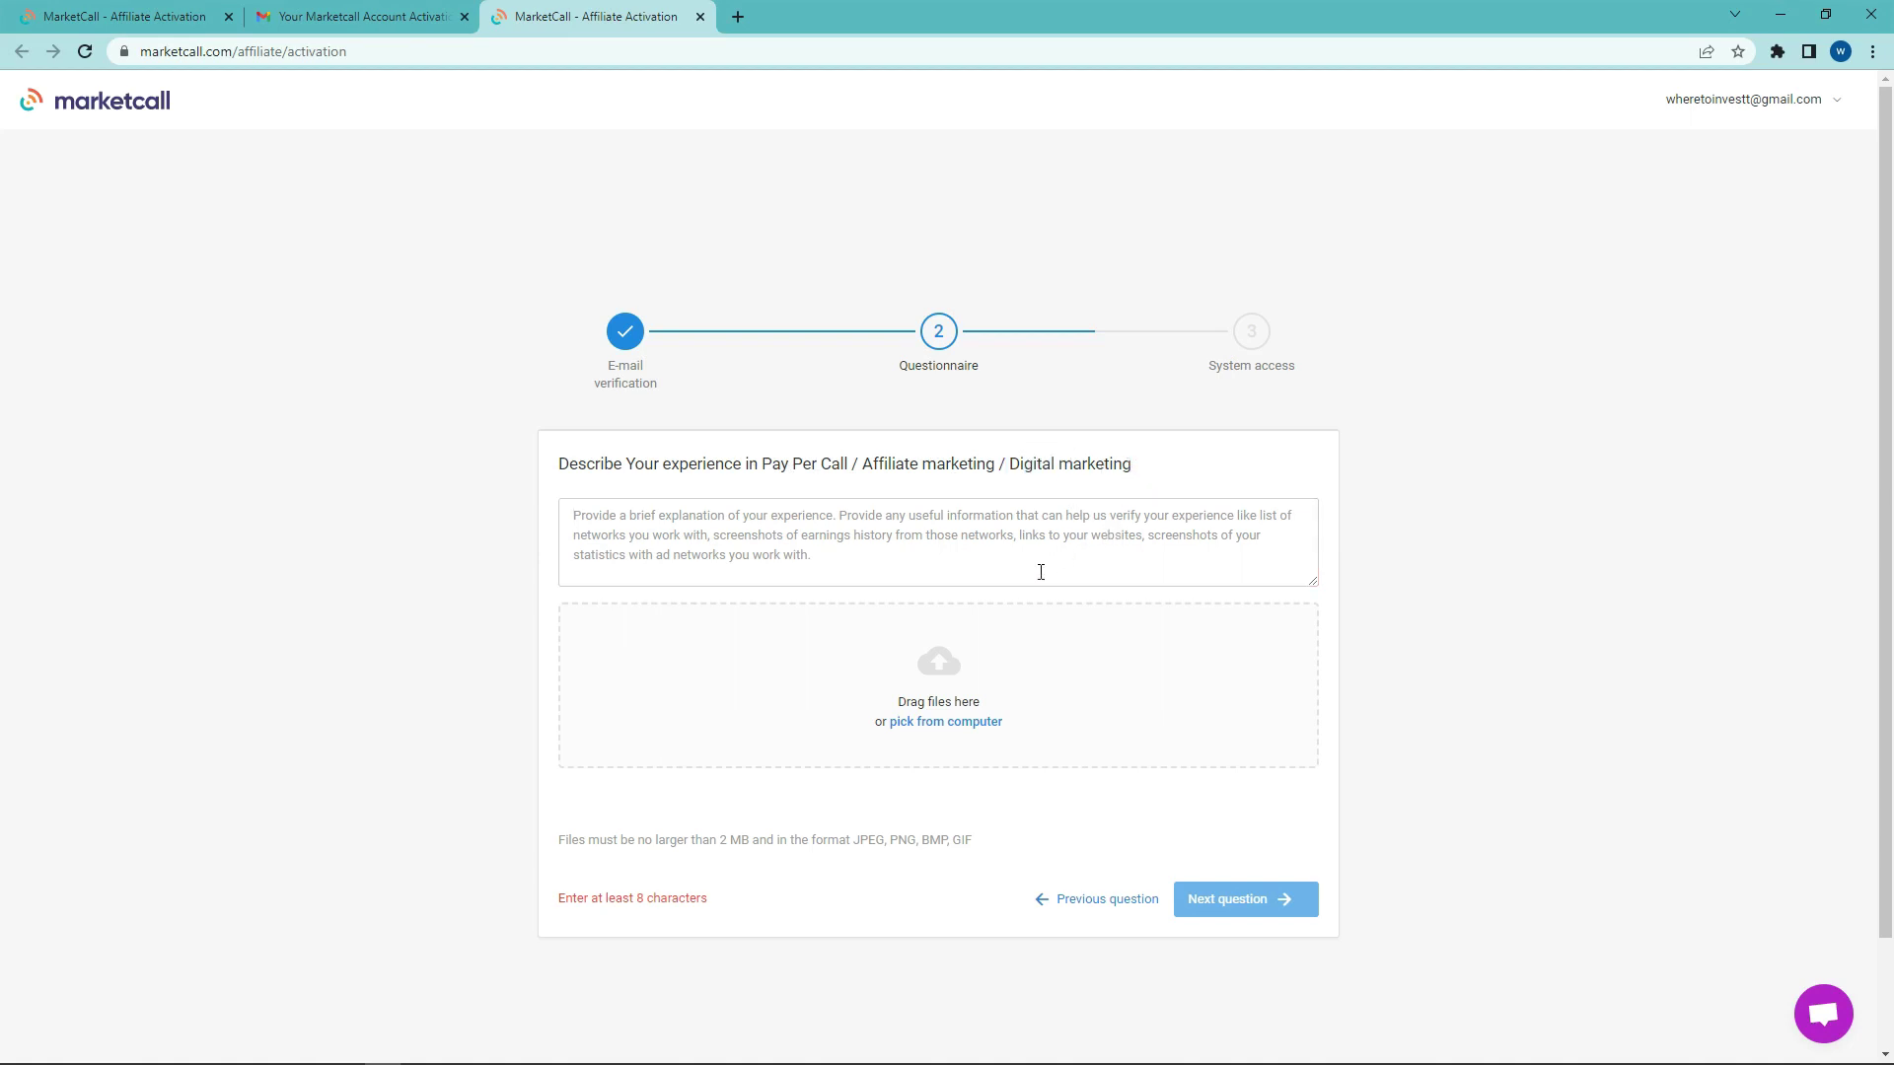
type("knsdlnksdkn")
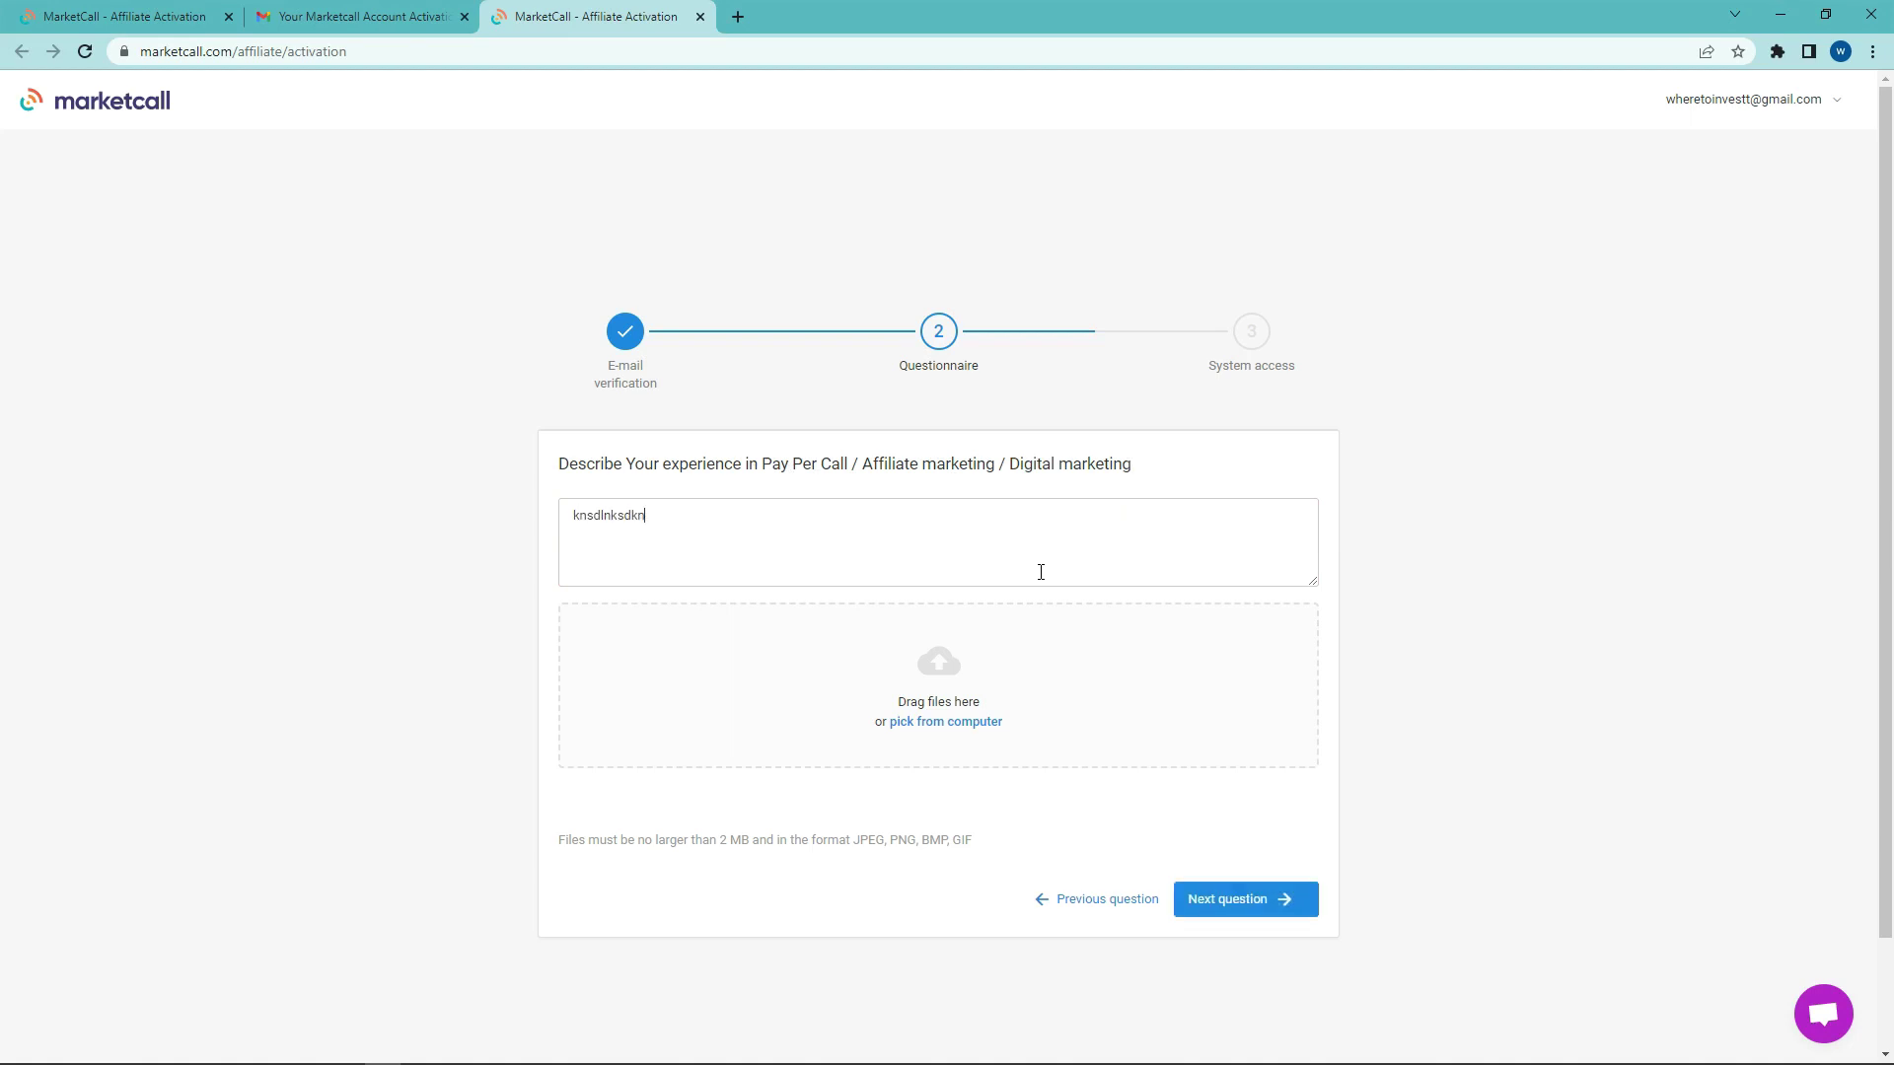
type(" diidd")
key("Return")
left_click(960, 722)
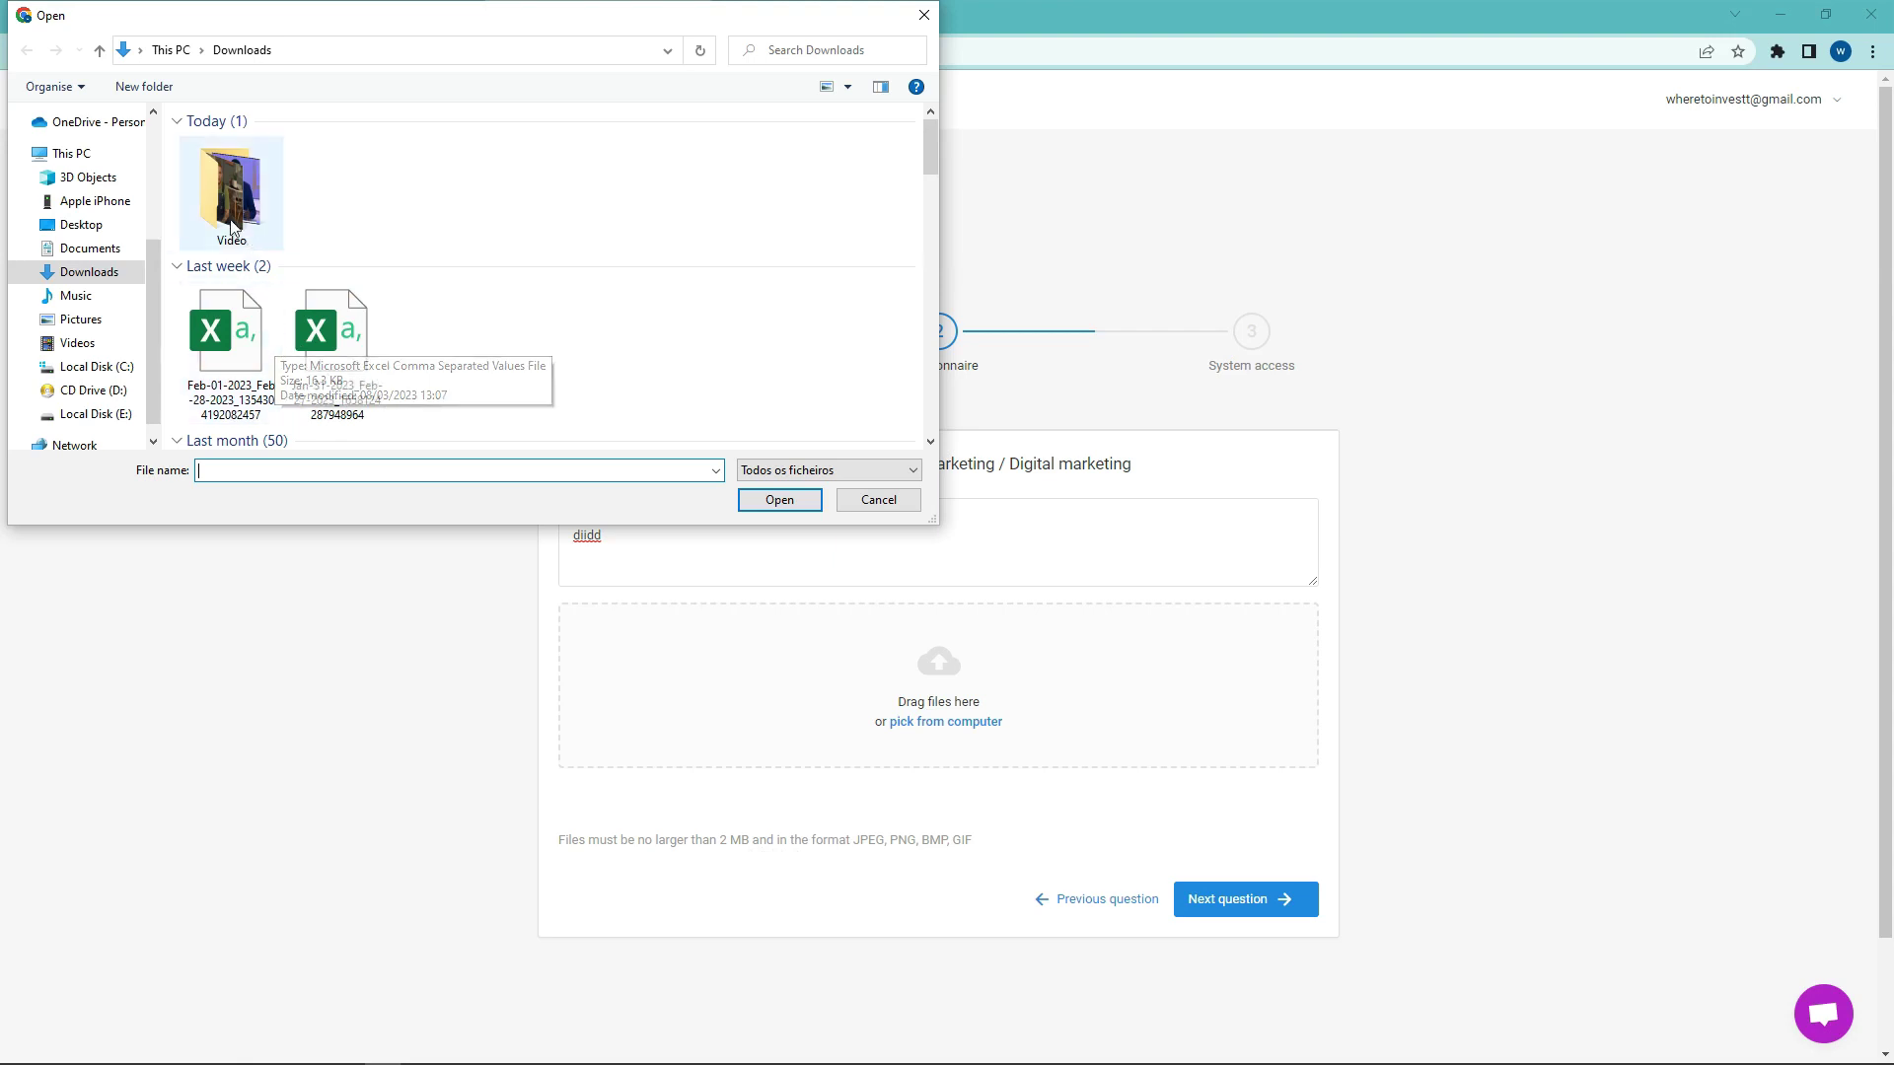
mouse_move(82, 272)
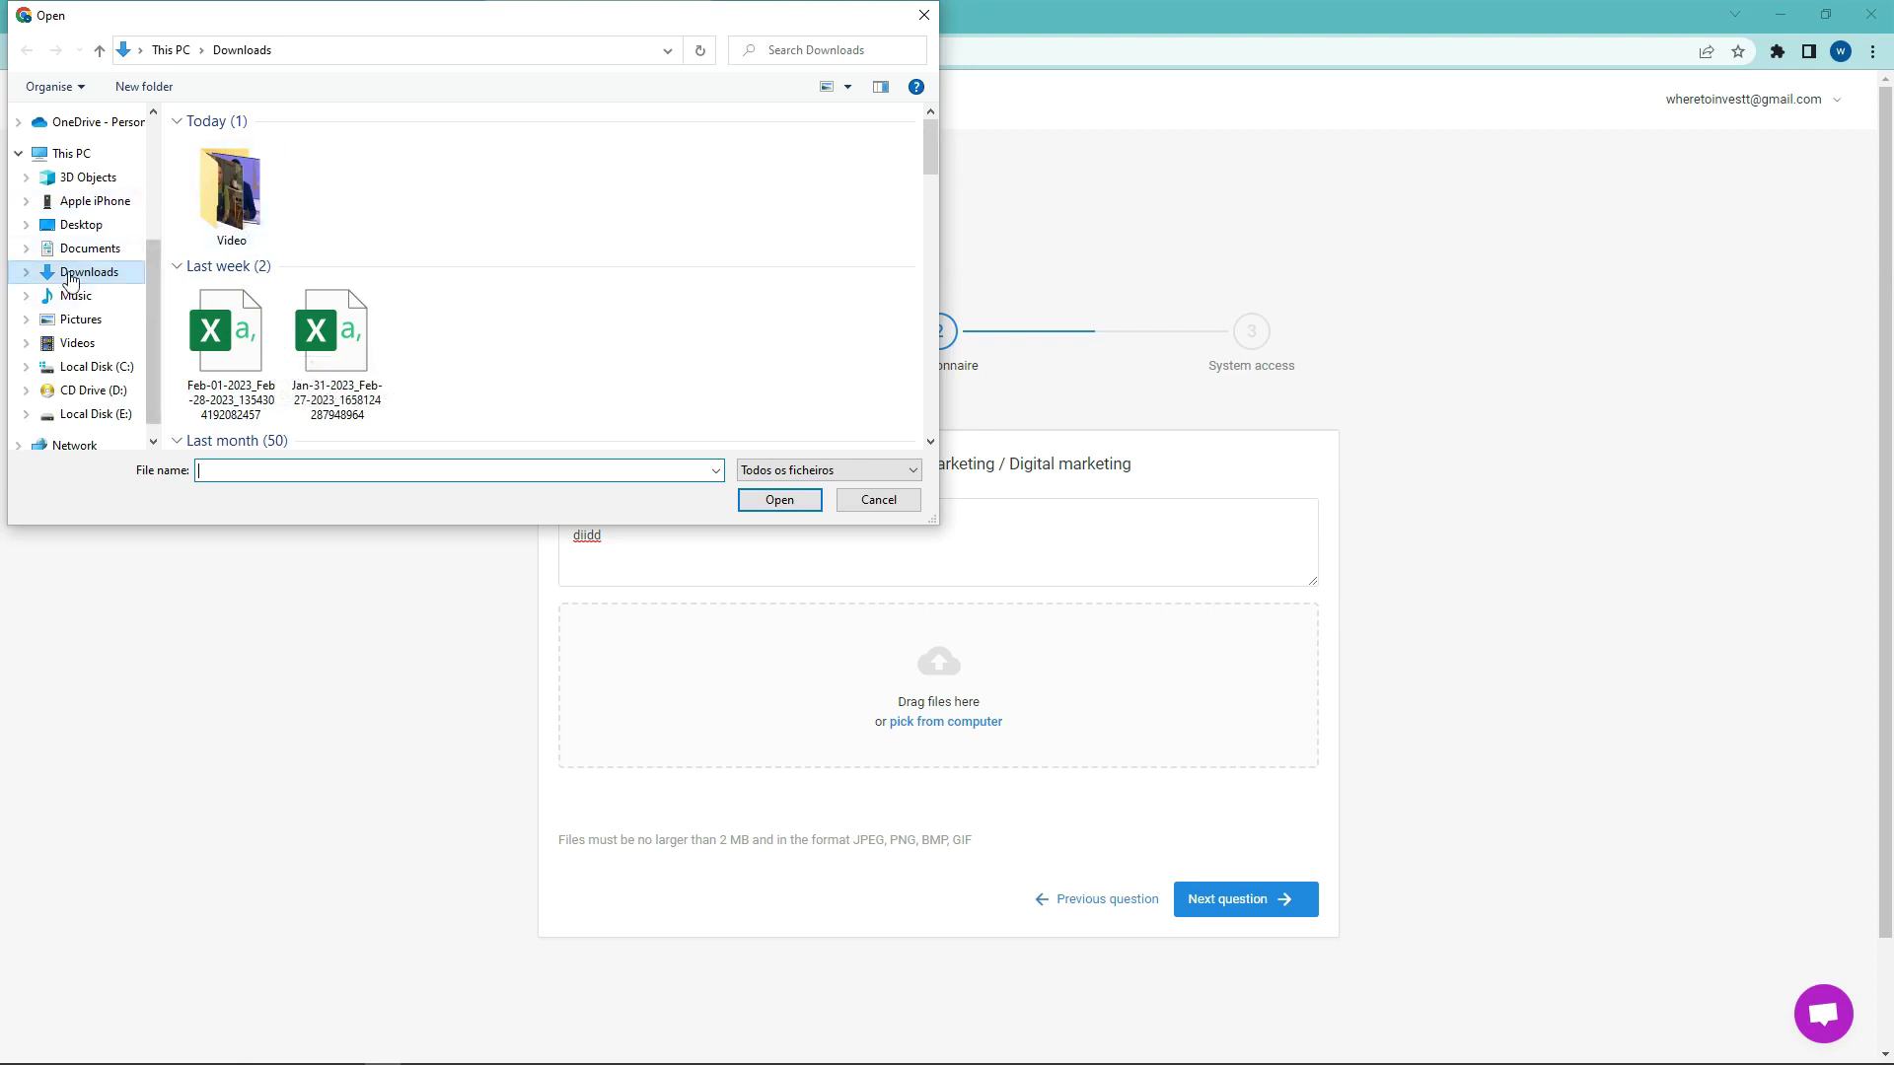
Step: Attach the 'Ad 1 Previw - Google Ads' image from the Pictures folder
left_click(81, 319)
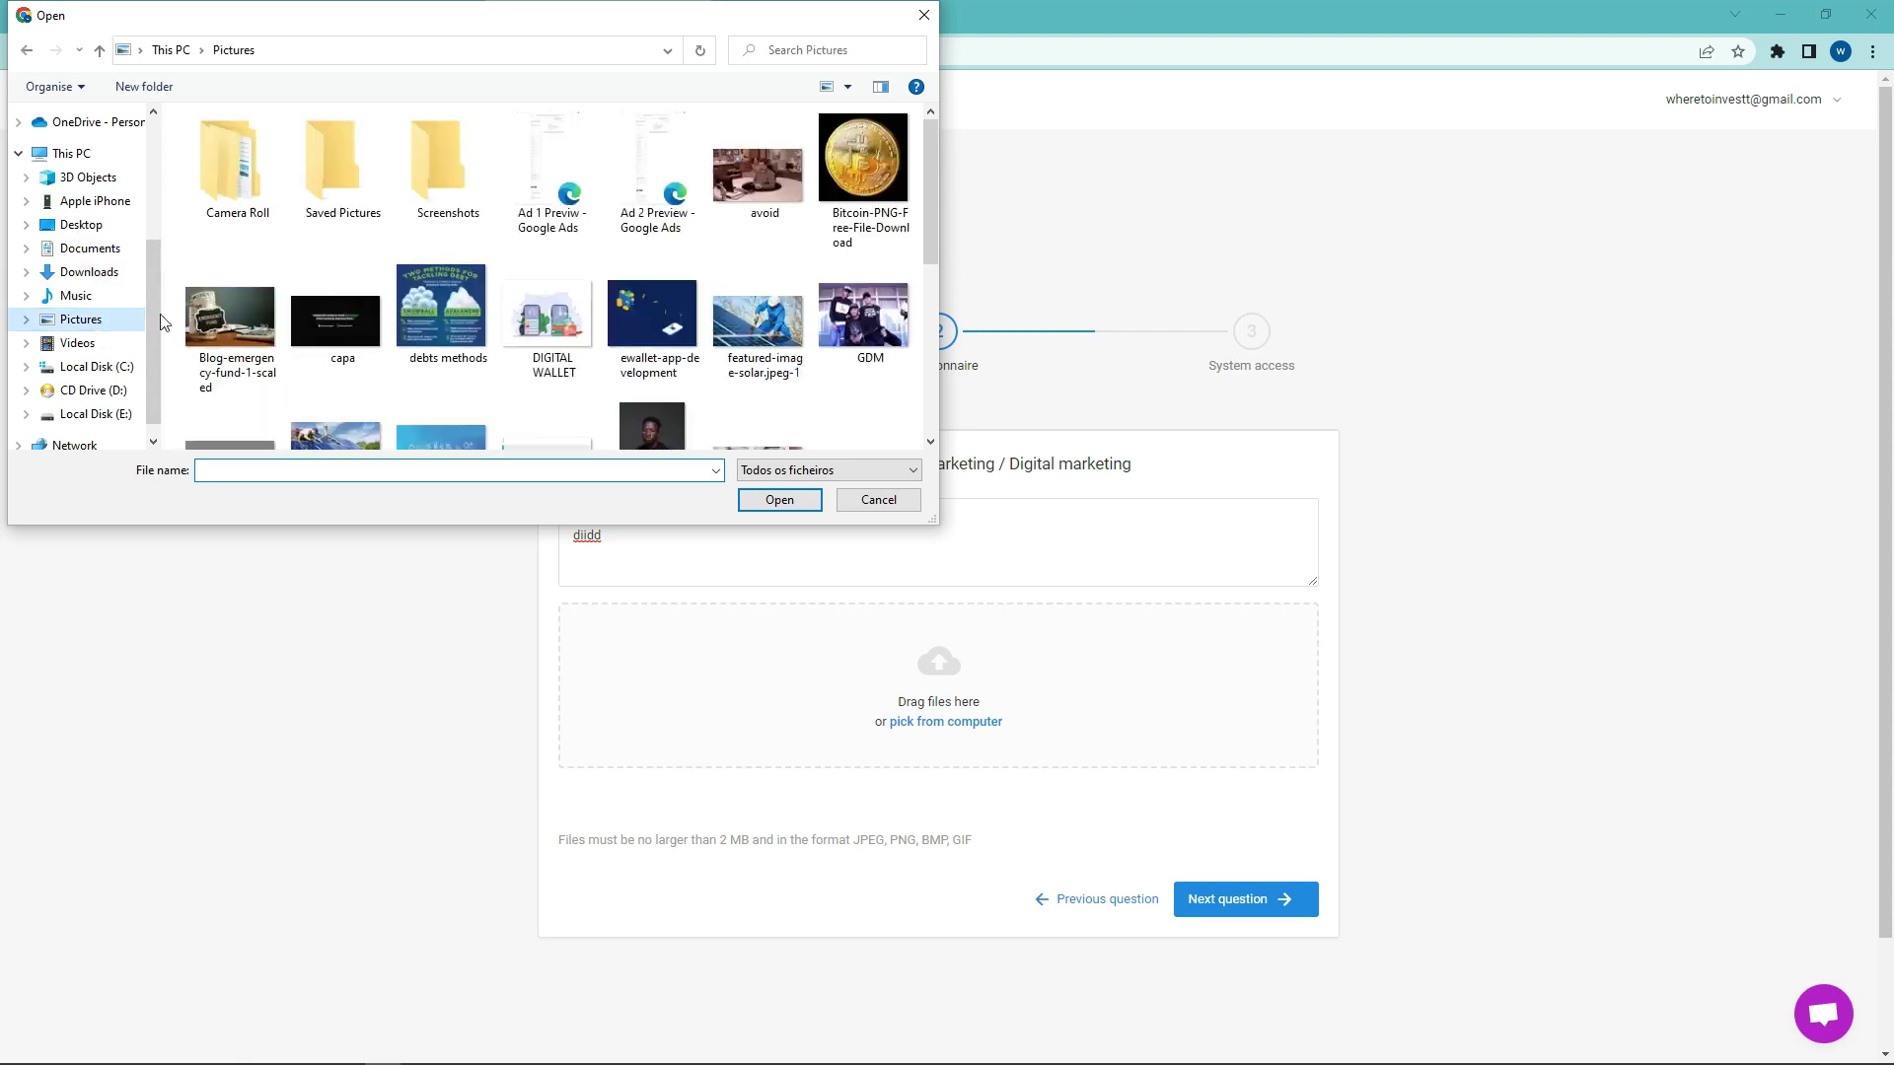
left_click(549, 171)
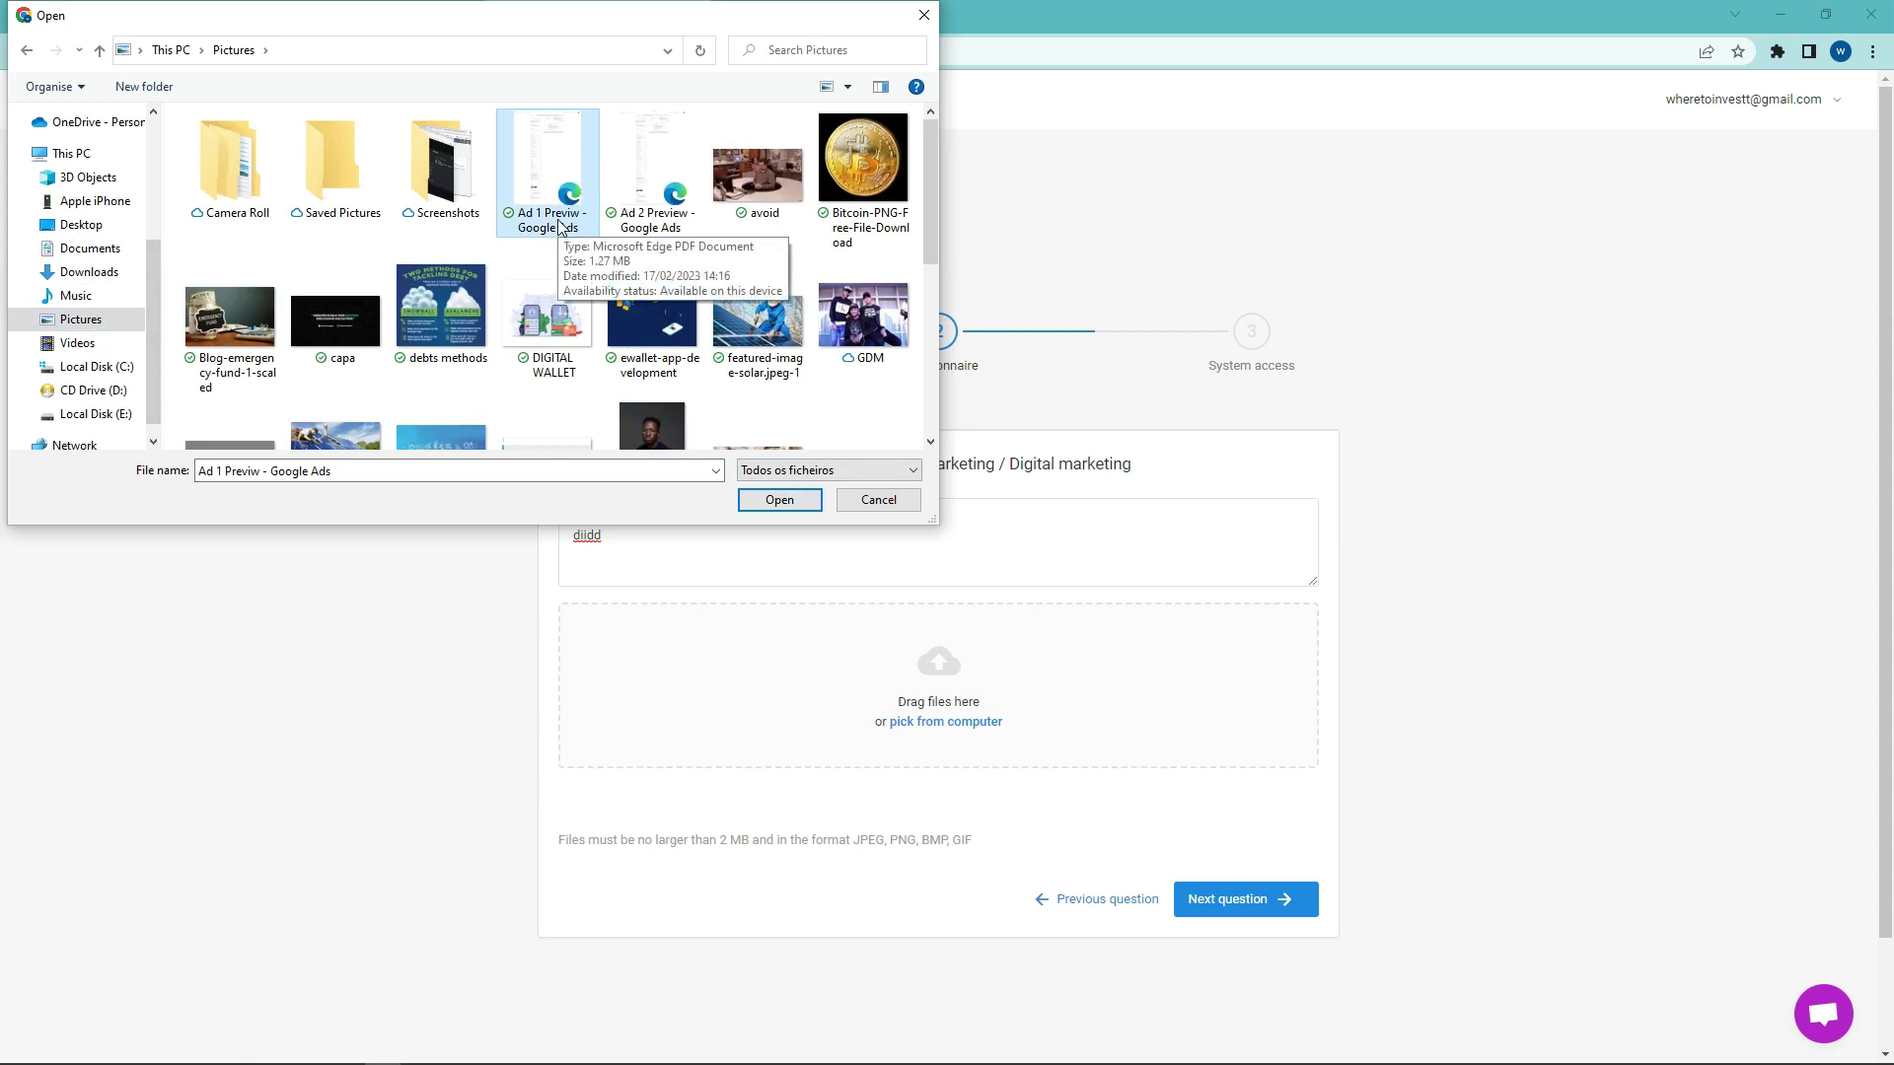
left_click(778, 499)
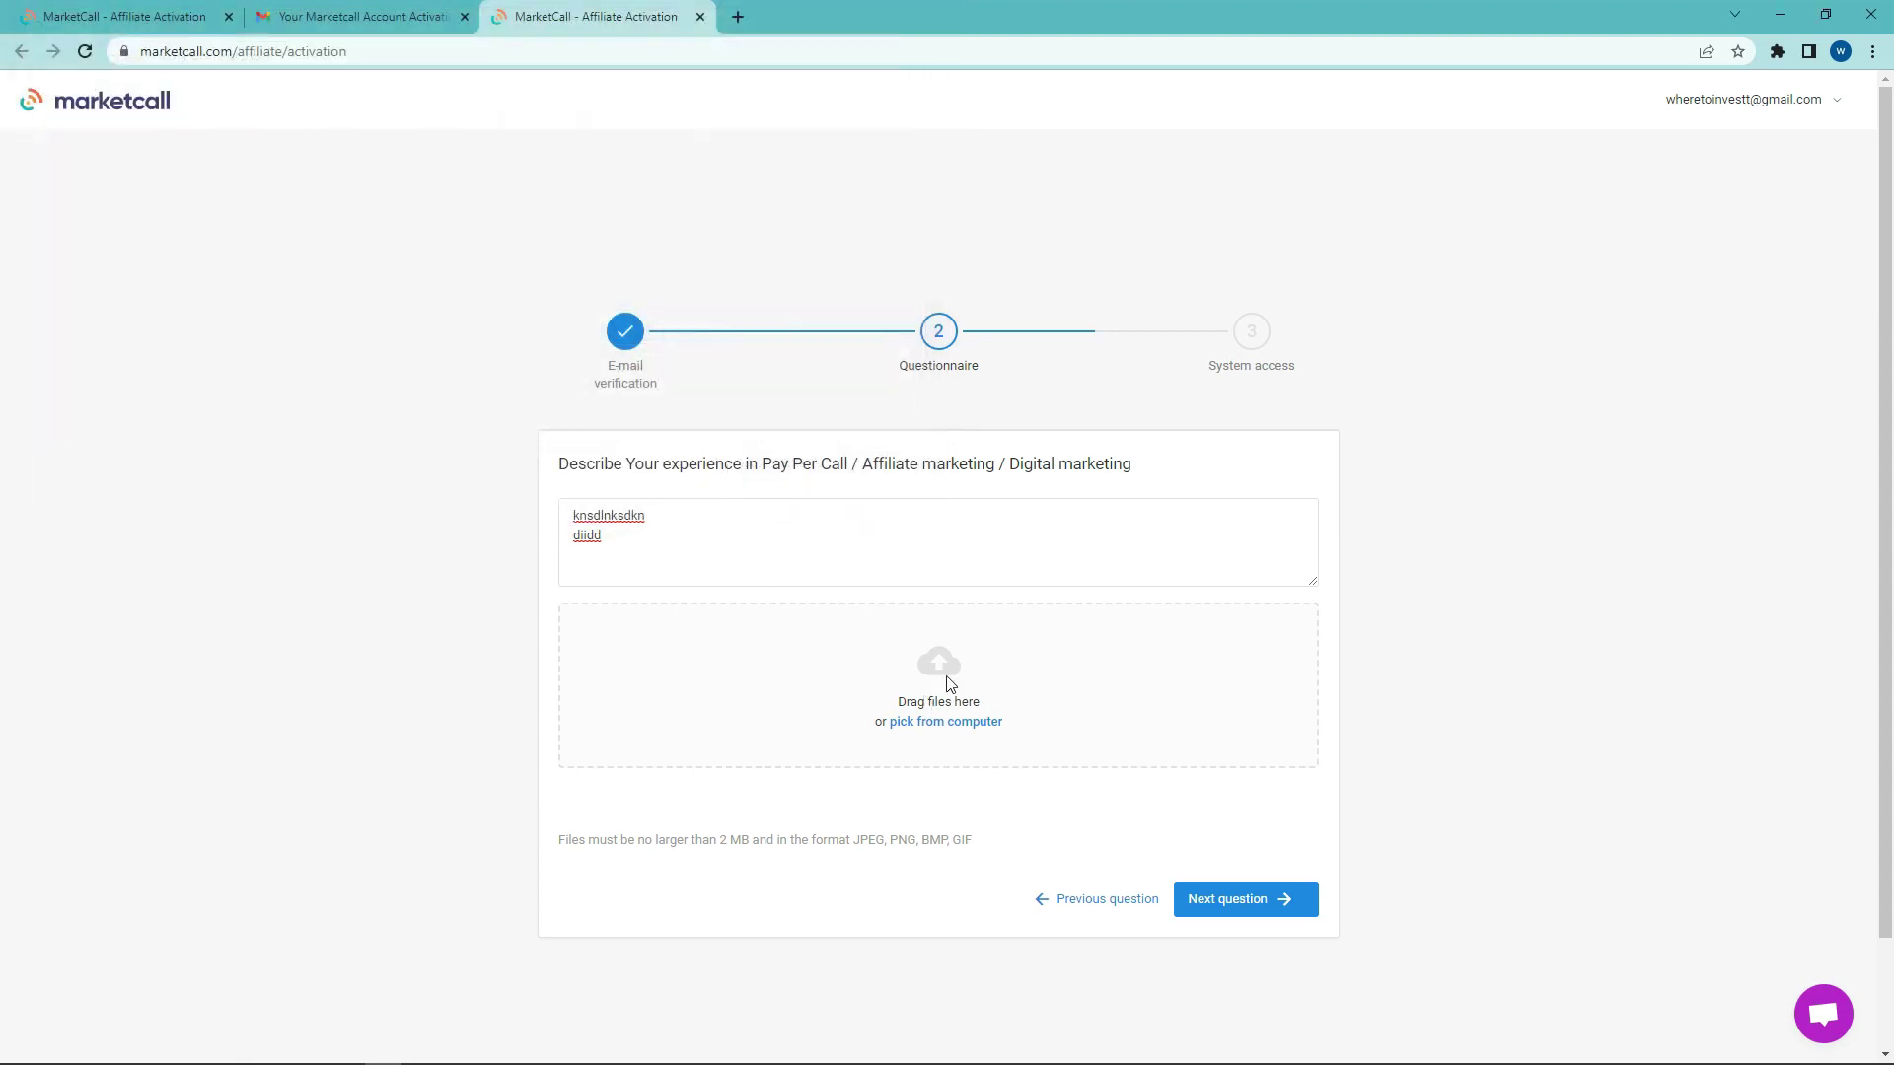
scroll(1000, 723, "down", 1)
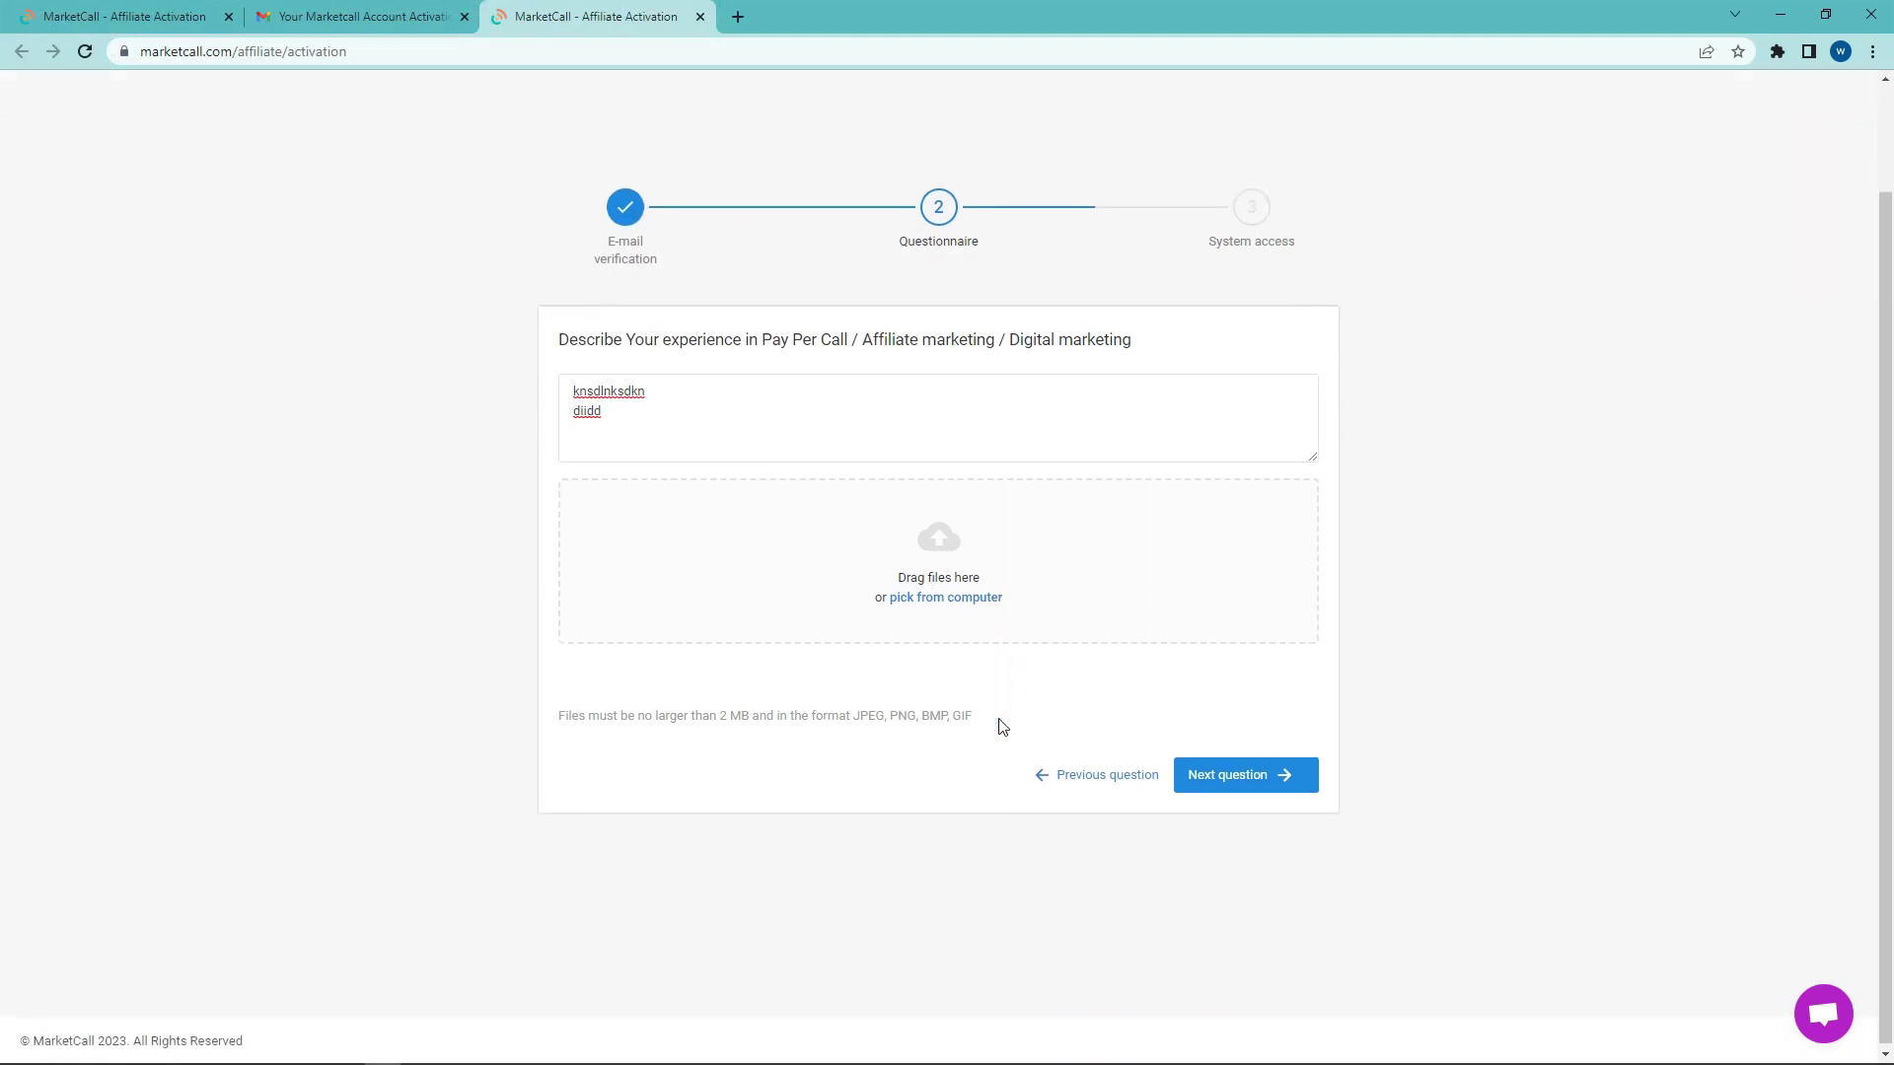
Step: Upload the 2023-01-17 screenshot from the Pictures Screenshots folder
left_click(954, 599)
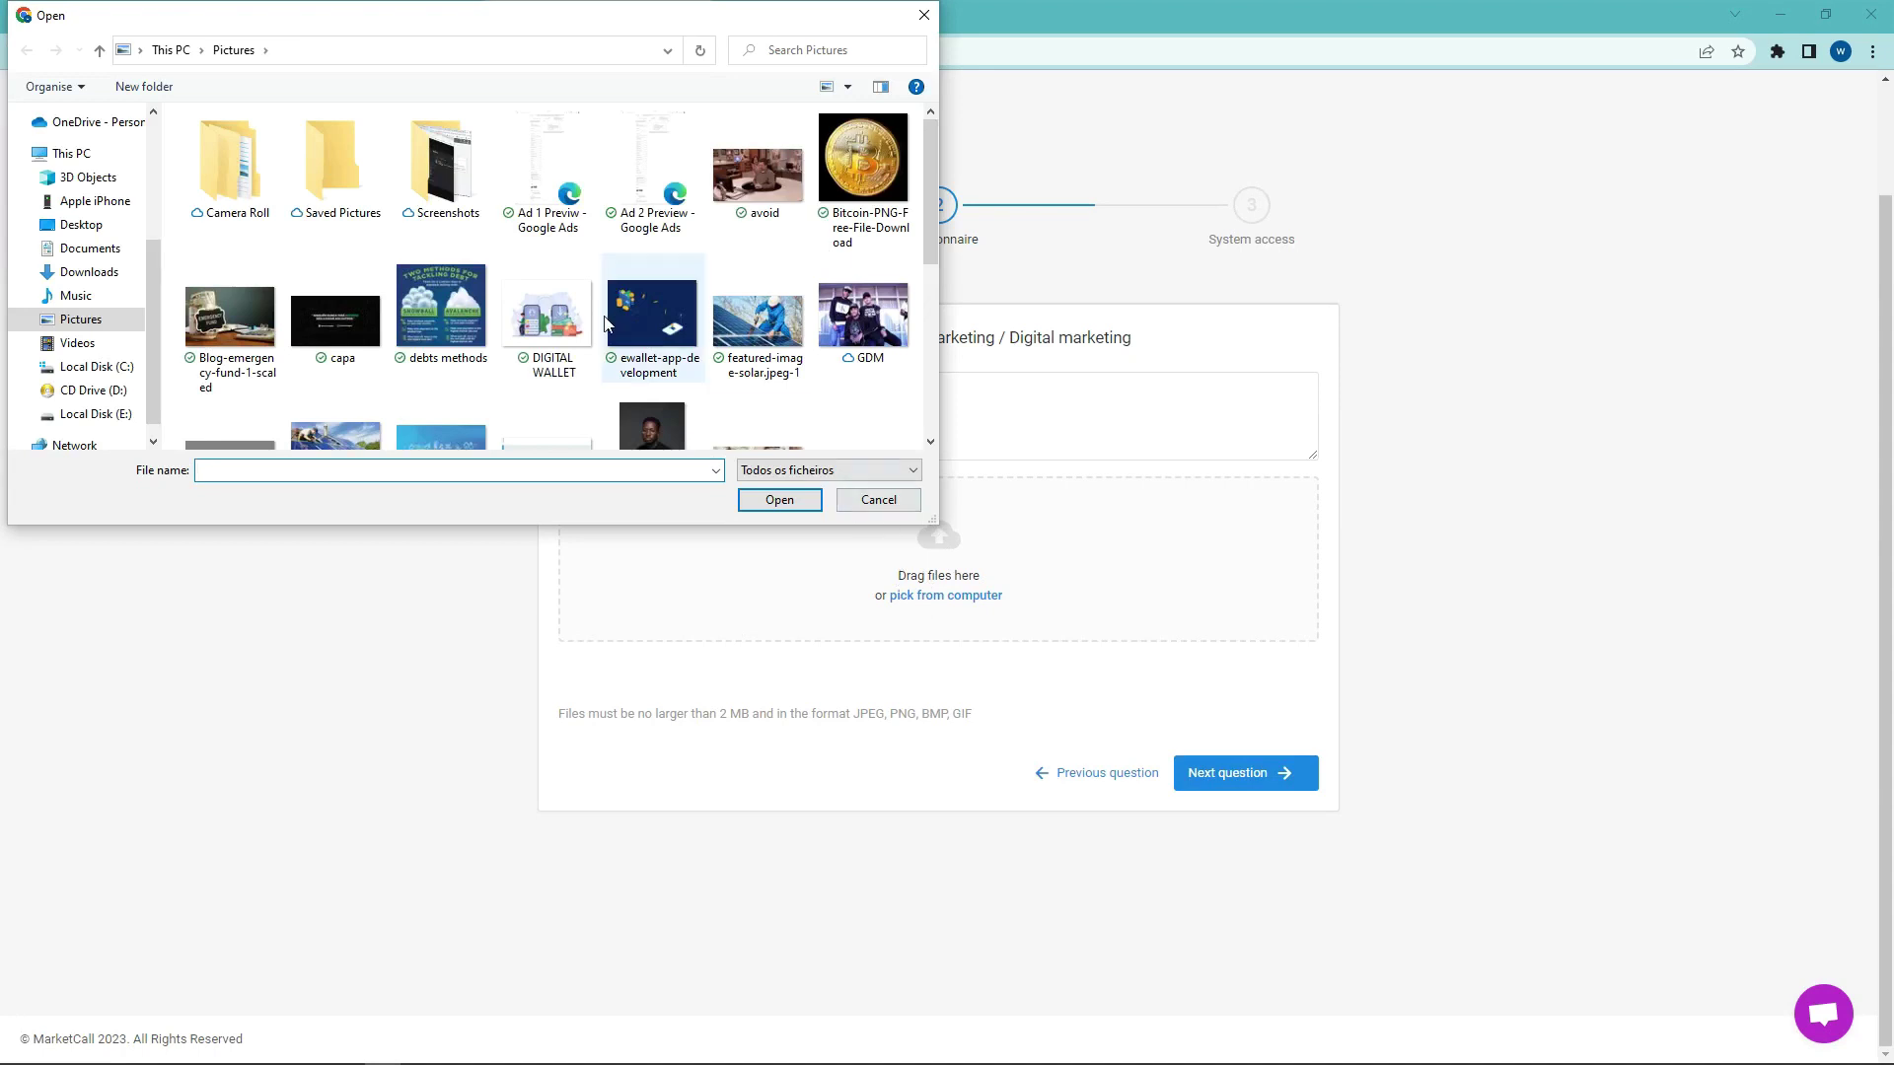
double_click(470, 186)
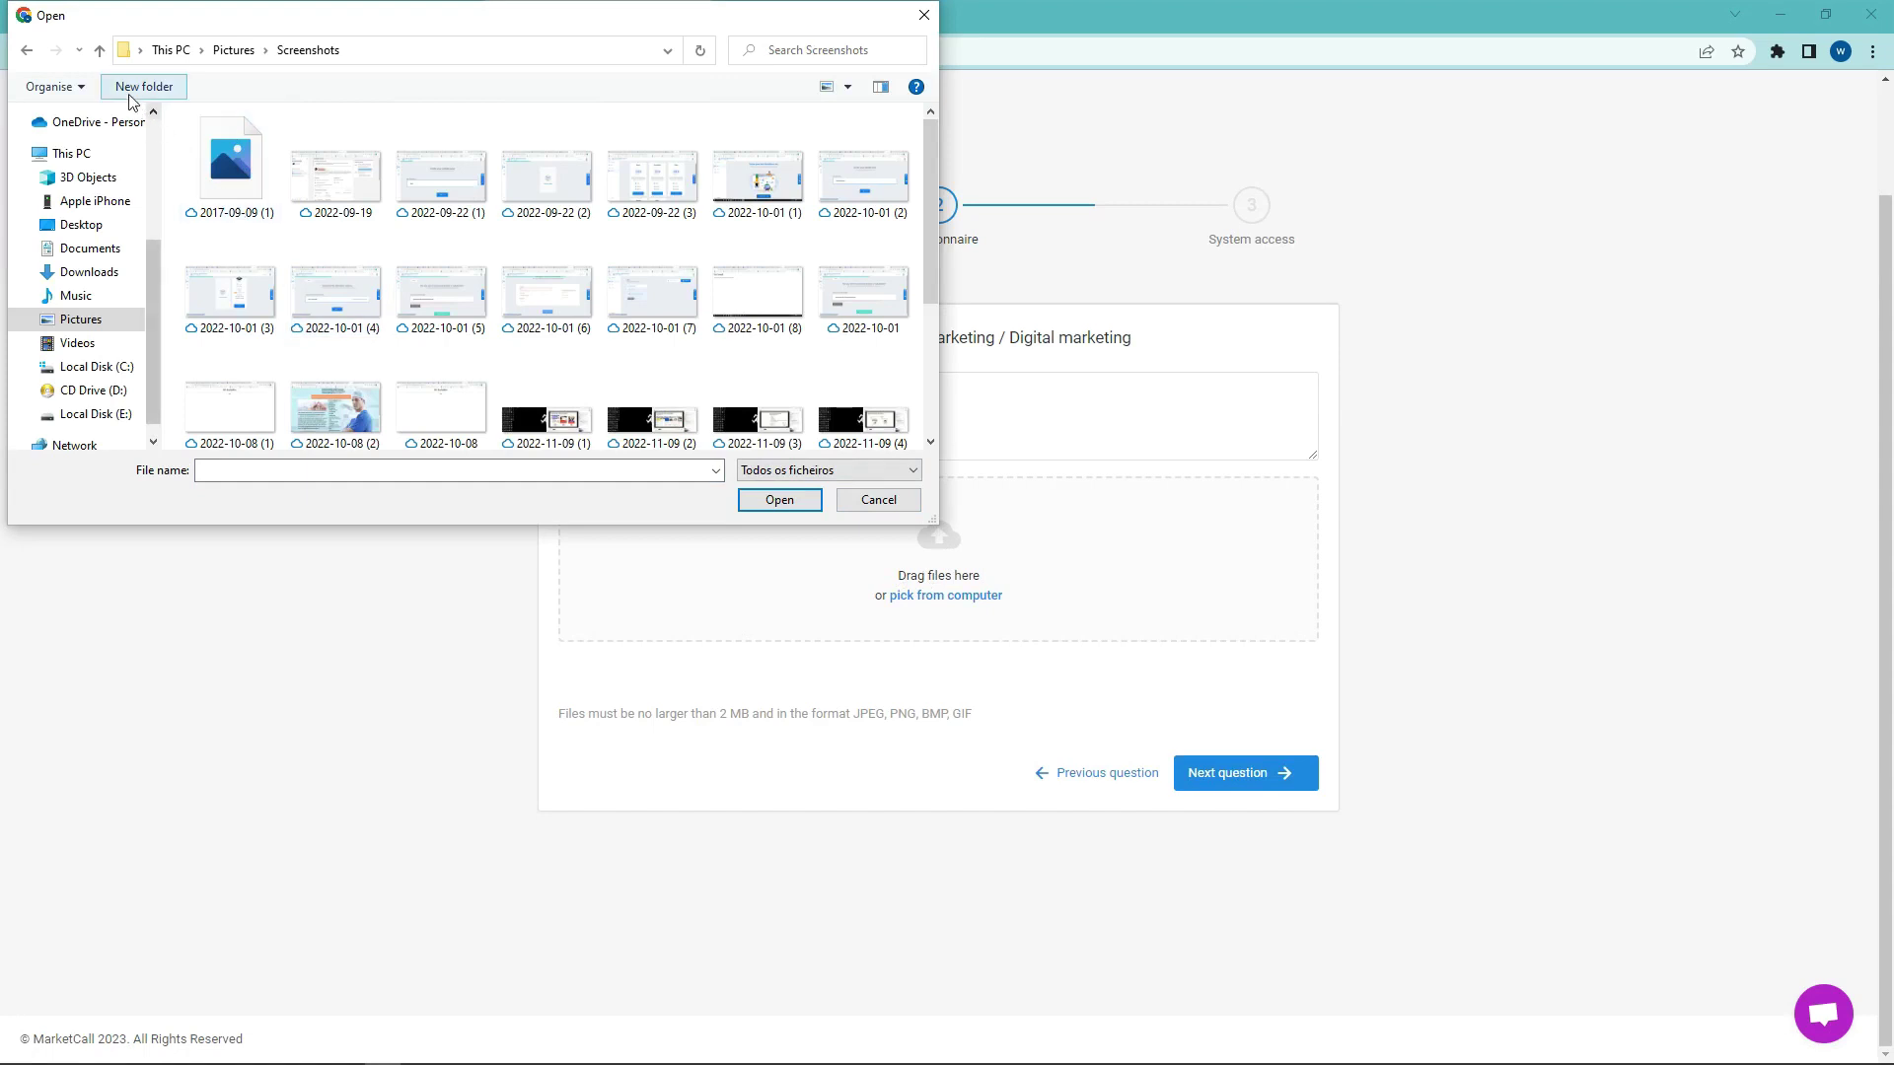
left_click(33, 51)
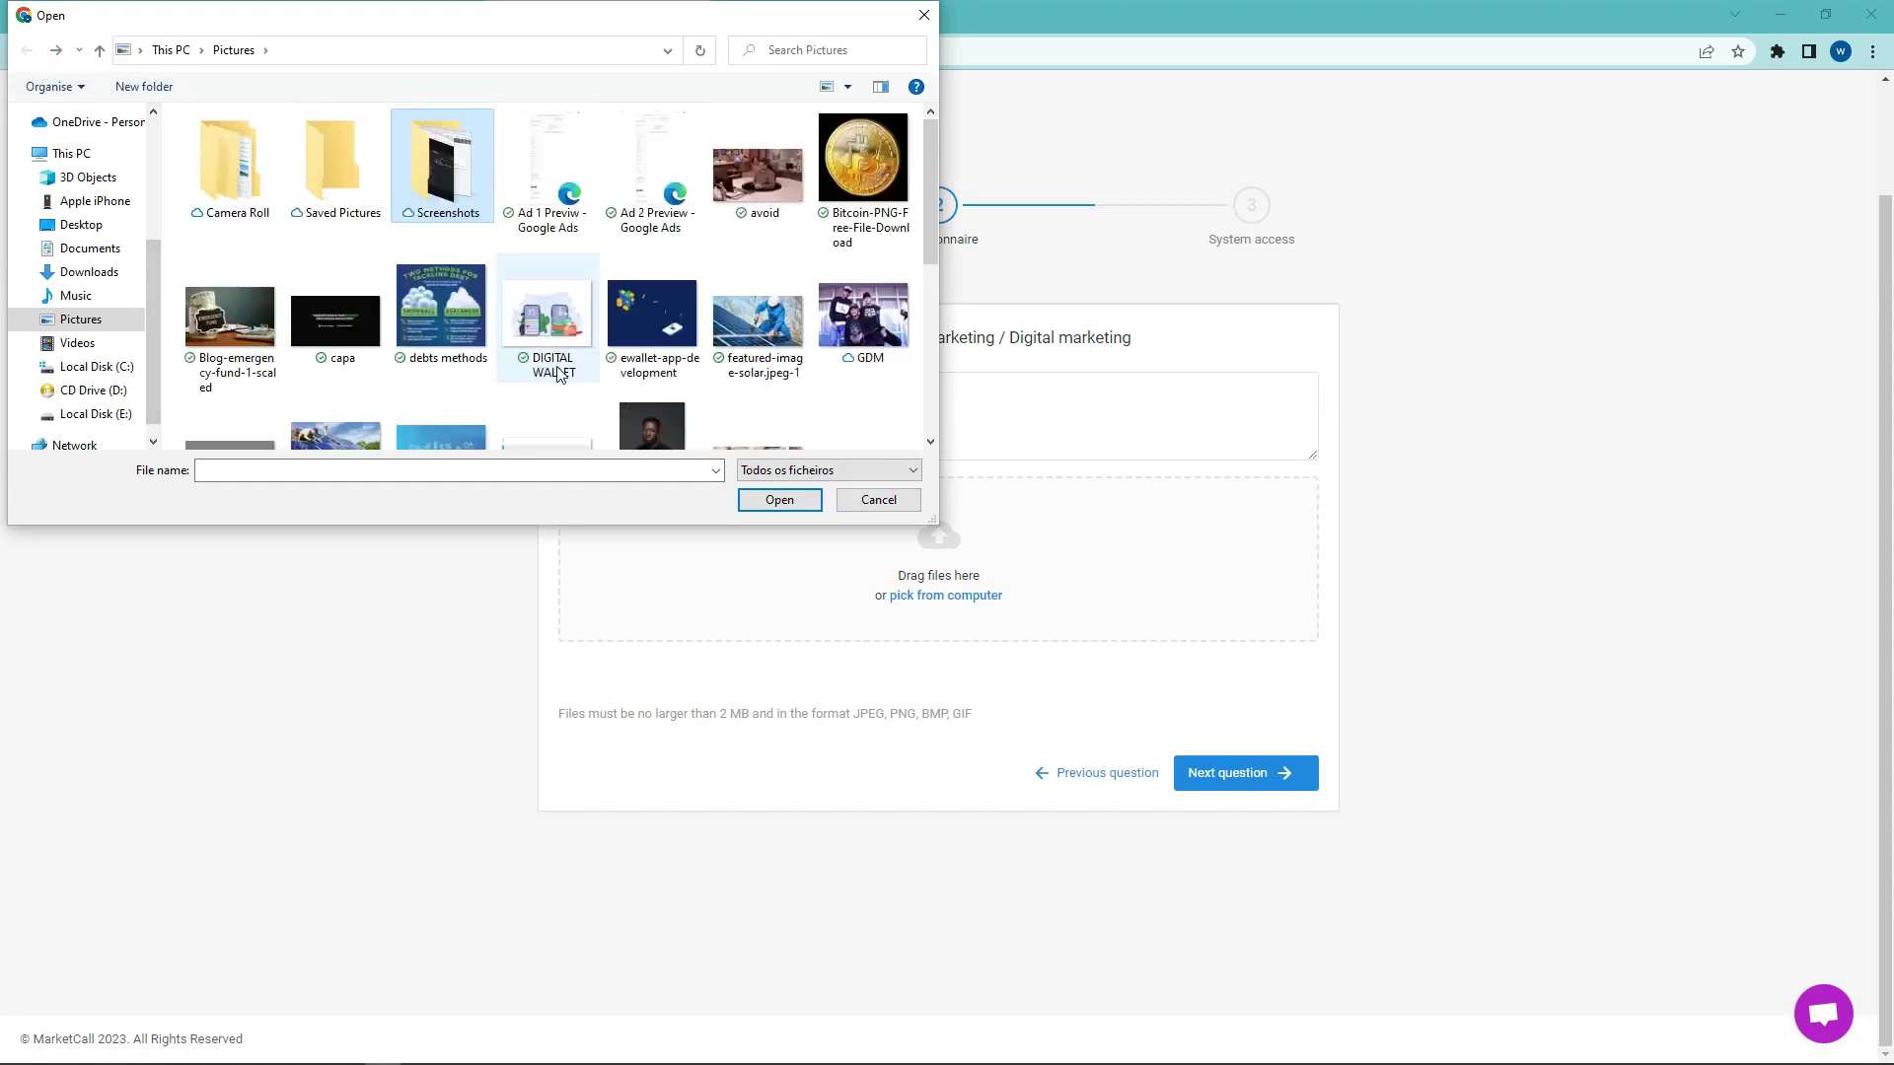
scroll(562, 375, "down", 2)
left_click(543, 399)
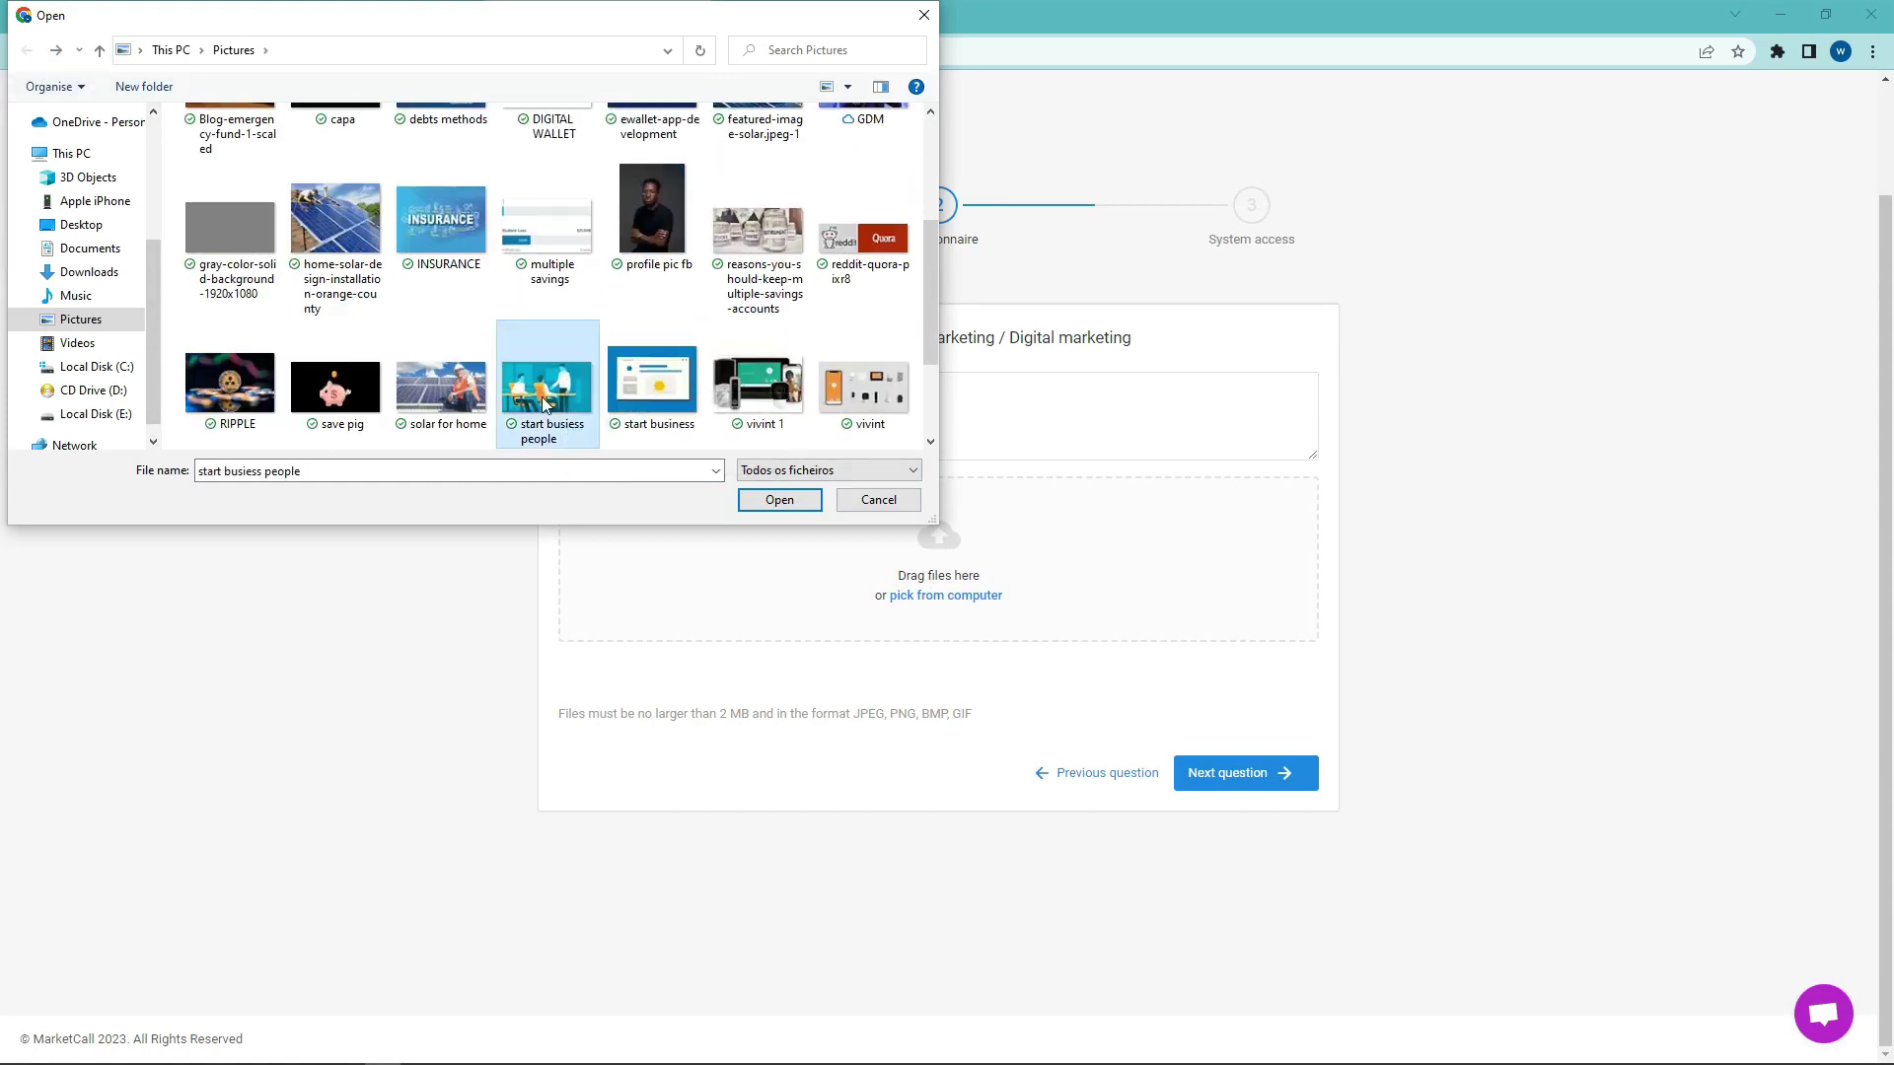
key("a")
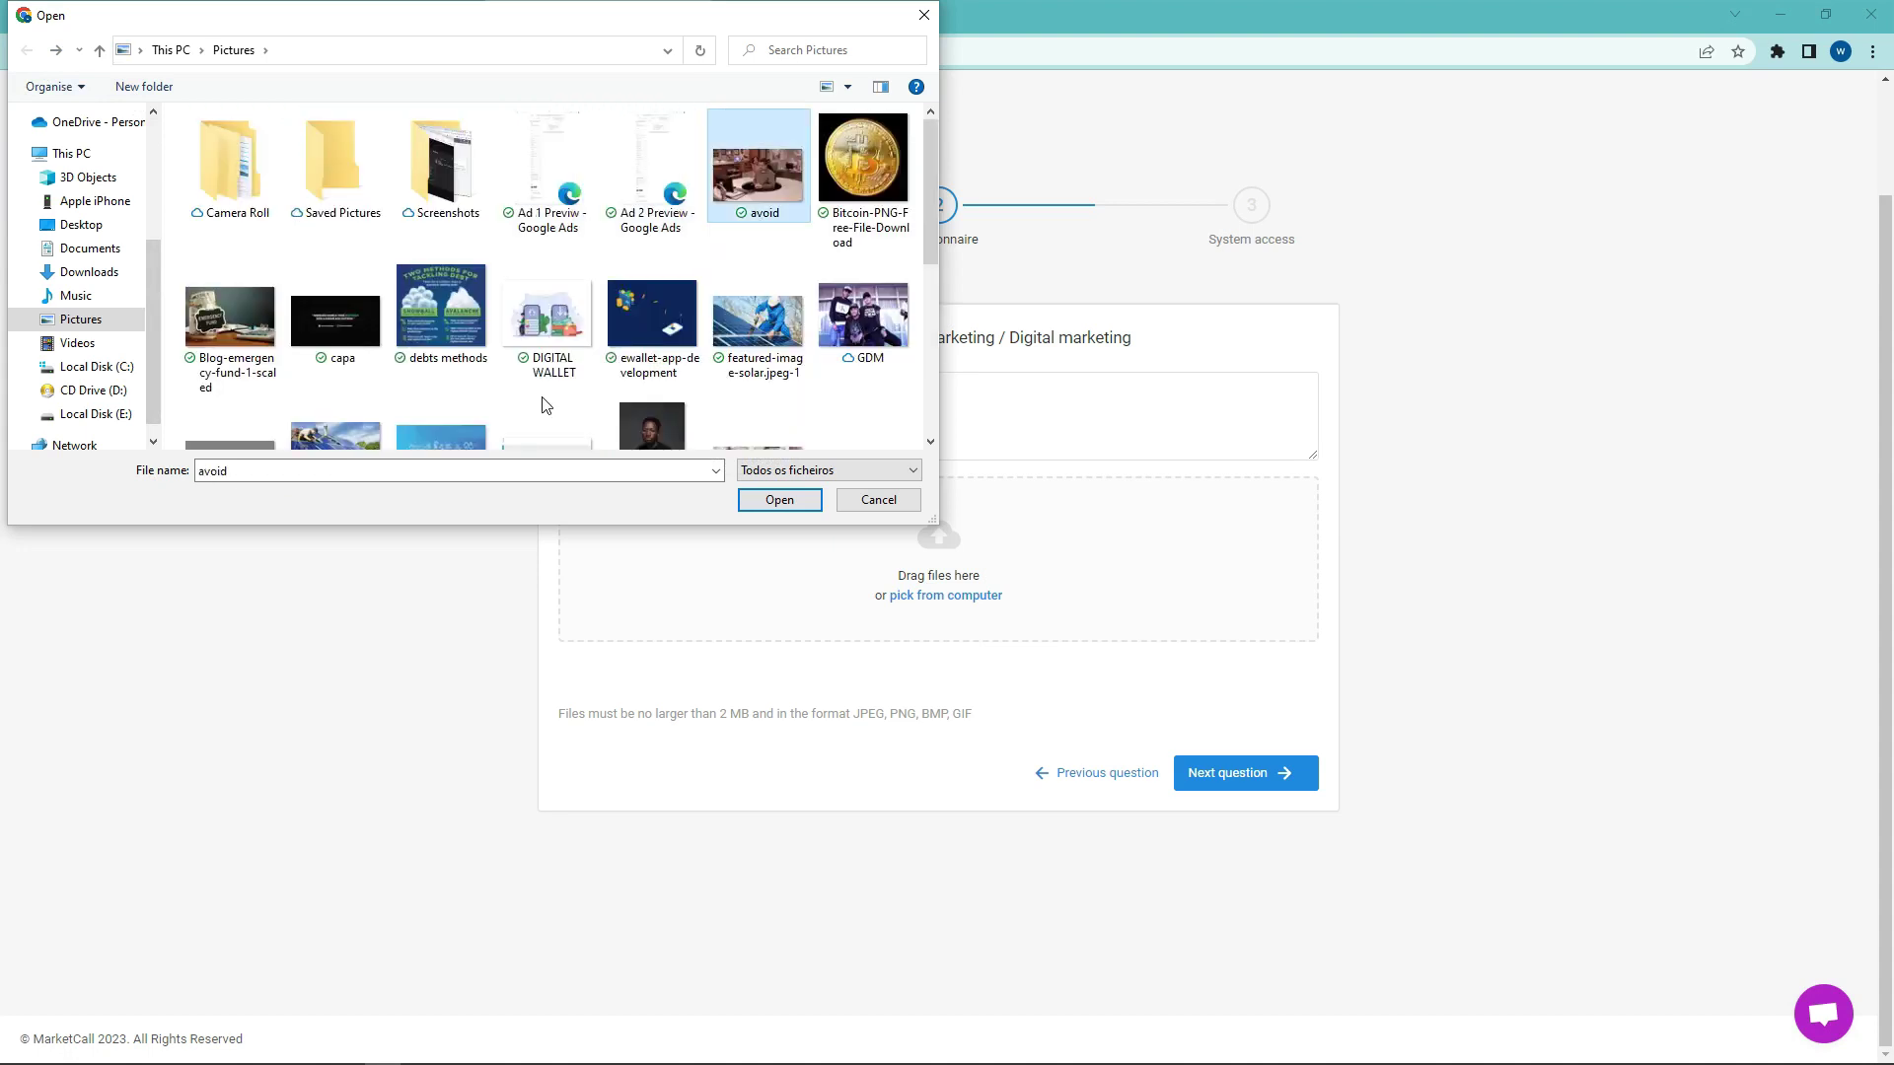
scroll(544, 400, "down", 3)
scroll(542, 399, "down", 2)
scroll(543, 399, "up", 6)
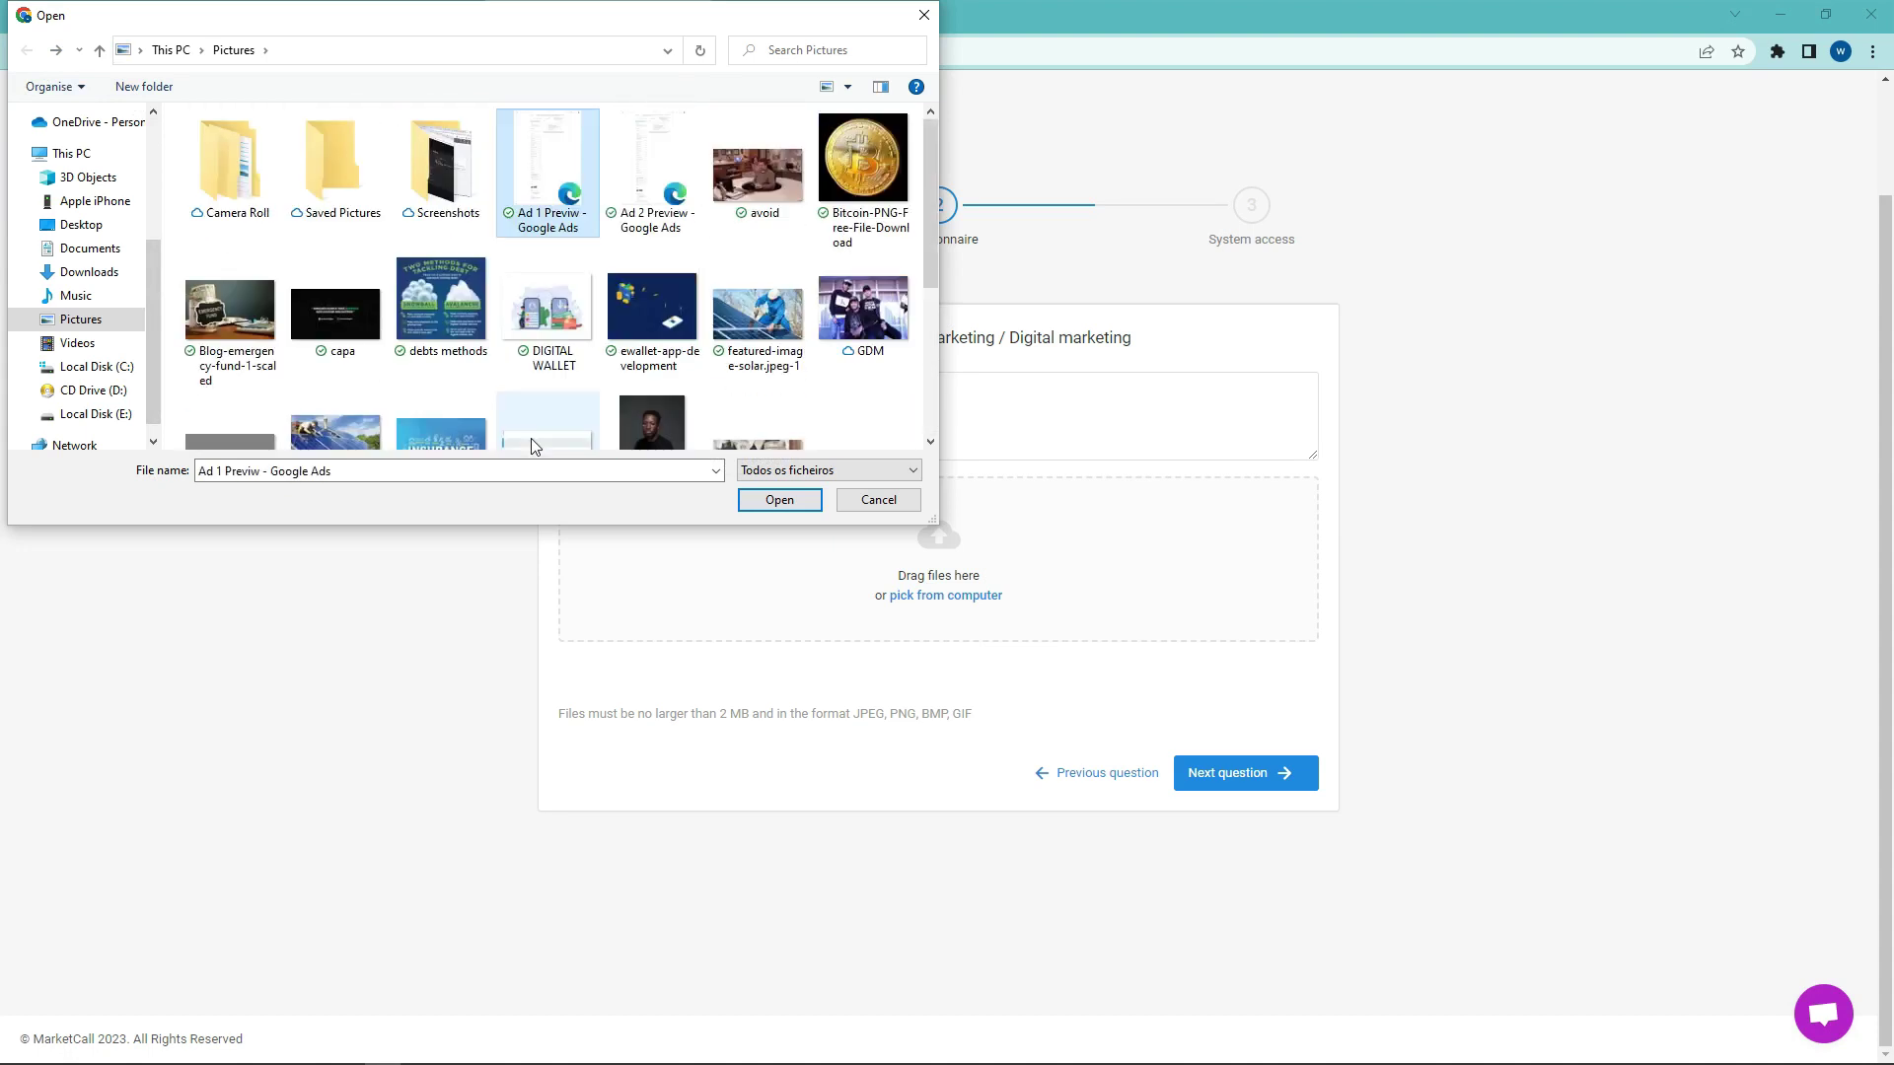
double_click(446, 192)
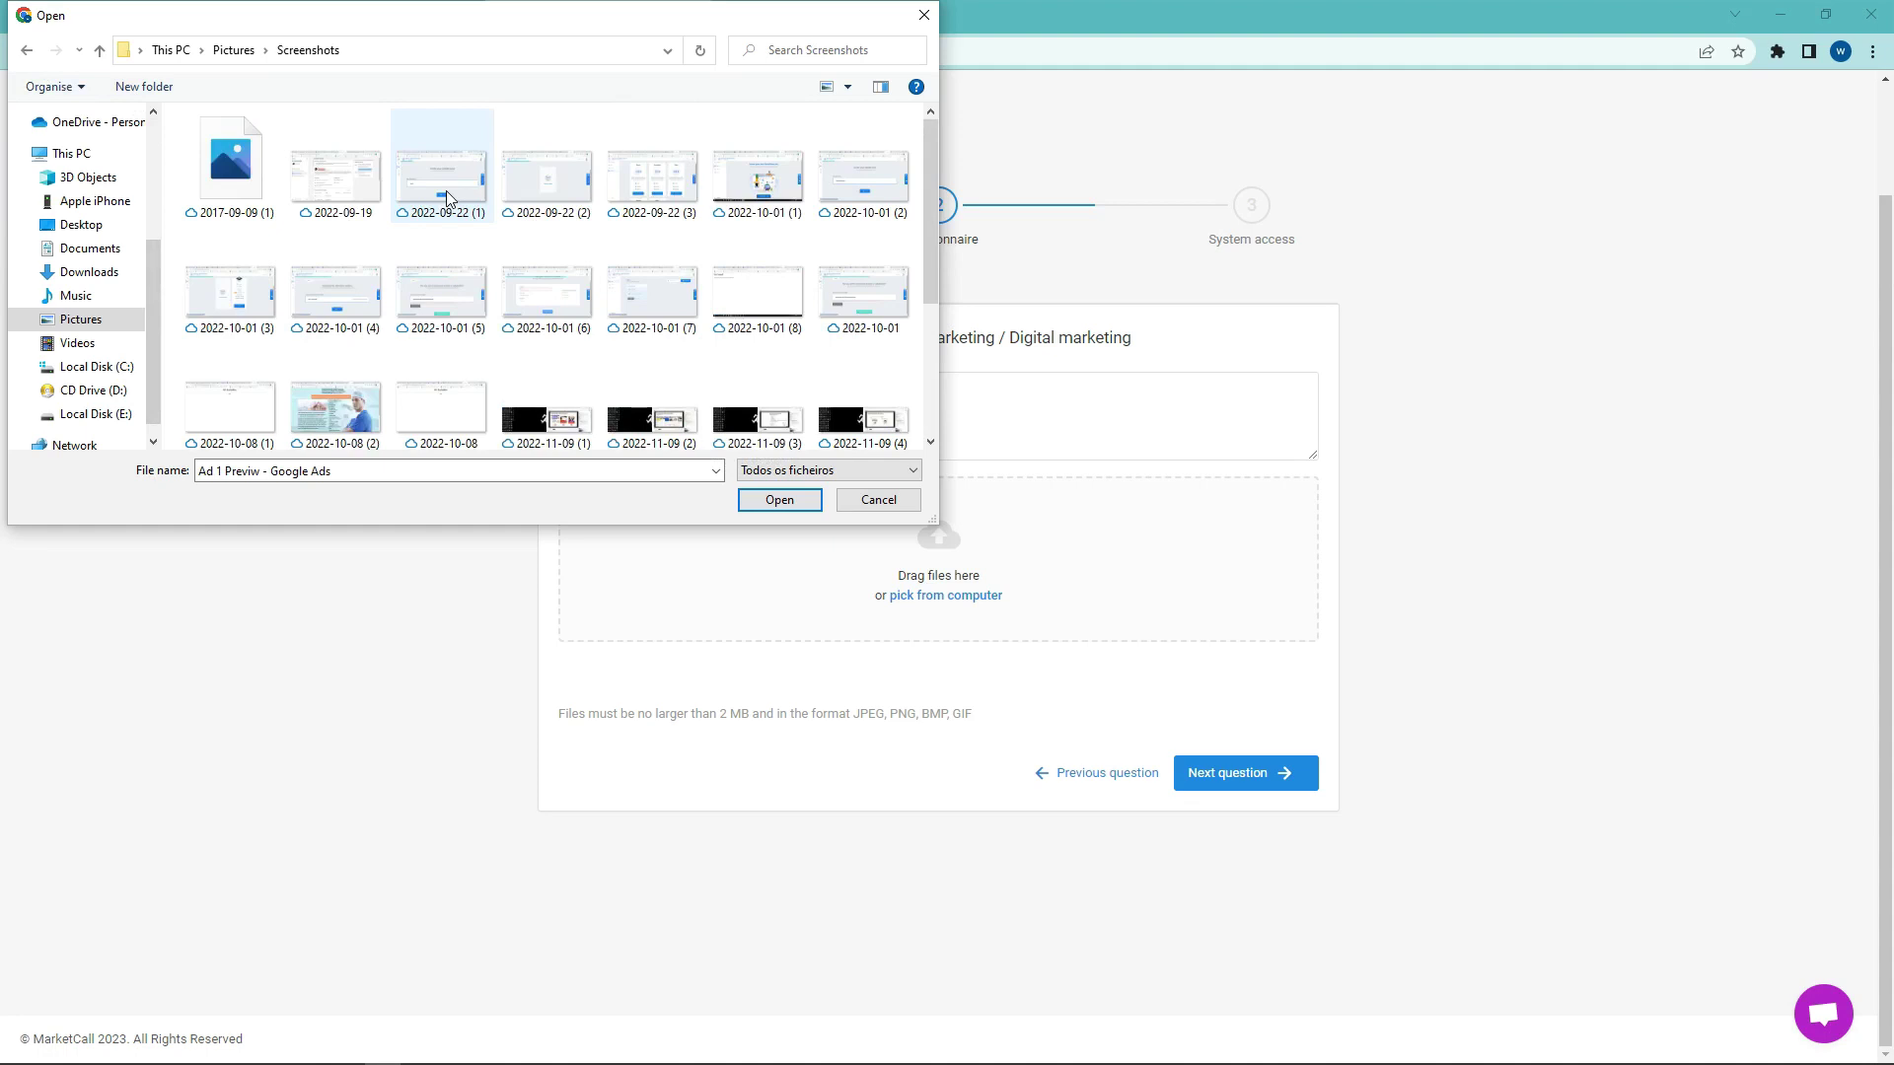
scroll(446, 296, "down", 5)
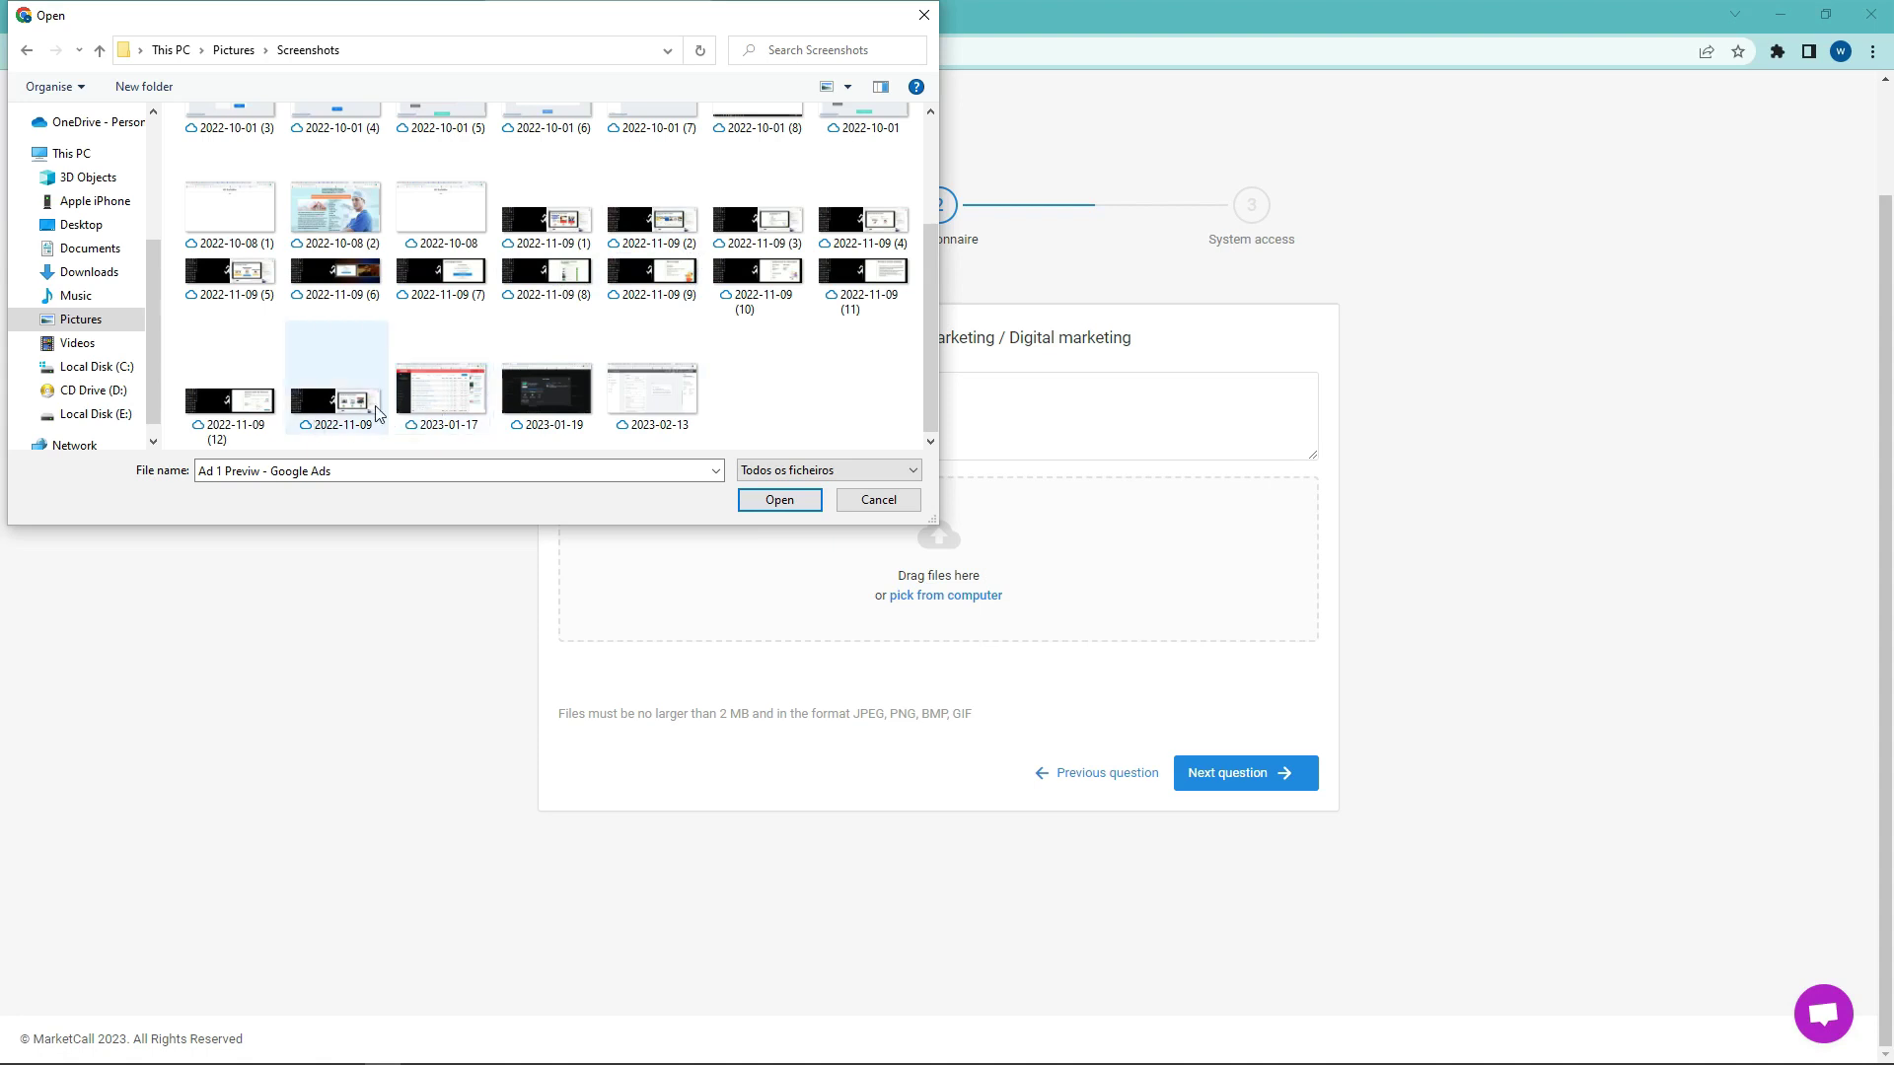
left_click(433, 409)
left_click(779, 500)
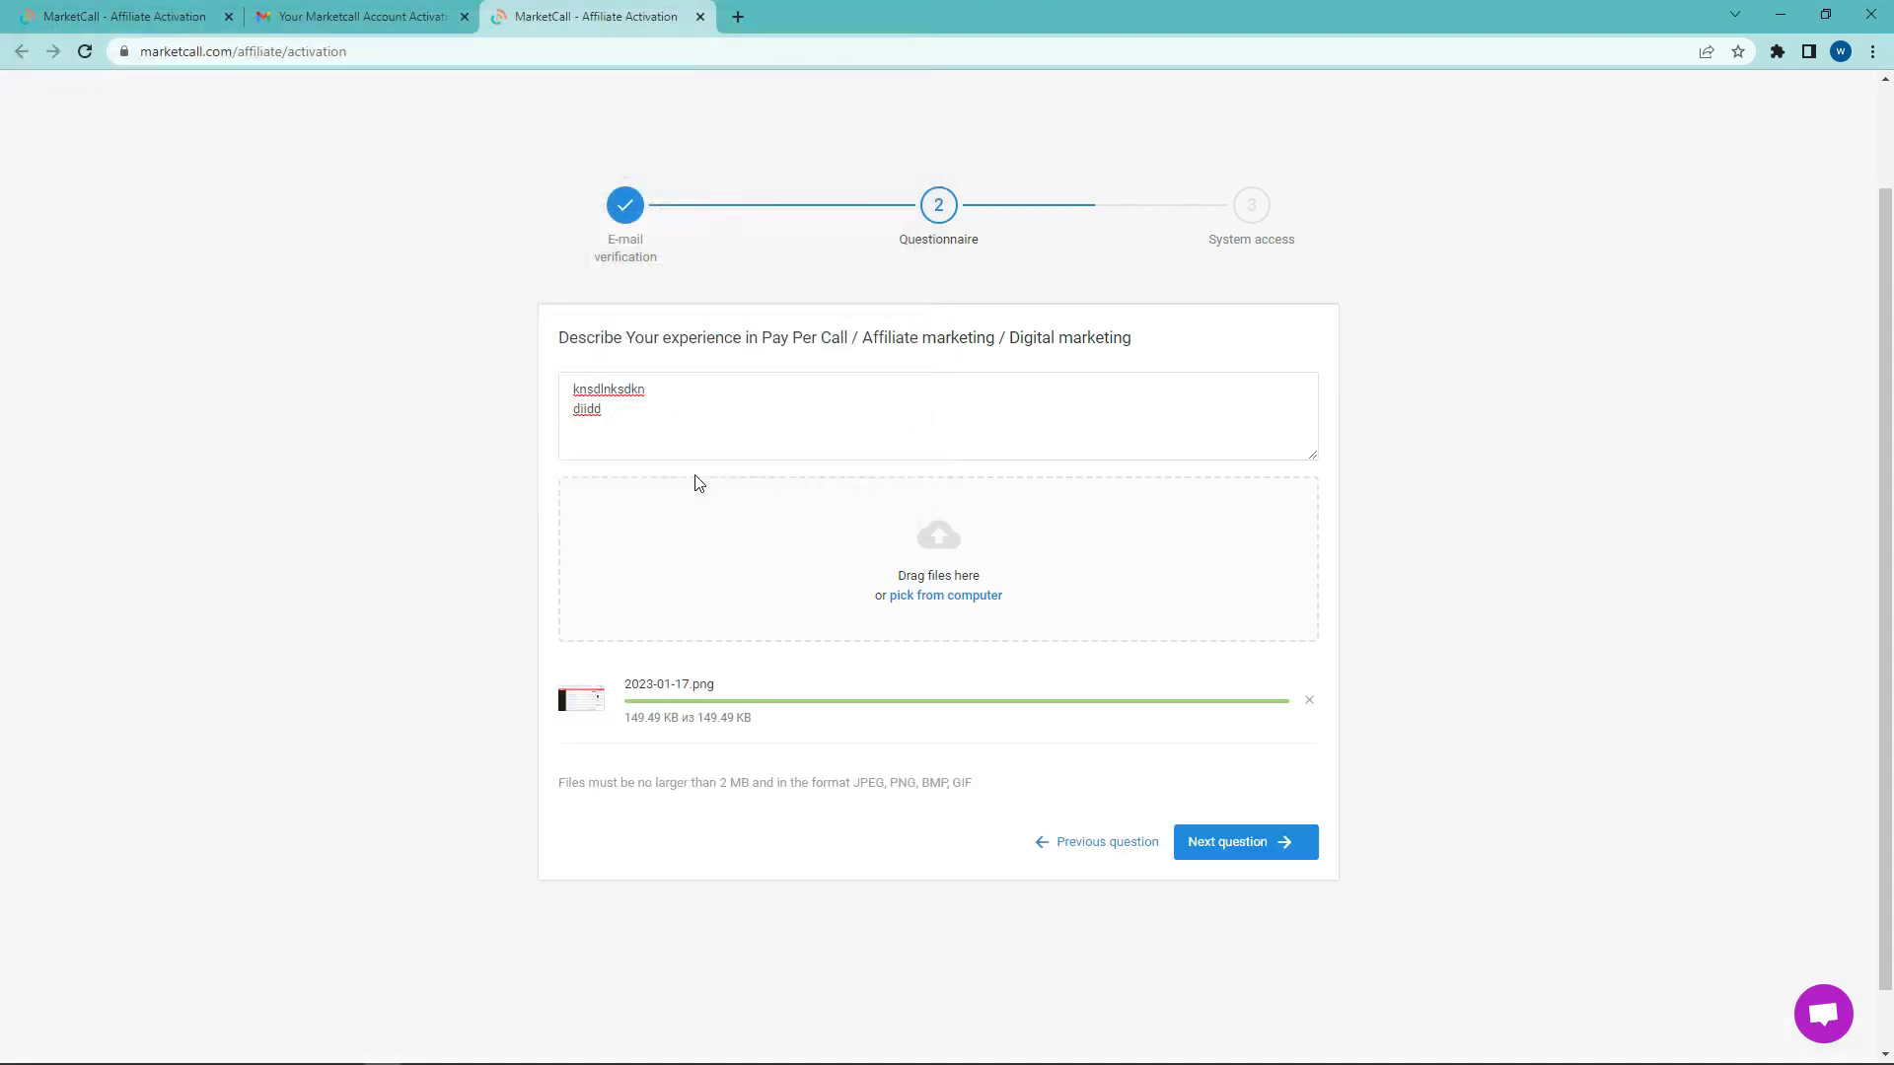
Step: Submit Insurance, Finance, Home services, Legal and Sweepstakes as current verticals
left_click(1226, 842)
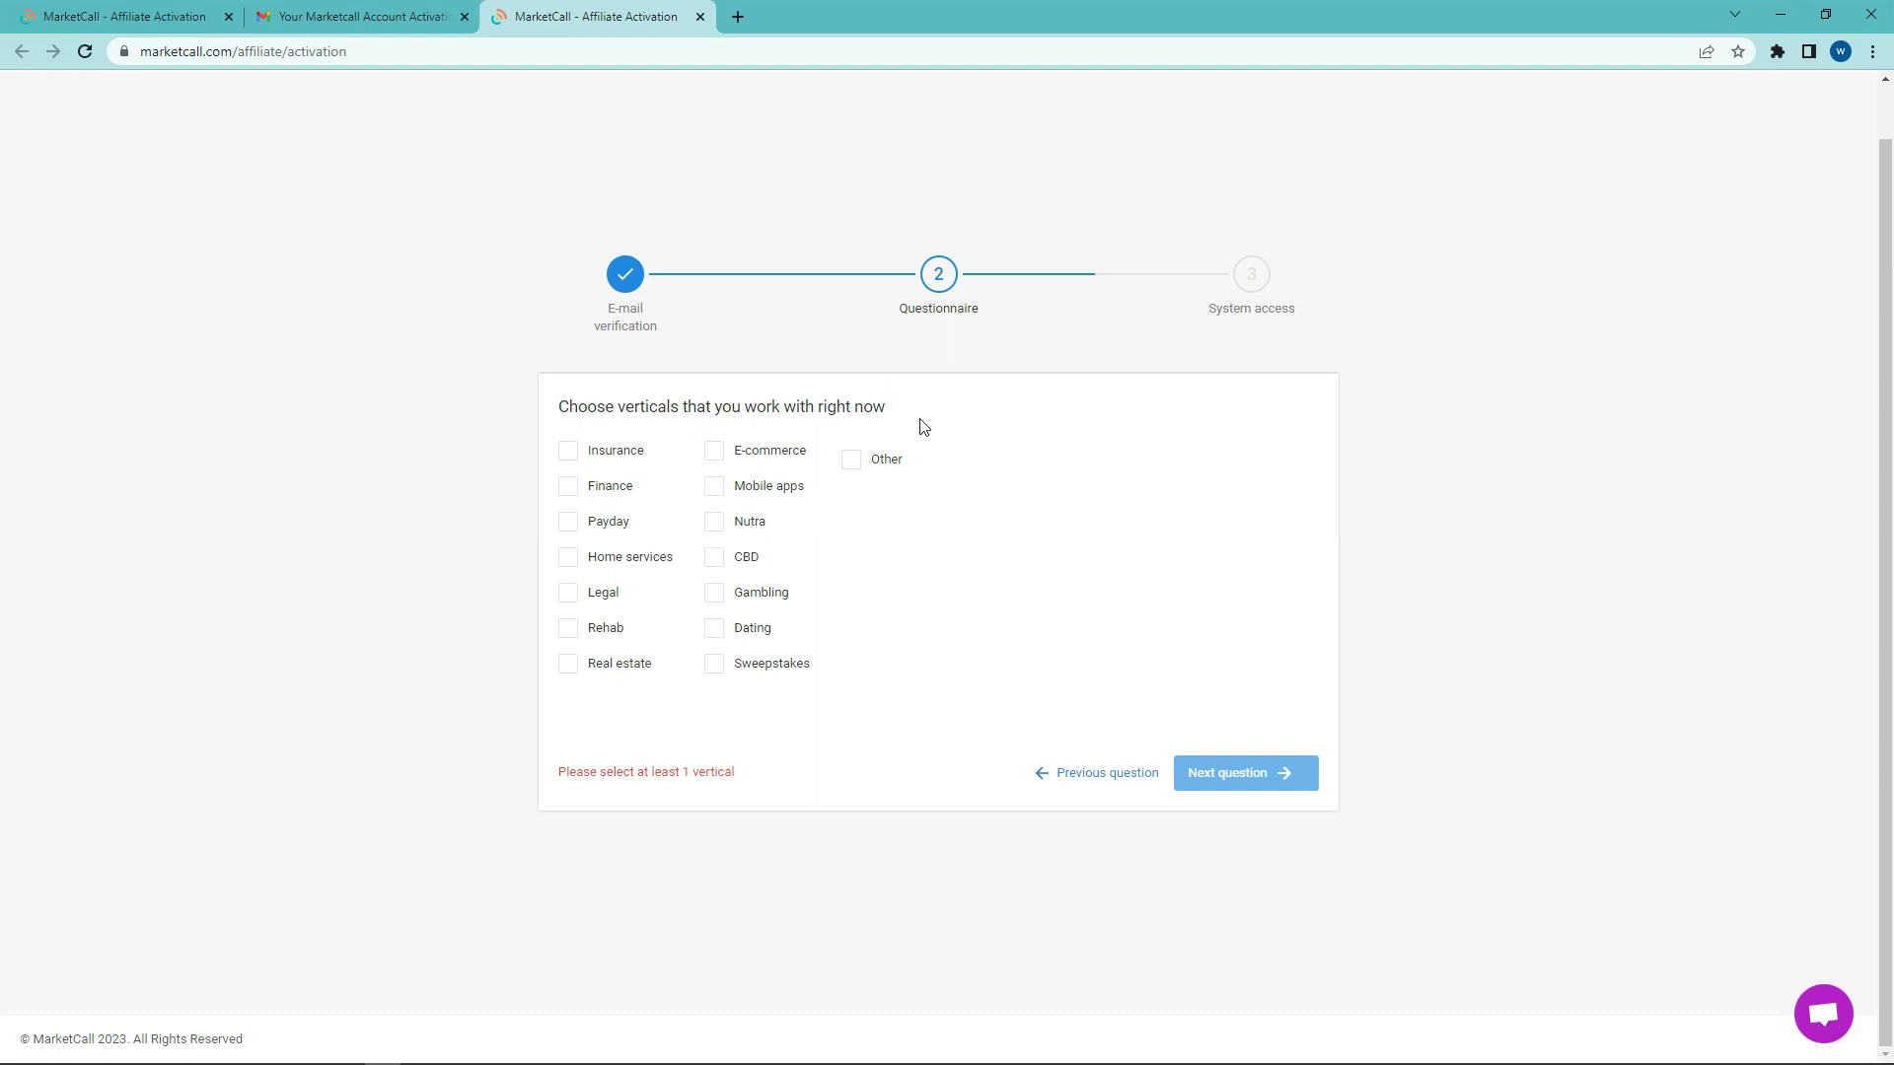
left_click(630, 451)
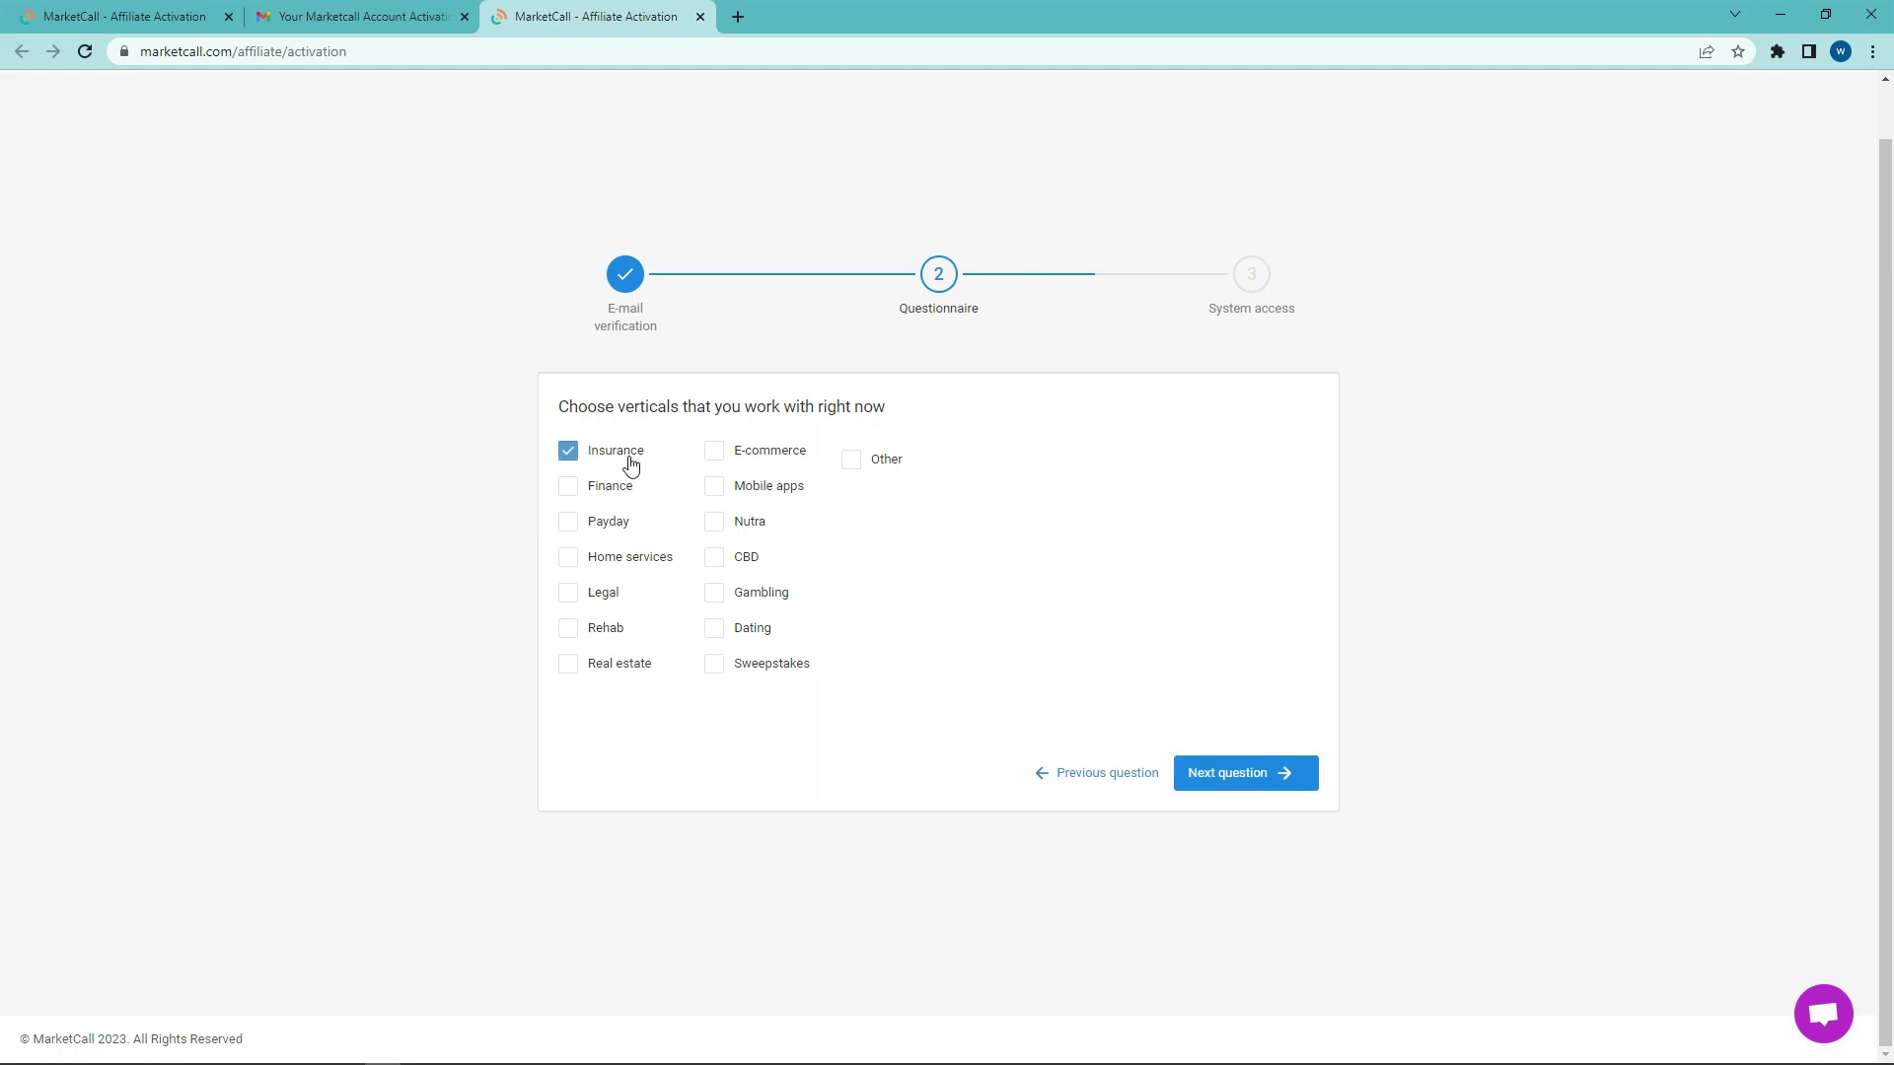
left_click(568, 487)
left_click(597, 556)
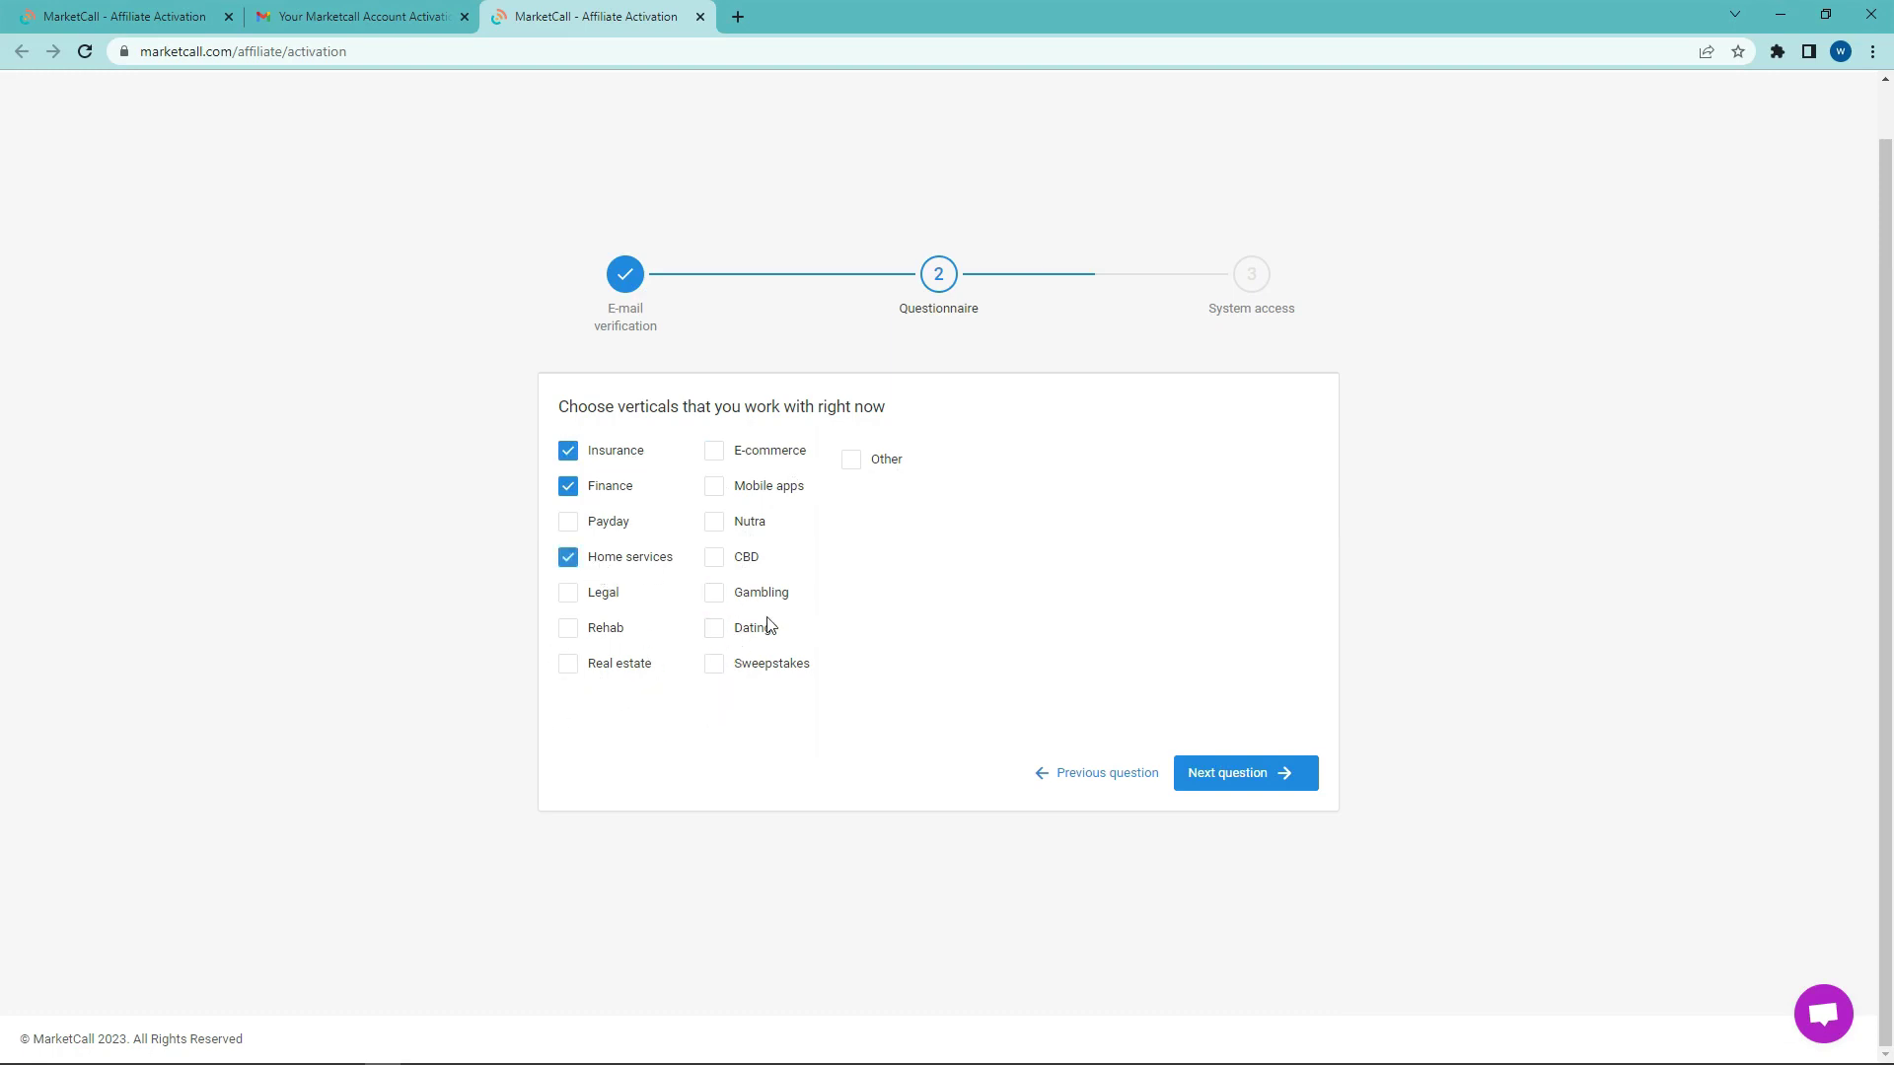
left_click(599, 594)
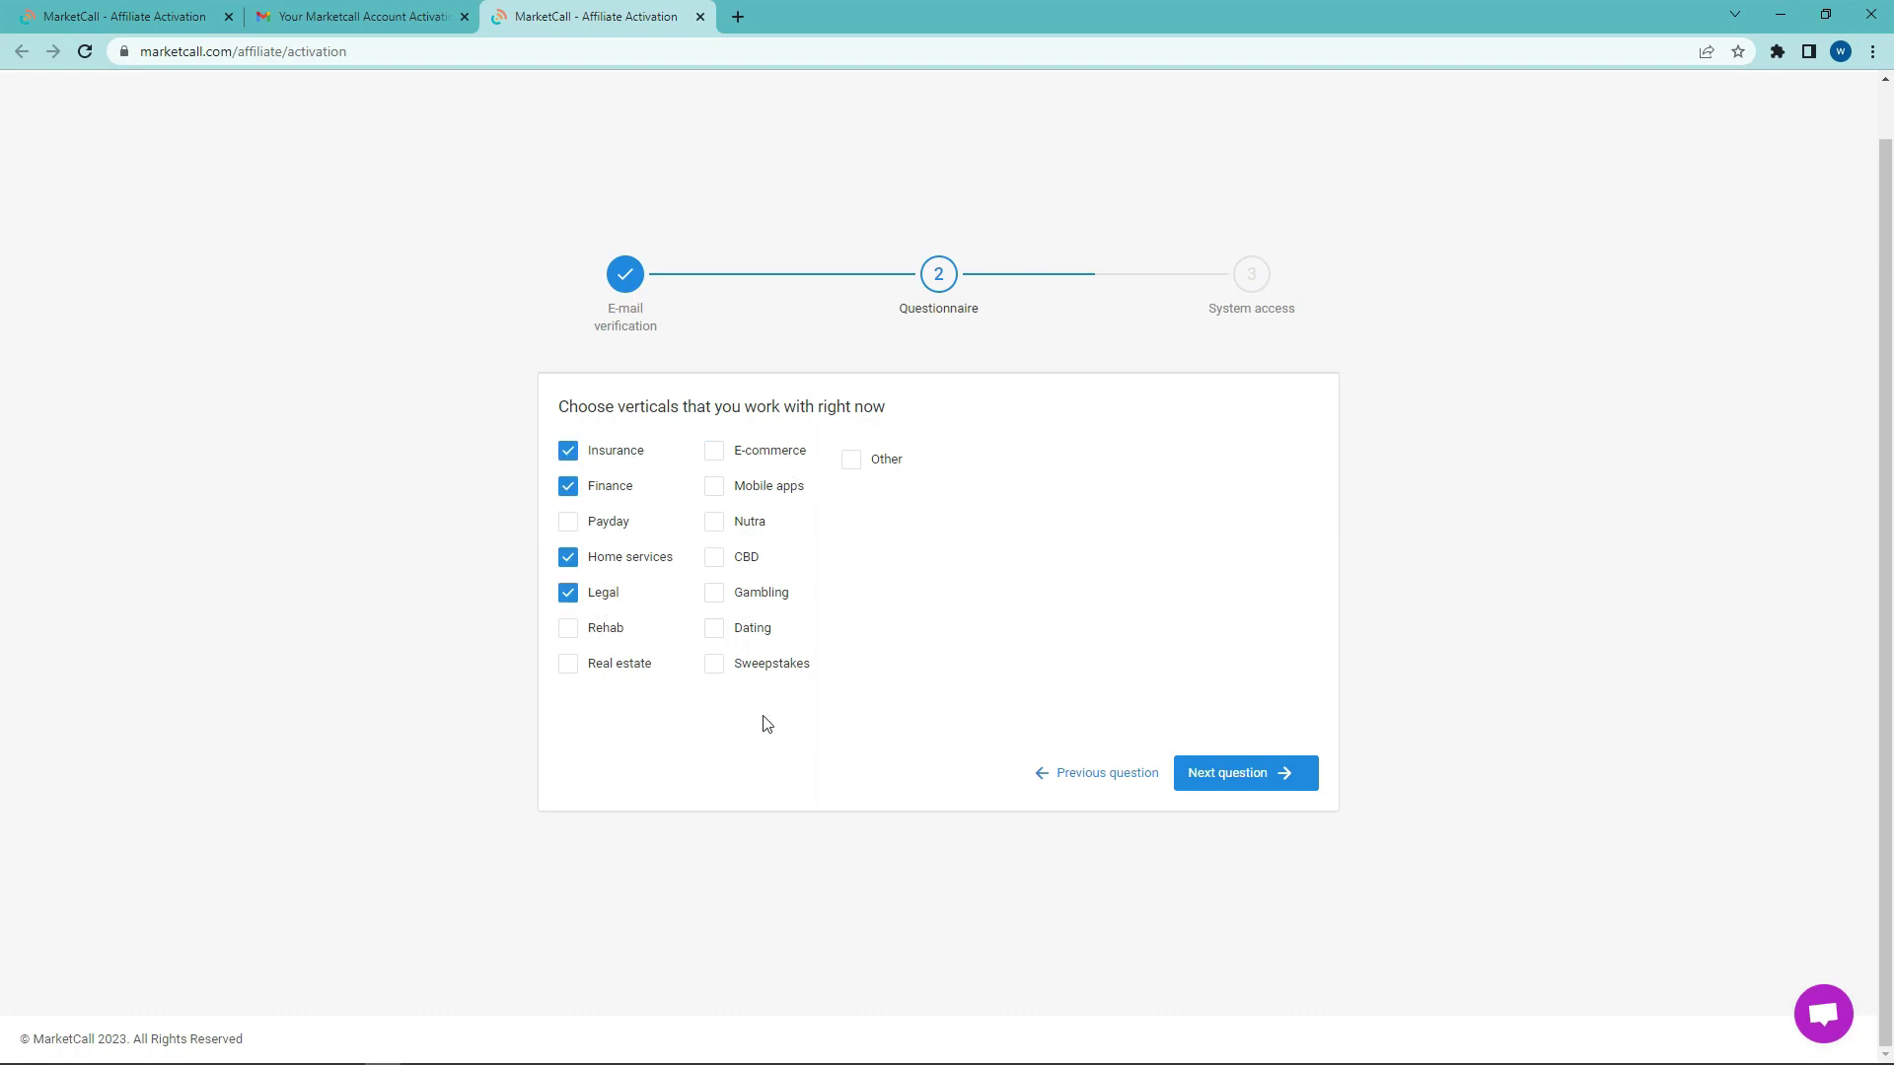
left_click(714, 665)
left_click(1245, 773)
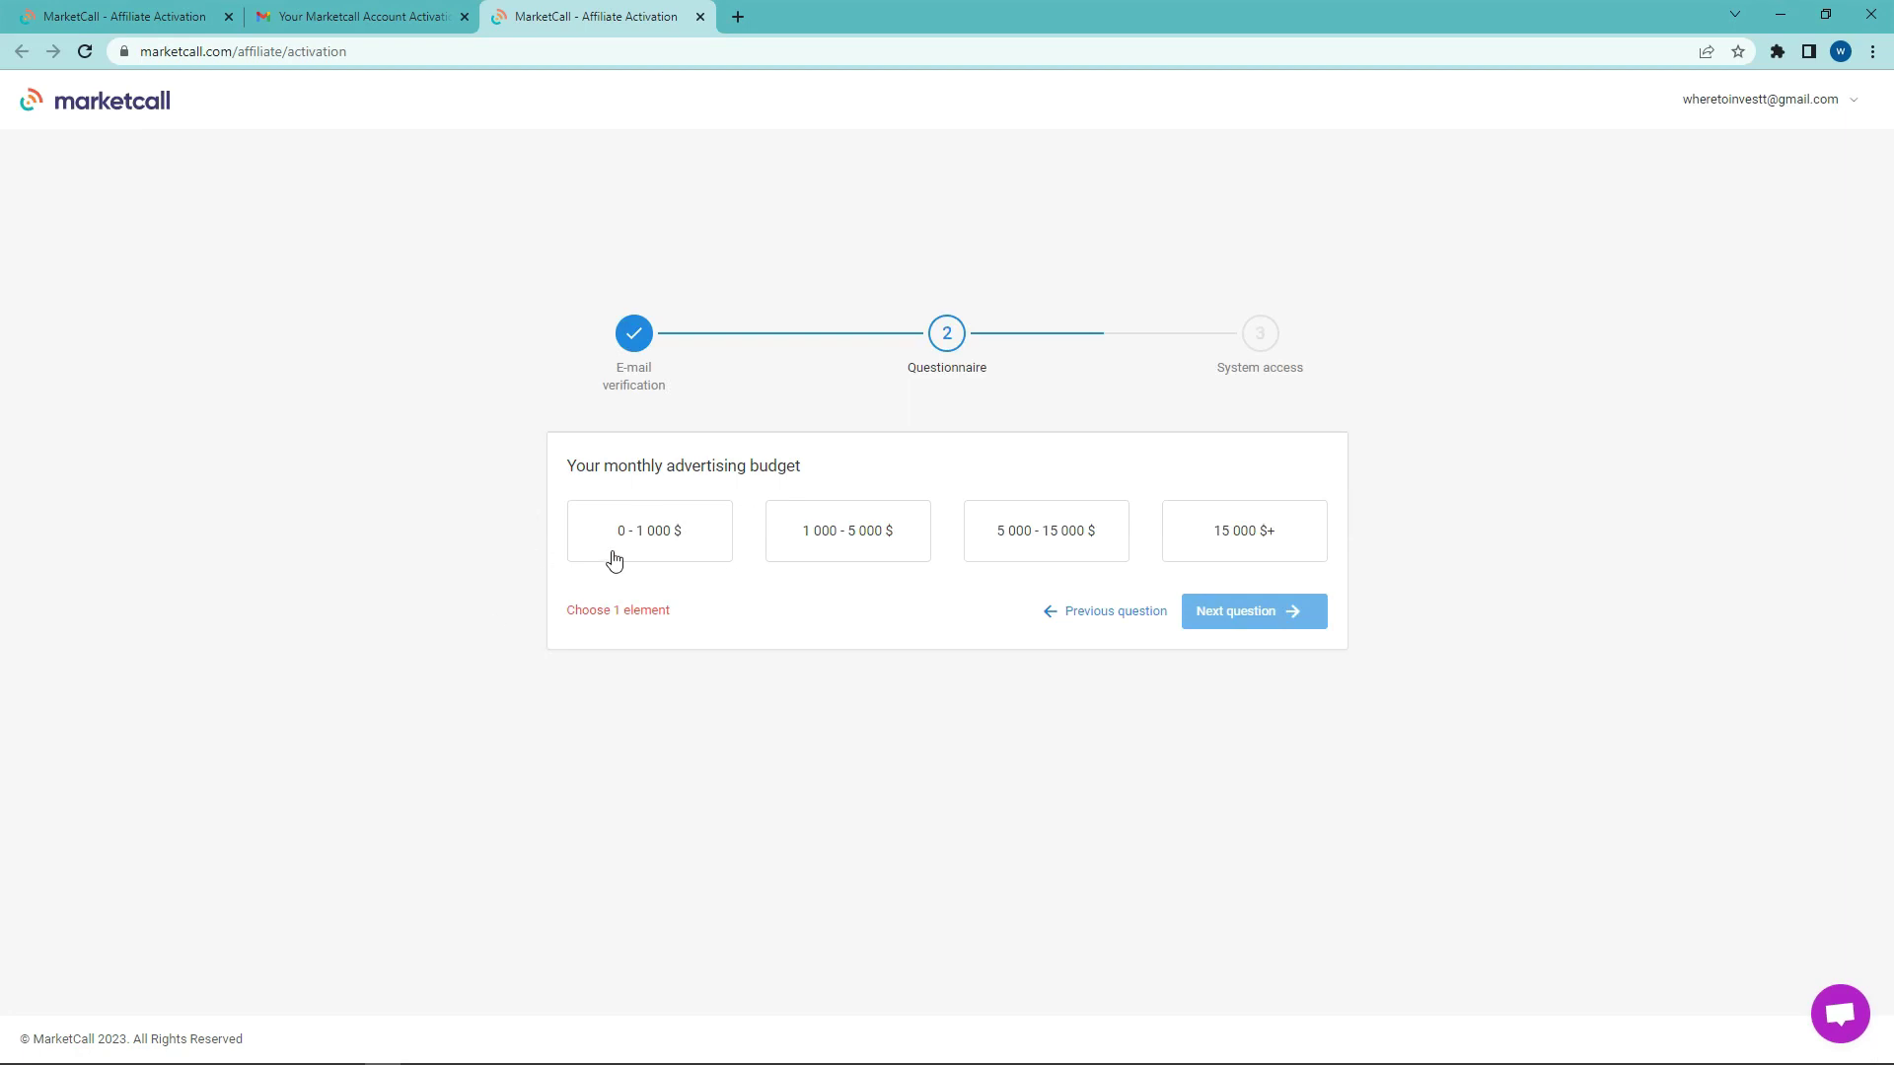
Step: Submit 0 - 1 000 $ as the monthly advertising budget instead of 1 000 - 5 000 $
left_click(839, 542)
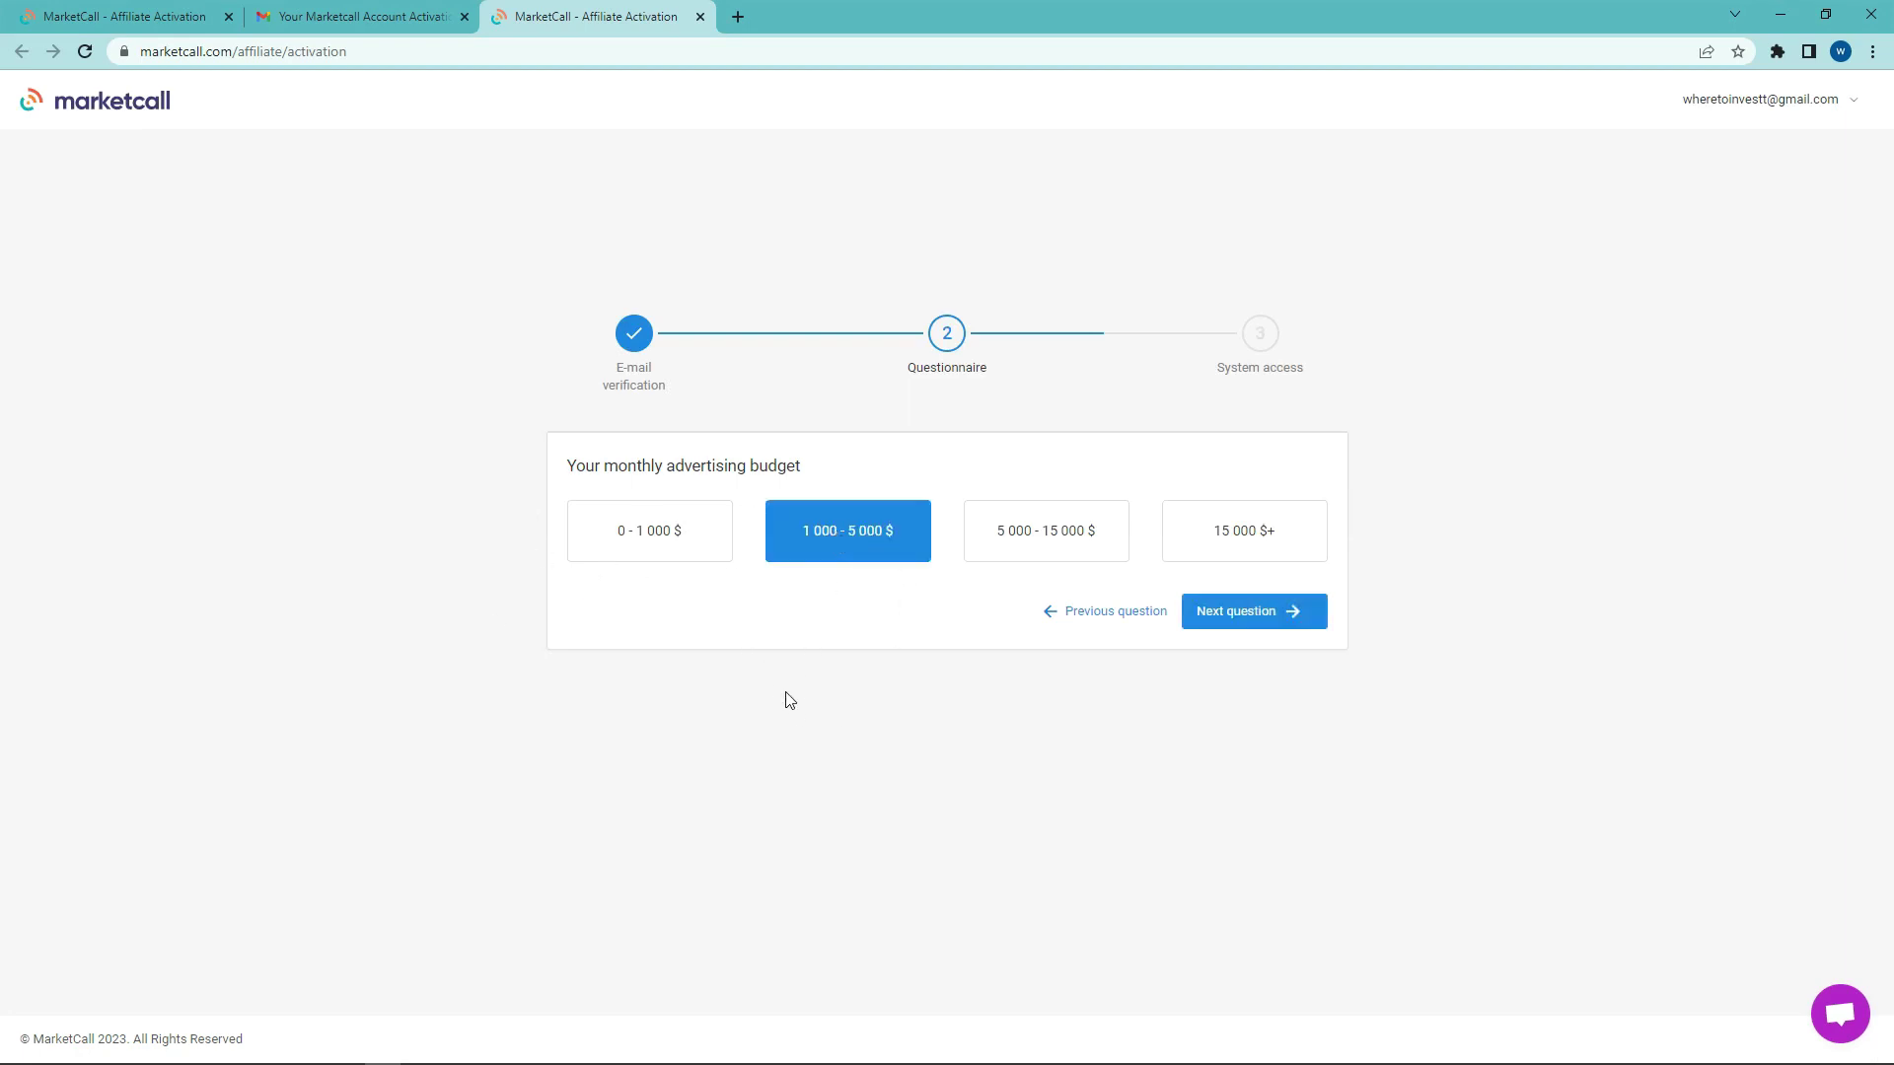
left_click(663, 541)
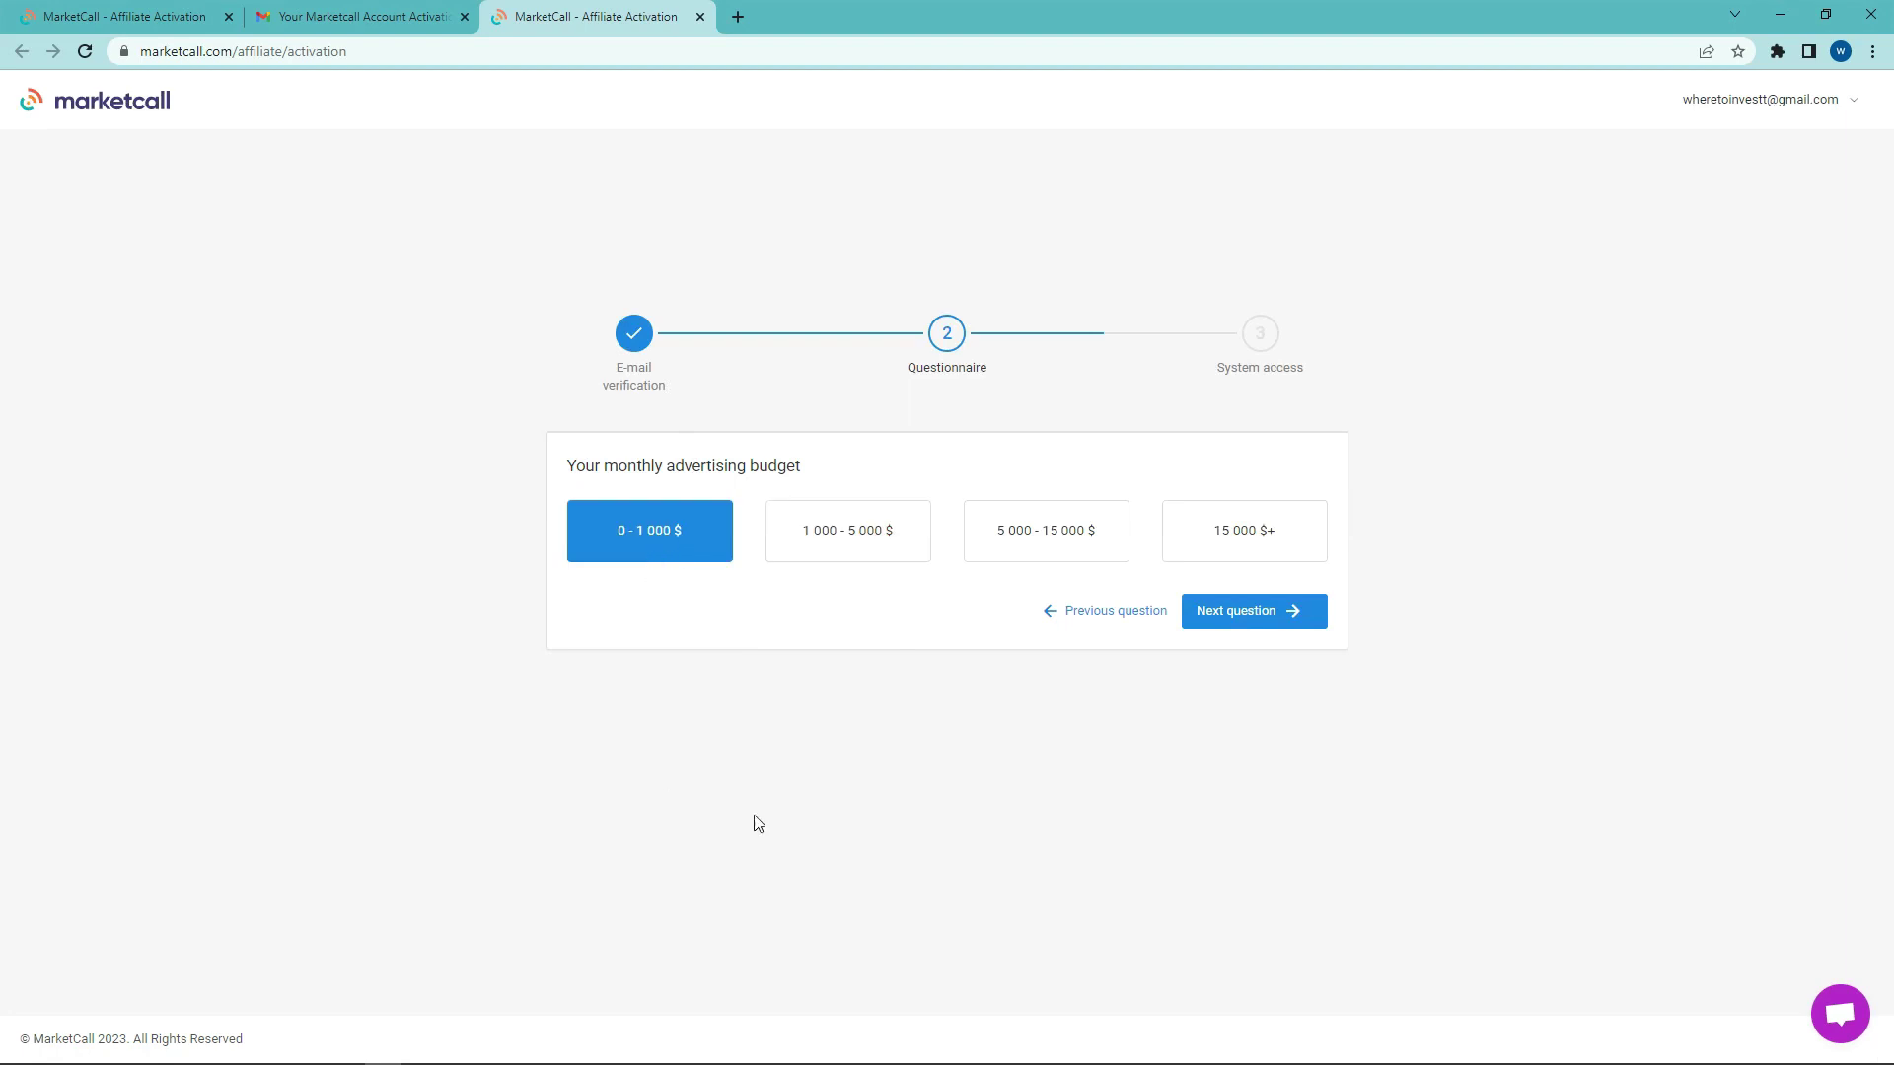
left_click(1250, 612)
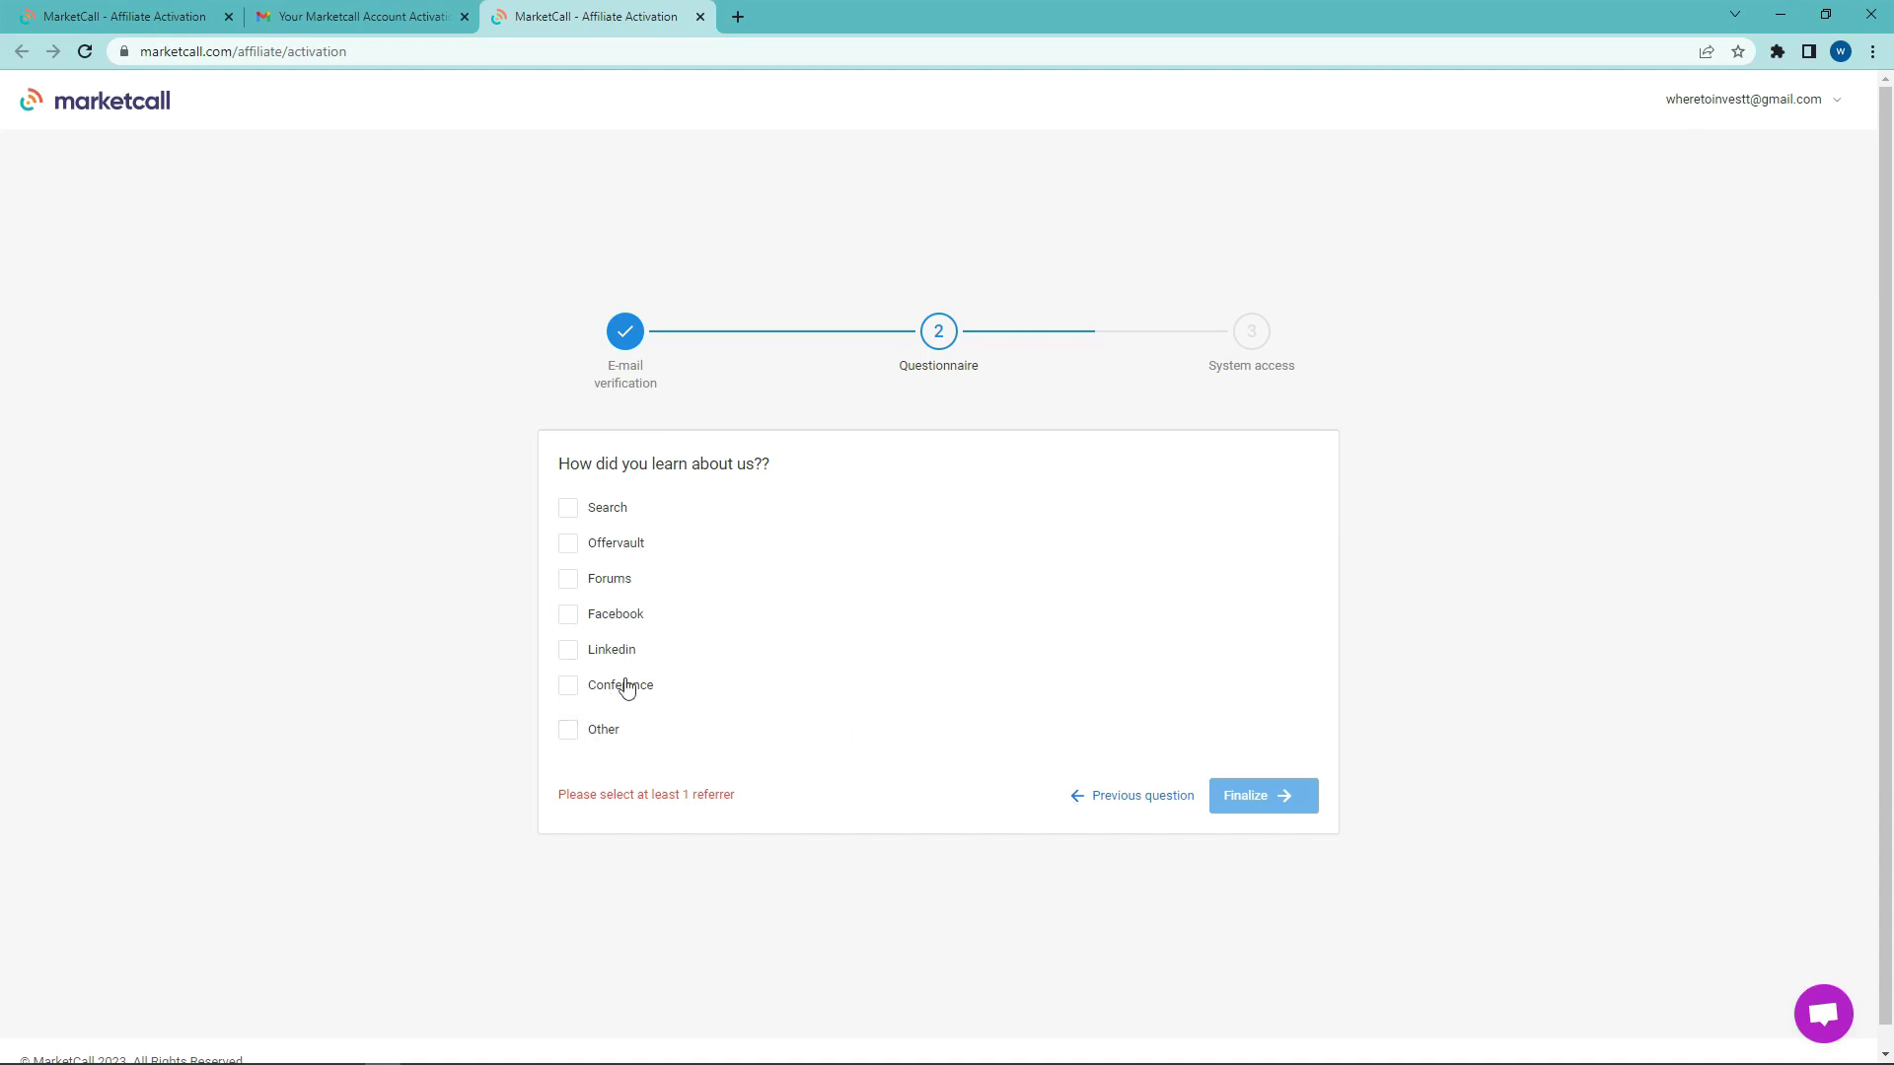
Step: Submit Offervault and Search as referral sources, leaving Facebook unticked
left_click(628, 621)
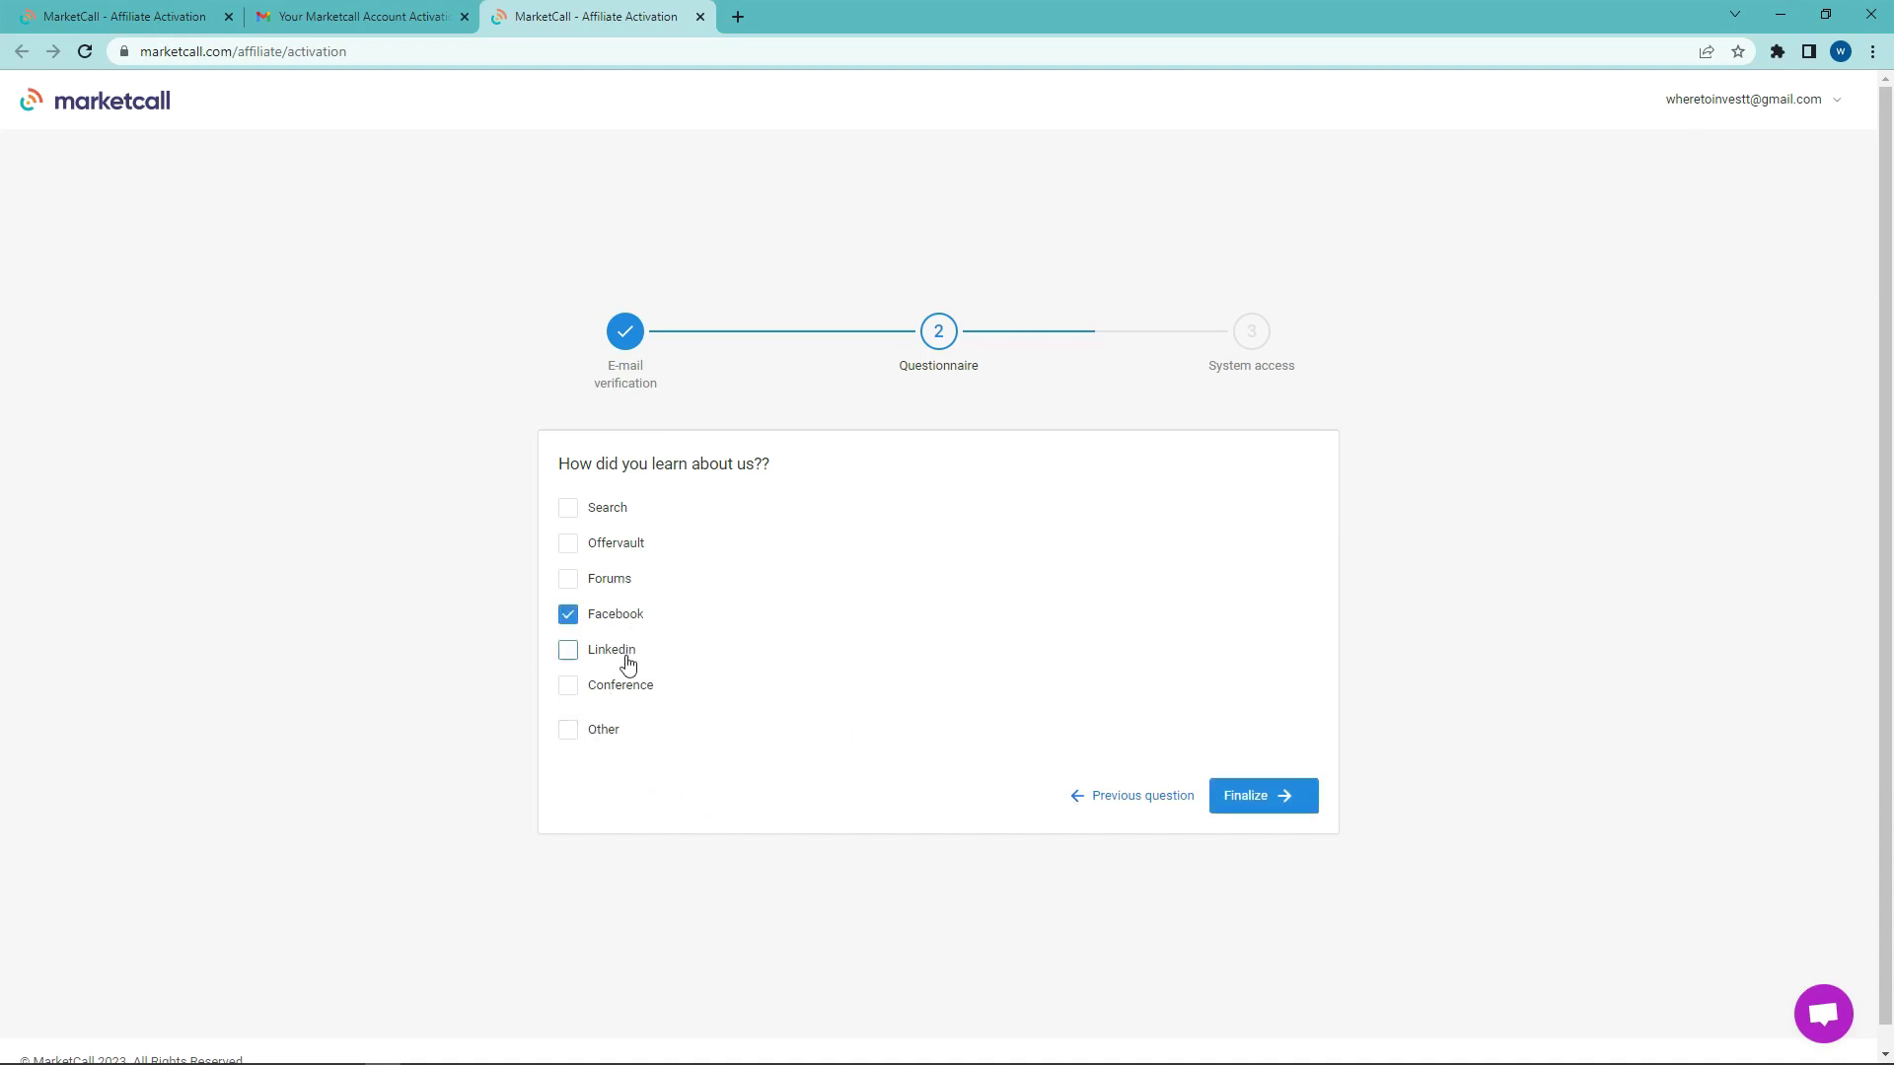
left_click(619, 551)
left_click(569, 620)
left_click(569, 508)
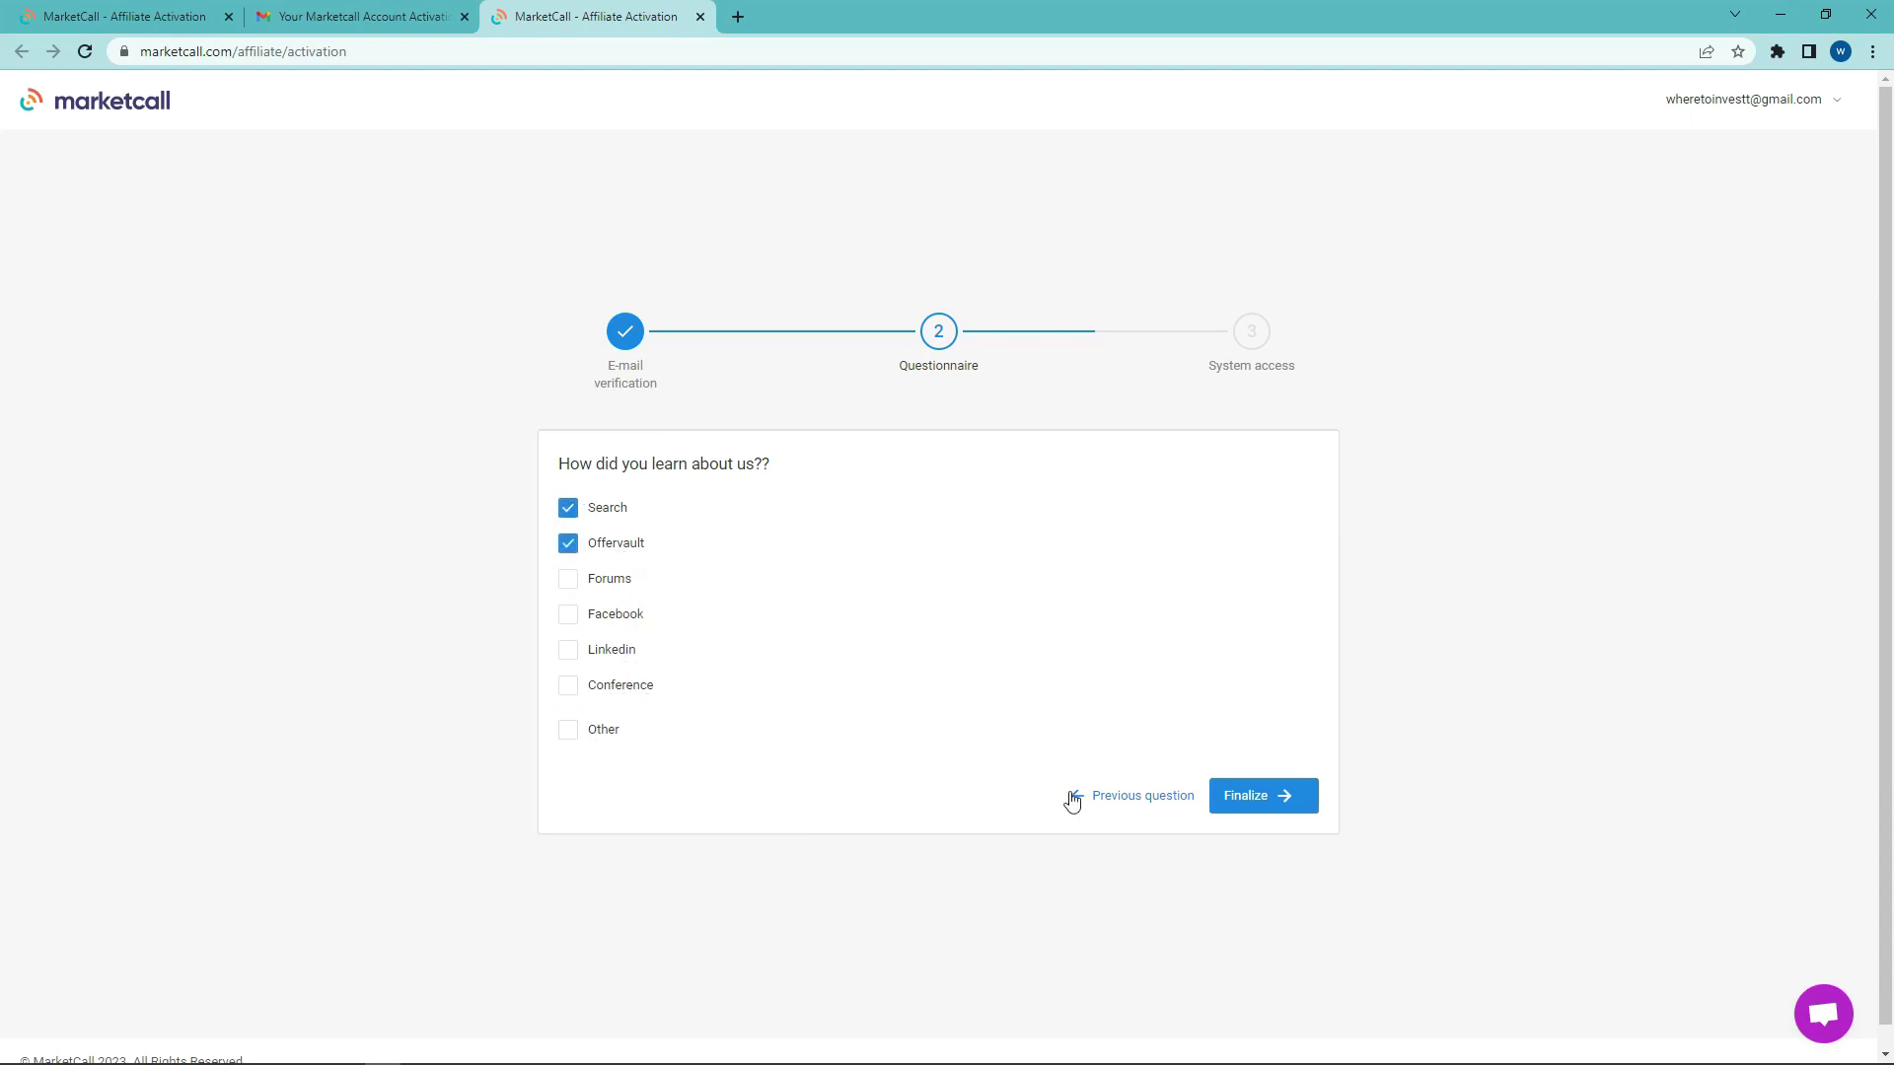
left_click(1271, 797)
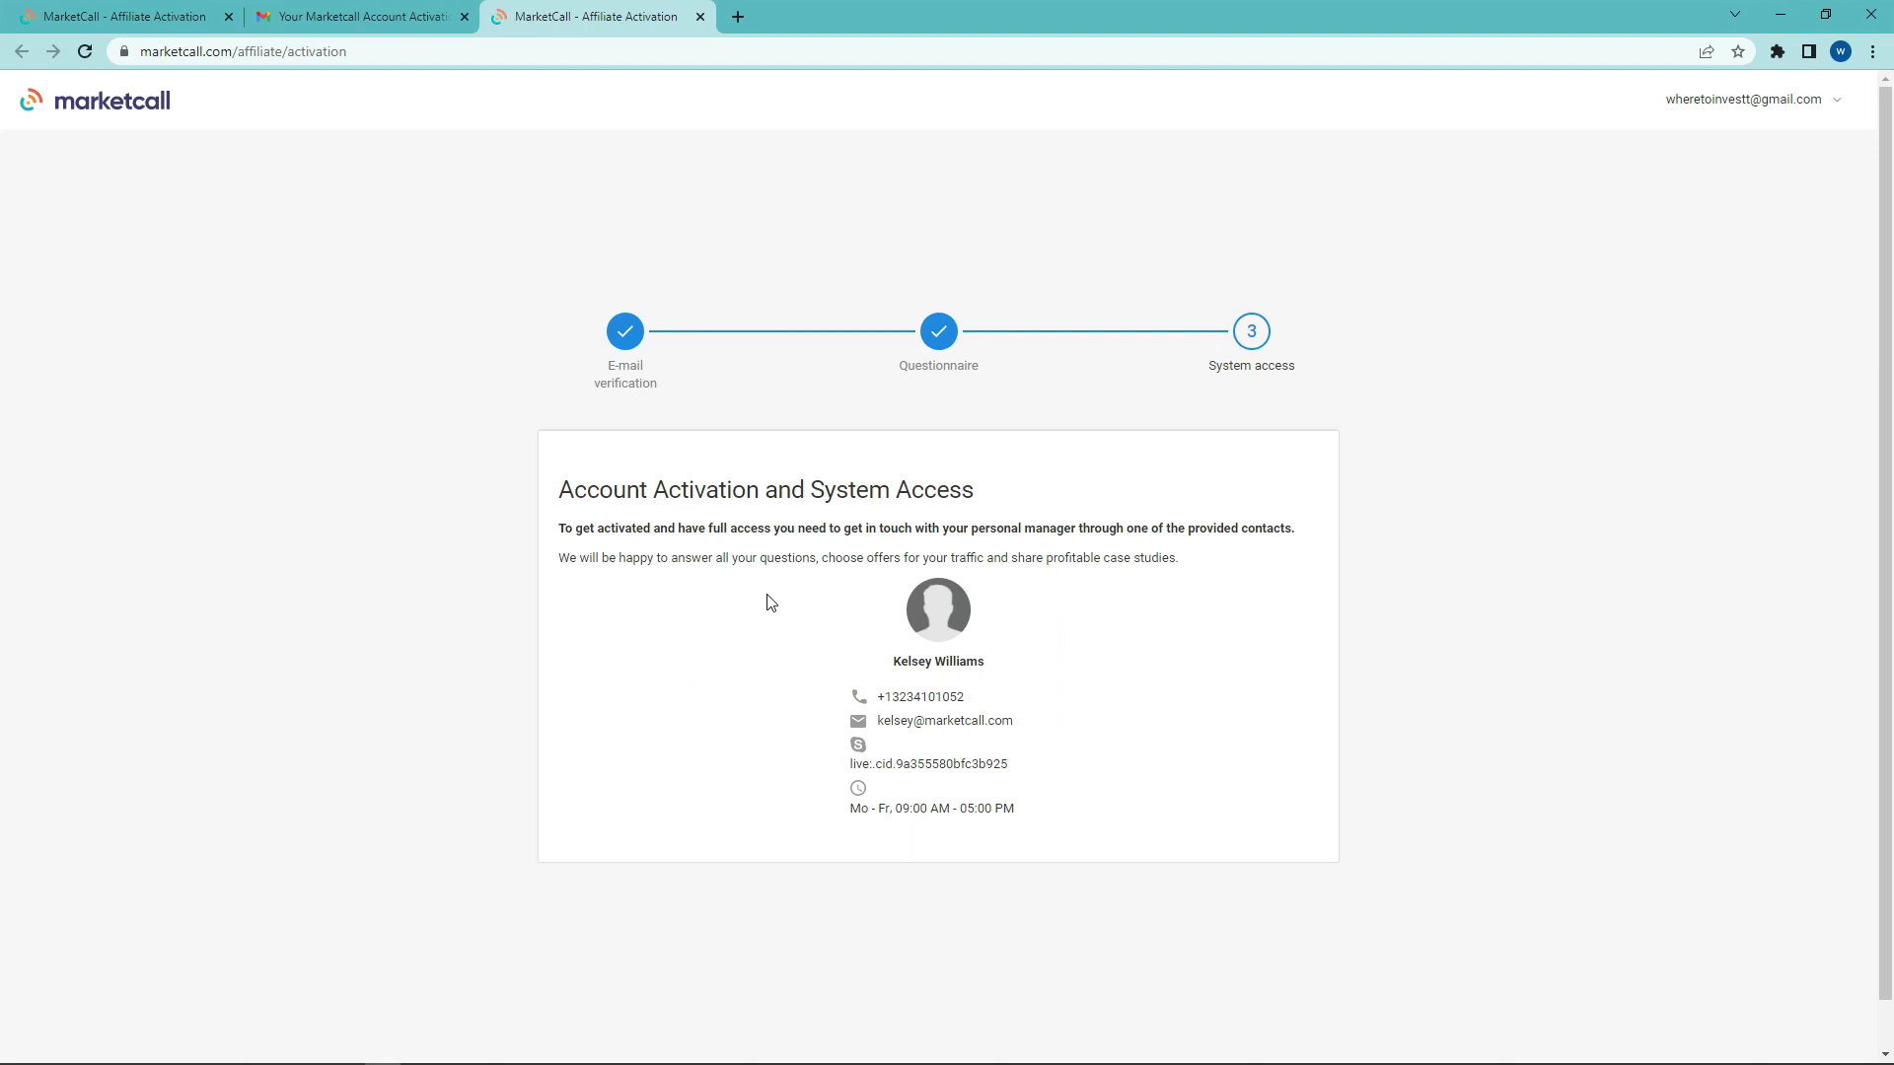
scroll(1065, 725, "down", 1)
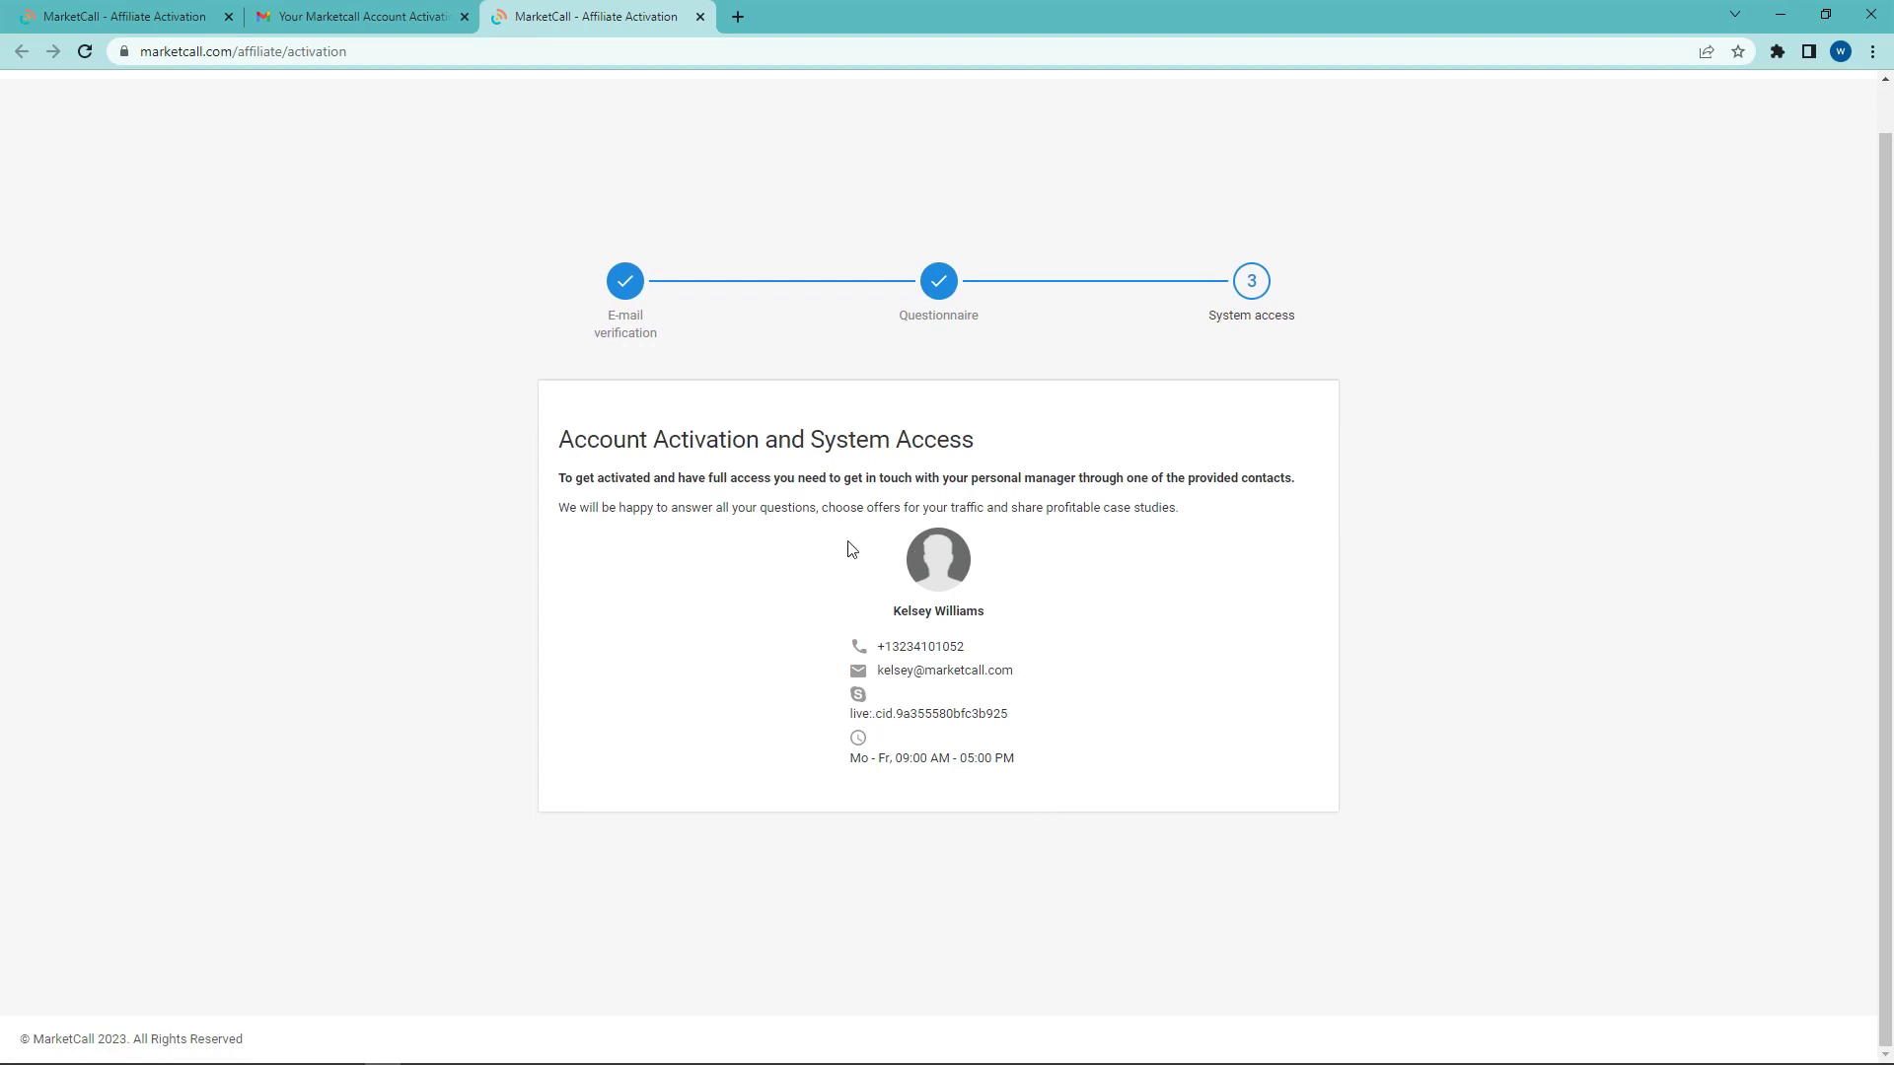
left_click_drag(839, 582, 932, 779)
left_click(1114, 733)
left_click_drag(965, 647, 876, 647)
left_click(1076, 690)
left_click_drag(1009, 714, 852, 713)
left_click(1120, 693)
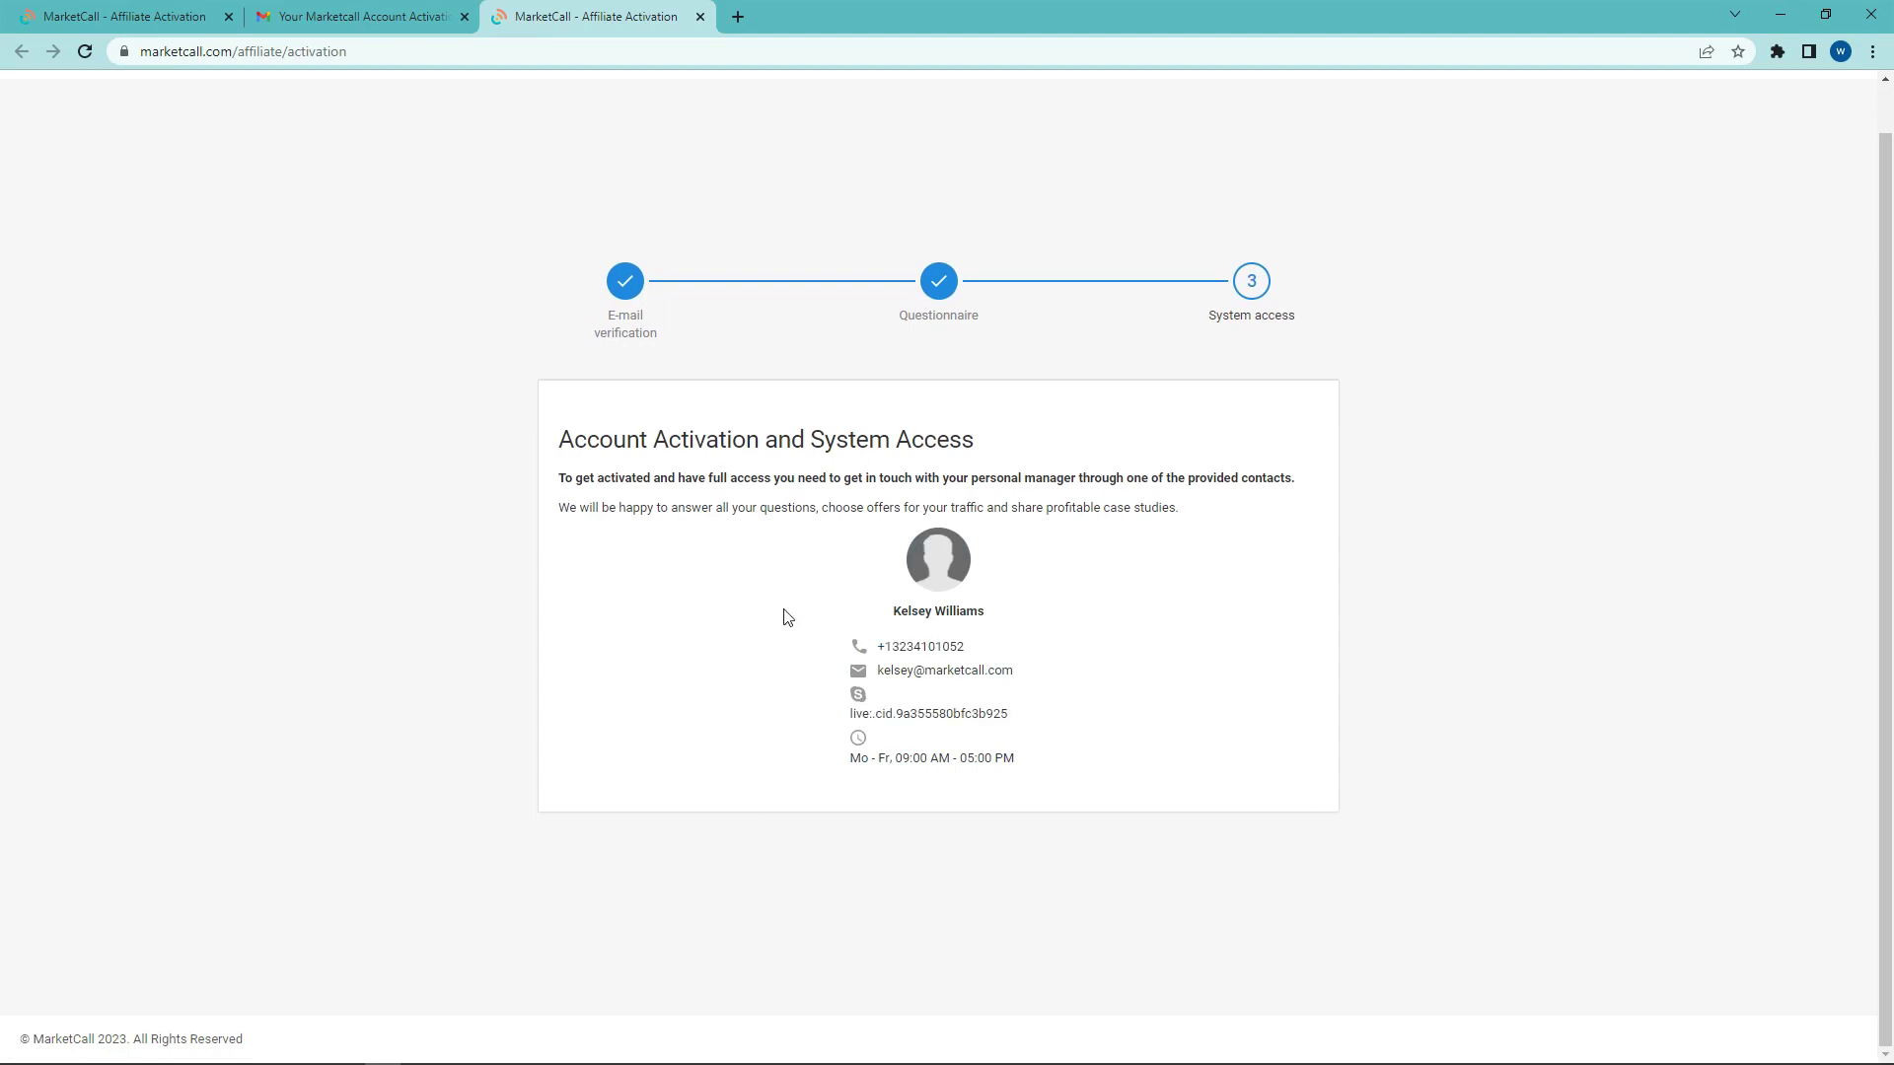